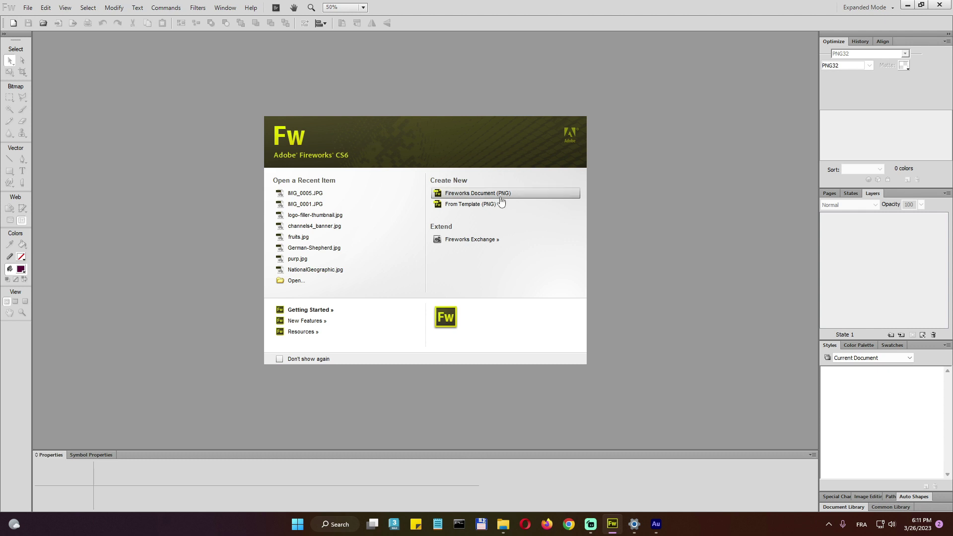
Create a new Fireworks PNG document, 1920 x 1080 at 72 resolution, with a white canvas.
click(467, 194)
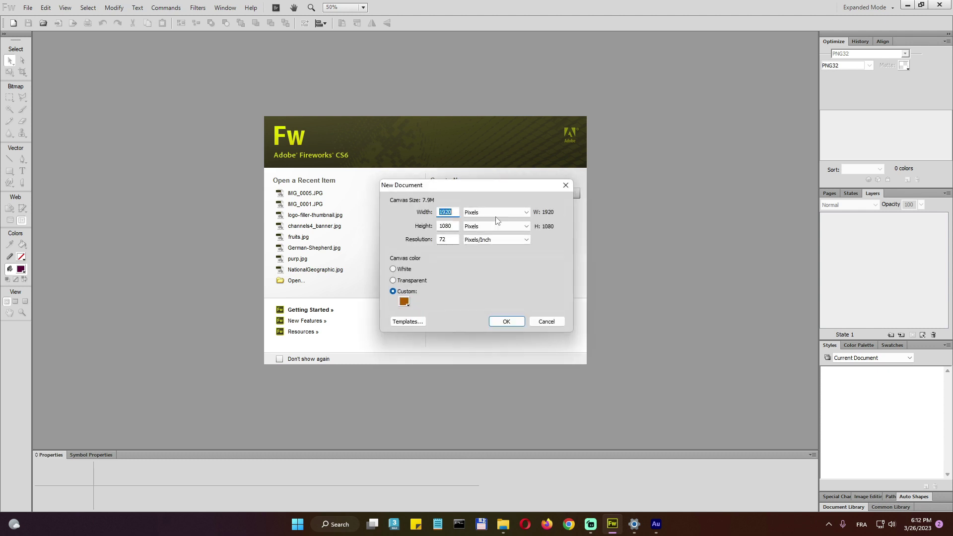
click(455, 212)
double_click(452, 210)
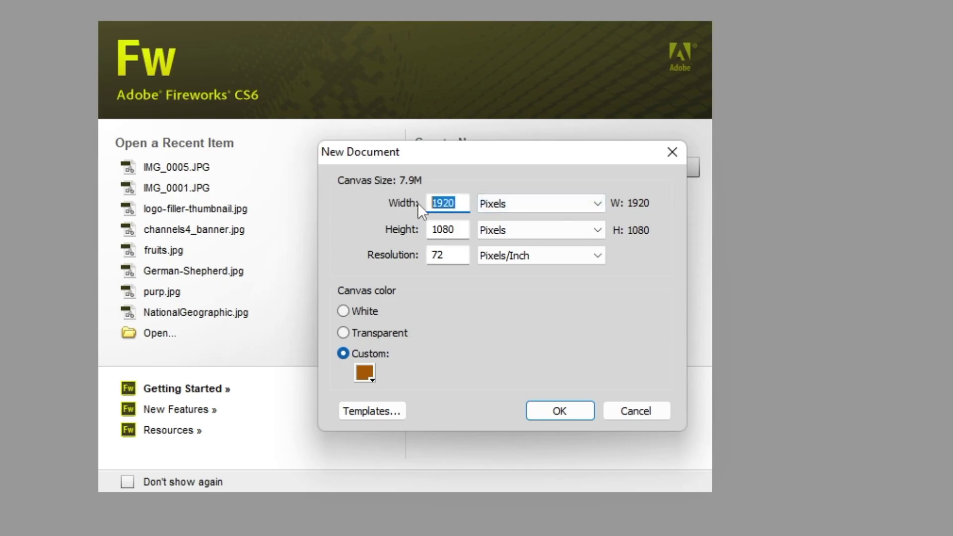
click(455, 201)
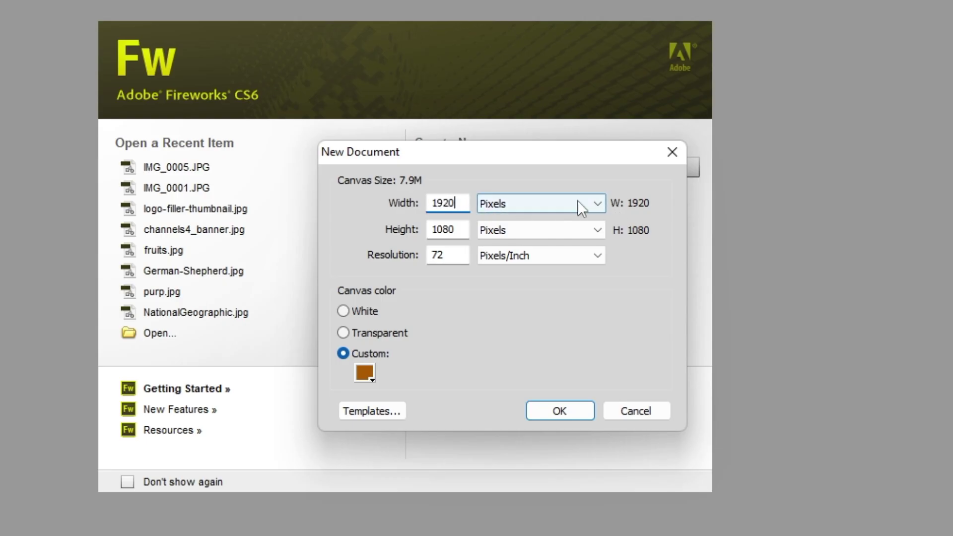
click(350, 332)
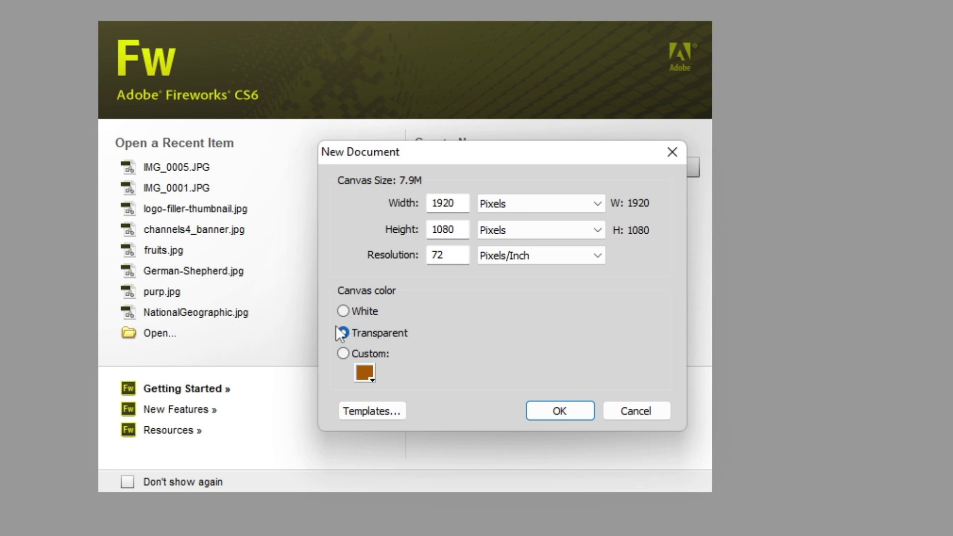
click(364, 311)
click(362, 354)
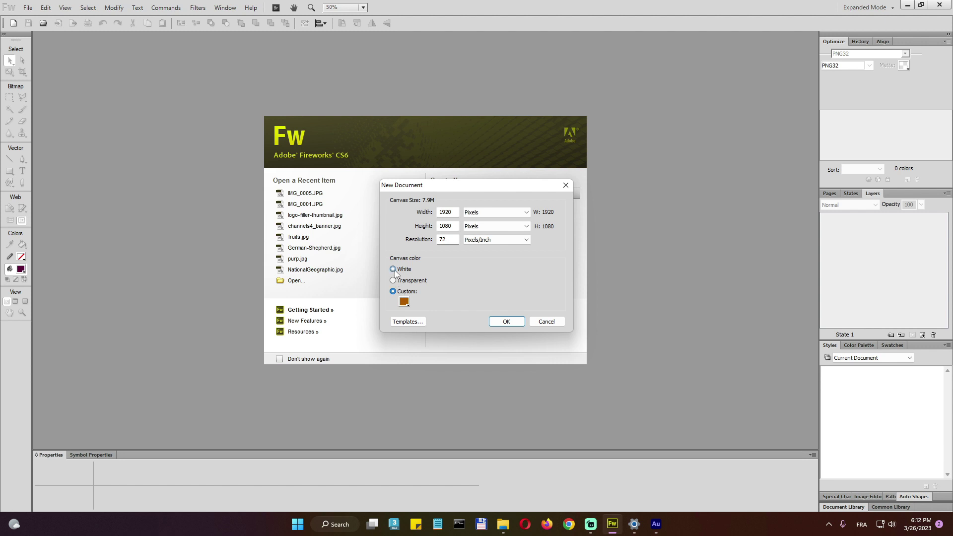
click(392, 269)
click(507, 321)
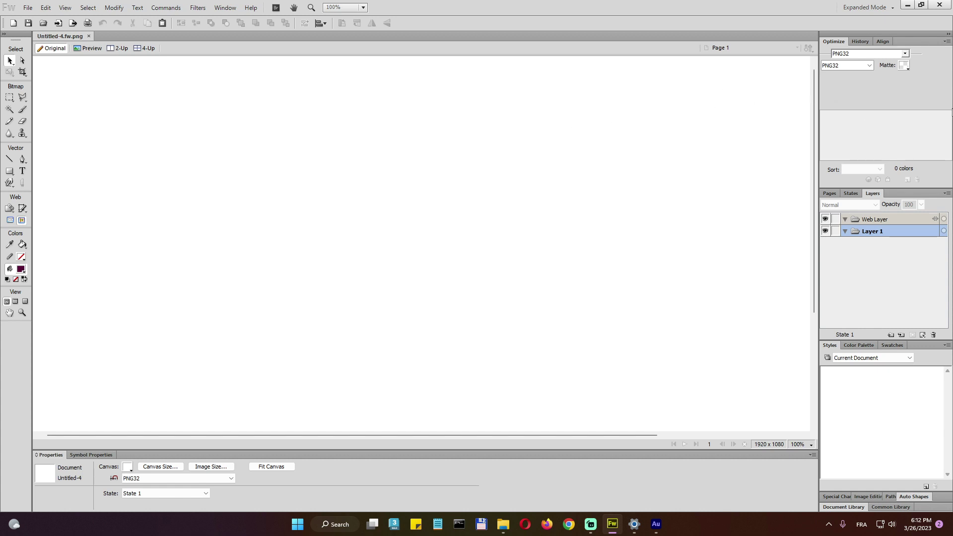
click(878, 56)
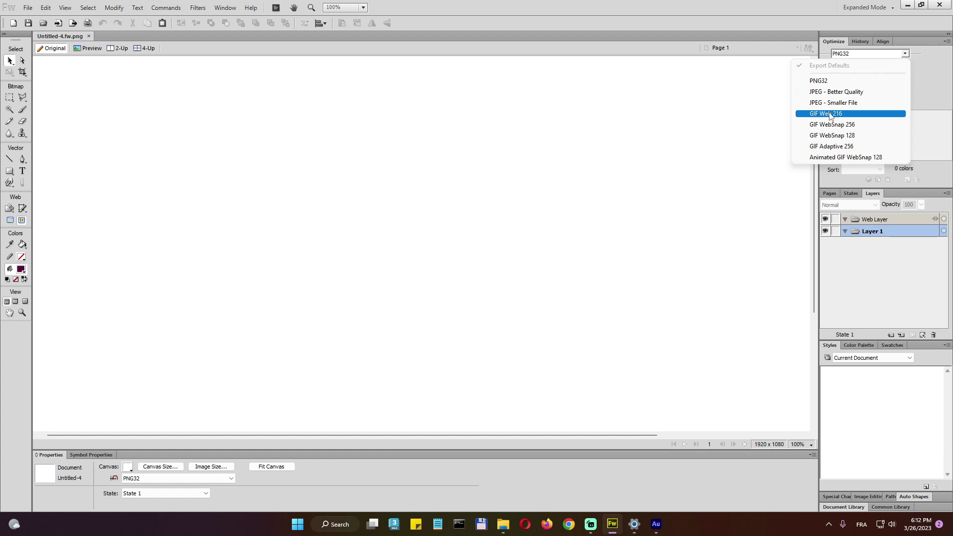
click(922, 82)
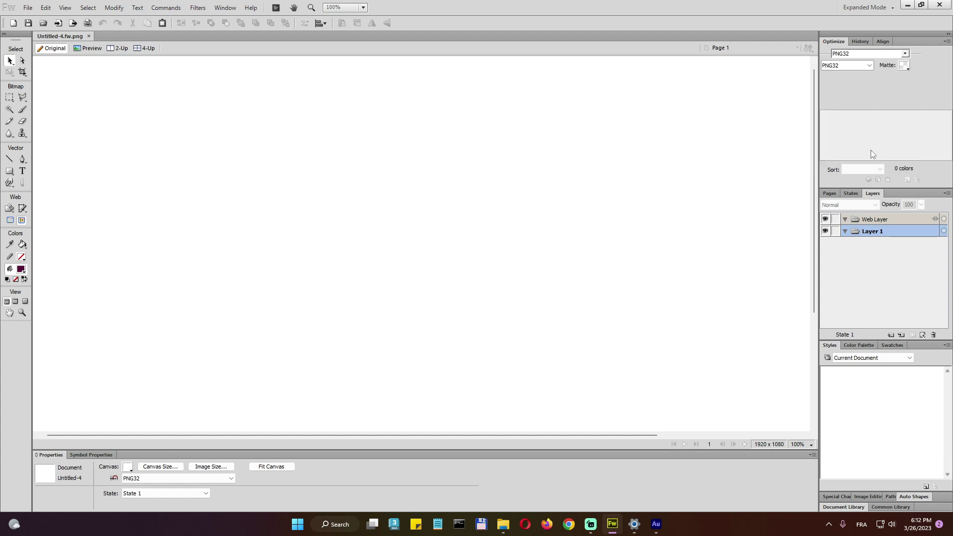
click(869, 65)
click(925, 82)
click(834, 195)
click(847, 195)
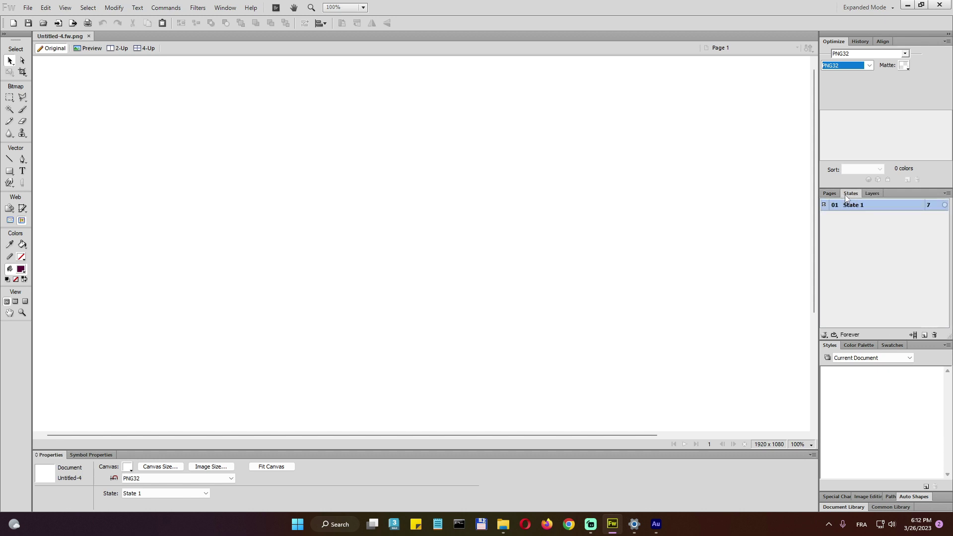
click(874, 195)
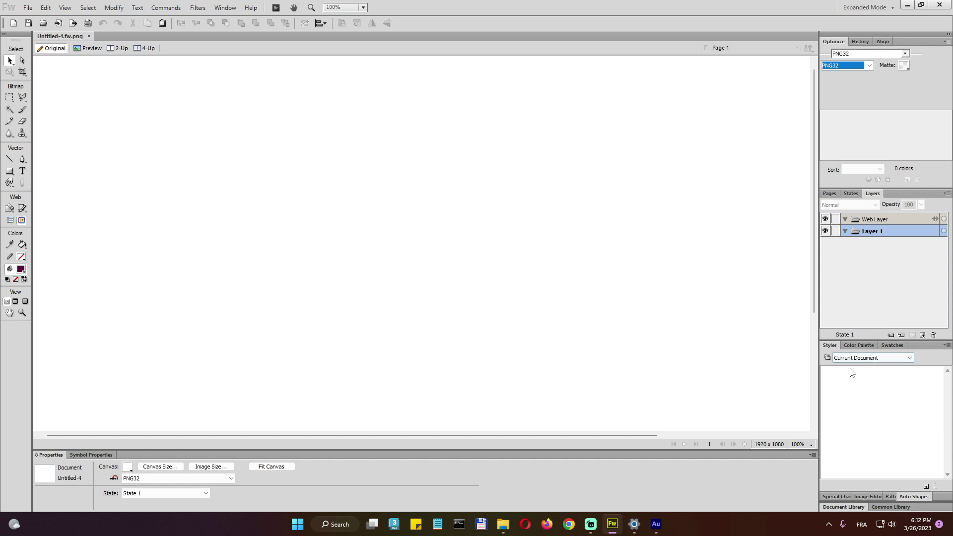
Load the Tool Tips Styles library in the Styles panel after briefly trying Fill Design Pattern Styles.
click(859, 358)
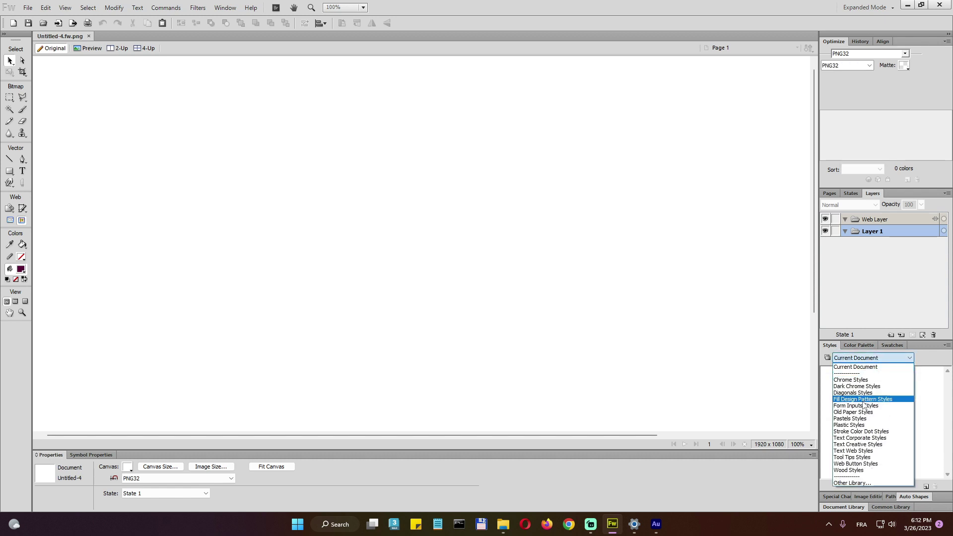
click(864, 400)
click(850, 358)
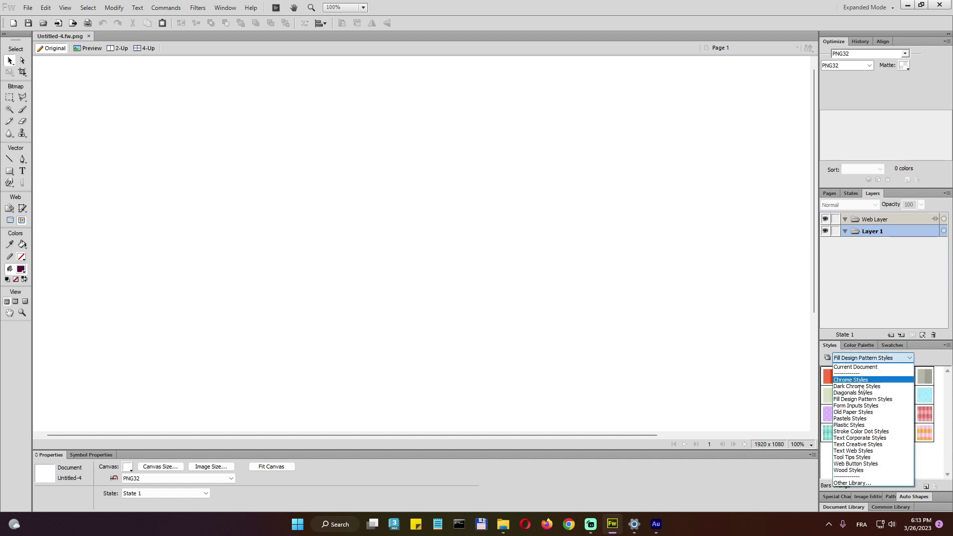
click(864, 456)
scroll(896, 395, down, 3)
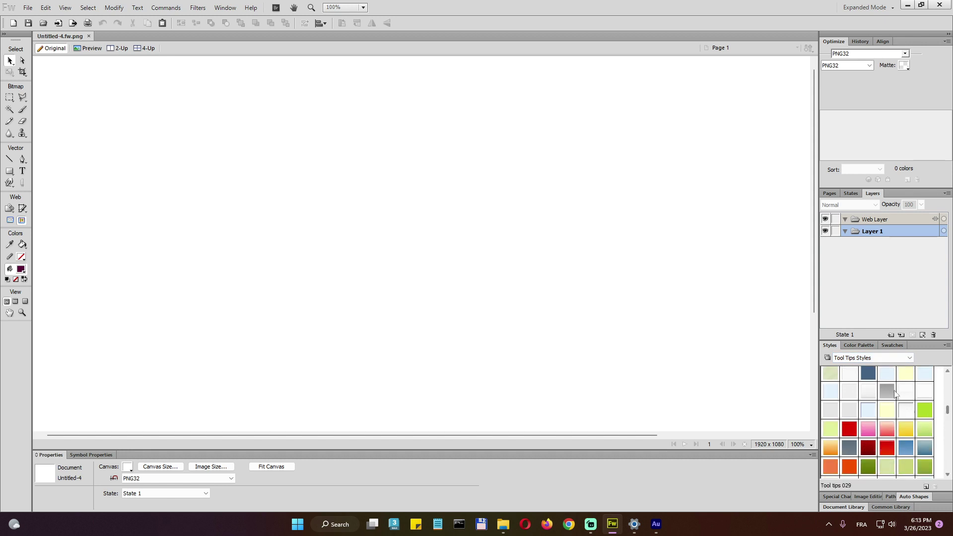
drag(947, 410, 945, 479)
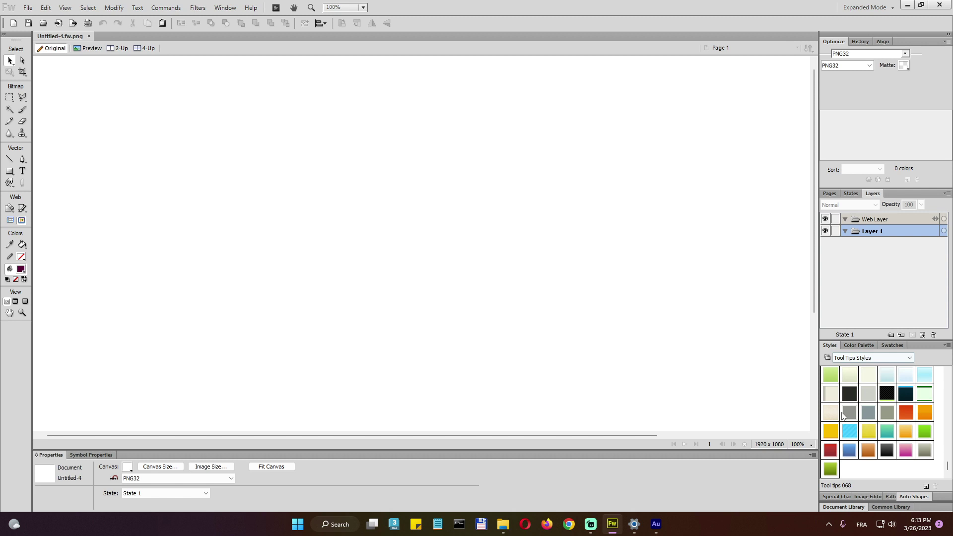
View the Color Palette and Swatches tabs, return to Styles, then show Special Characters.
click(859, 345)
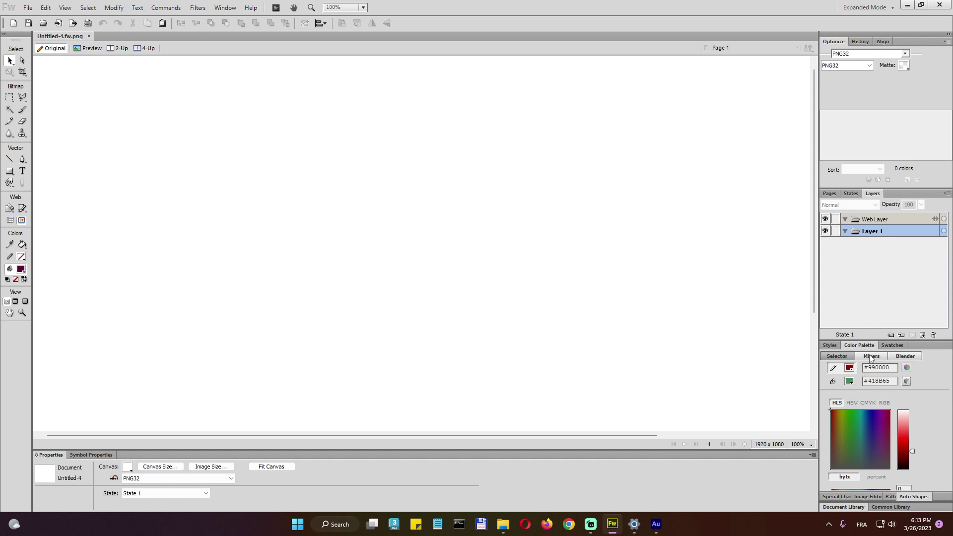
click(892, 346)
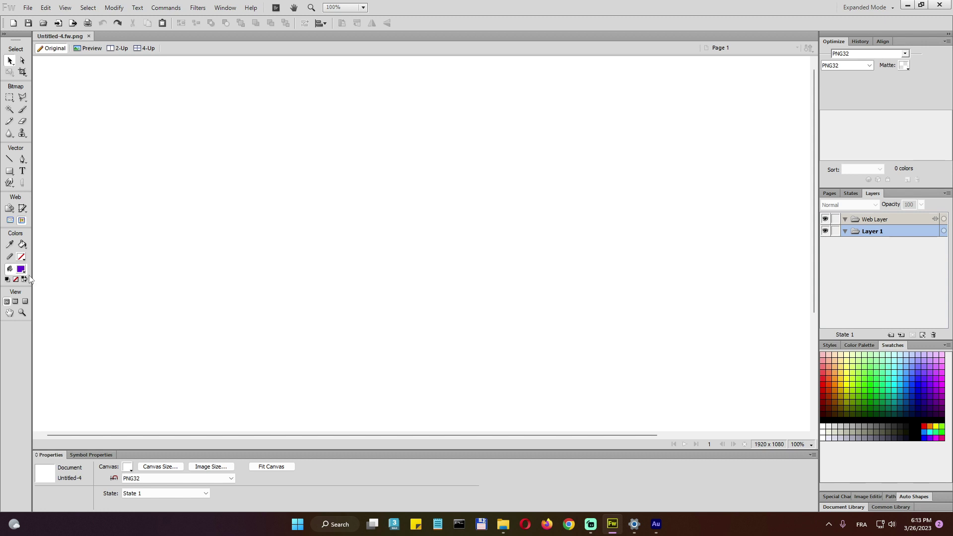
click(829, 345)
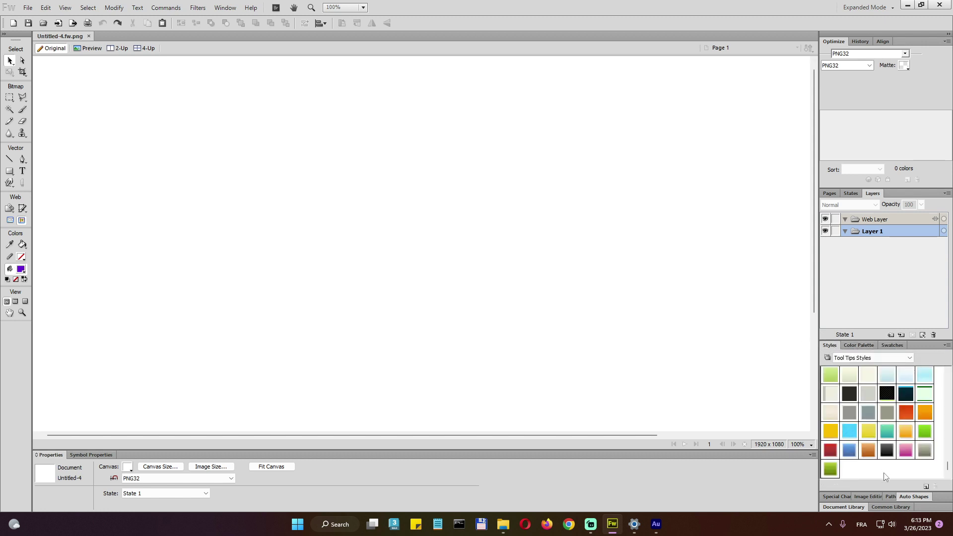
click(839, 495)
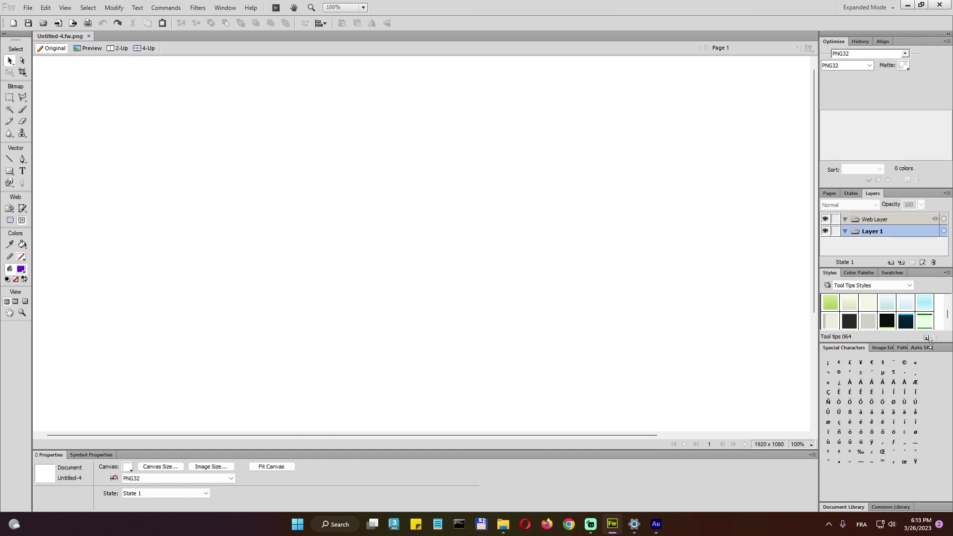
Enlarge the Styles swatch area, then browse the File, Edit, Modify and View menus.
drag(930, 344, 930, 373)
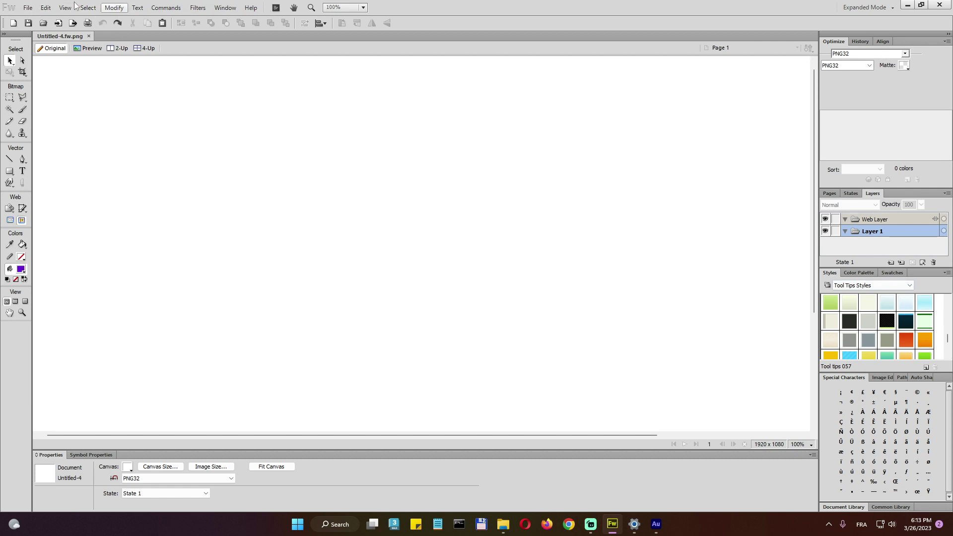
click(28, 8)
mouse_move(47, 11)
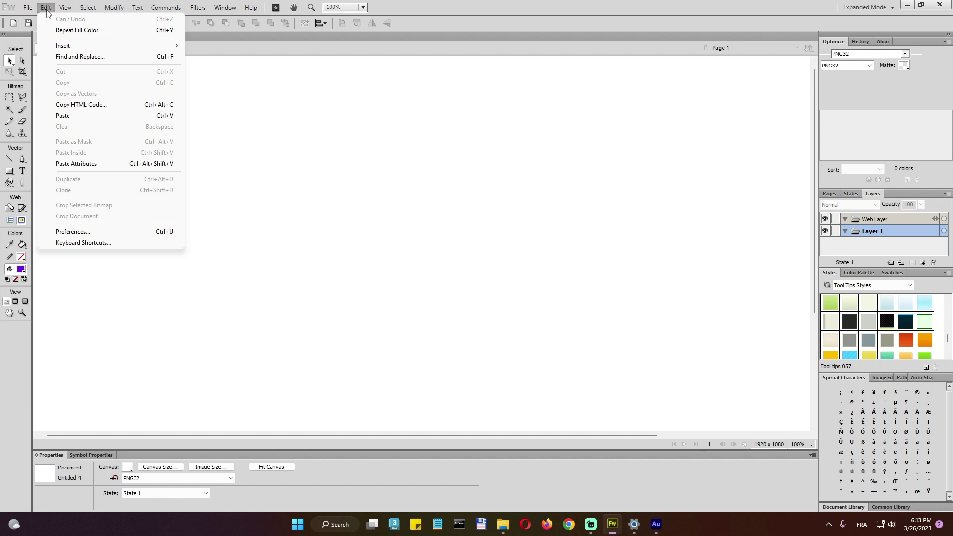
mouse_move(133, 10)
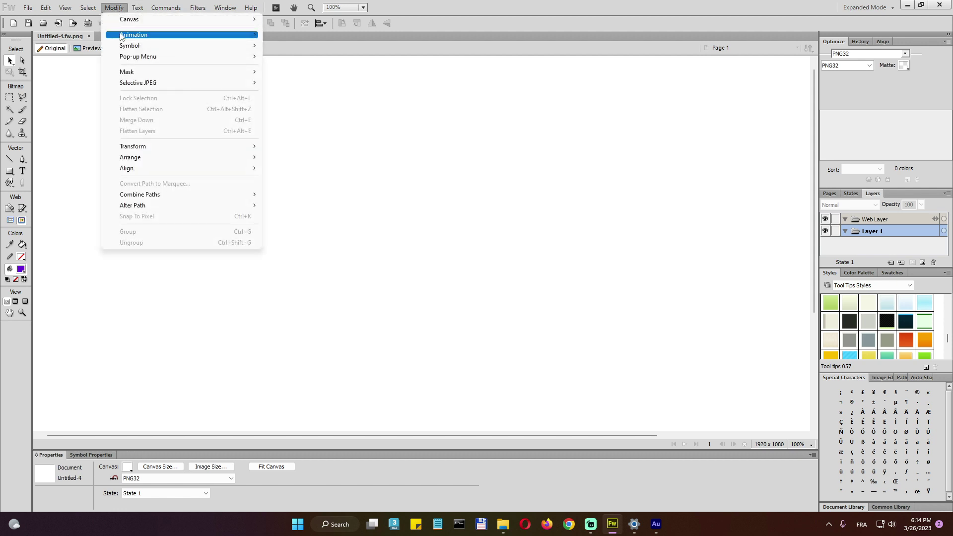
mouse_move(130, 146)
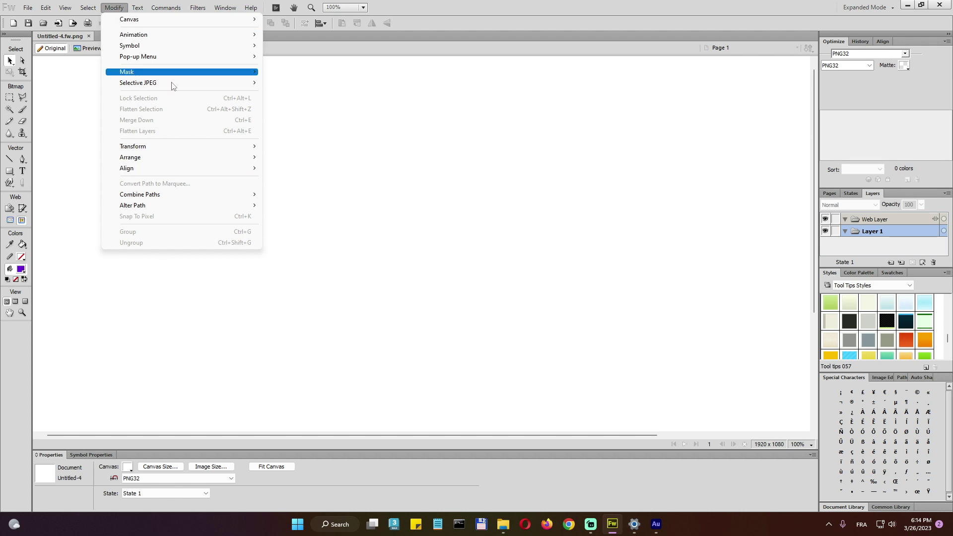
mouse_move(86, 4)
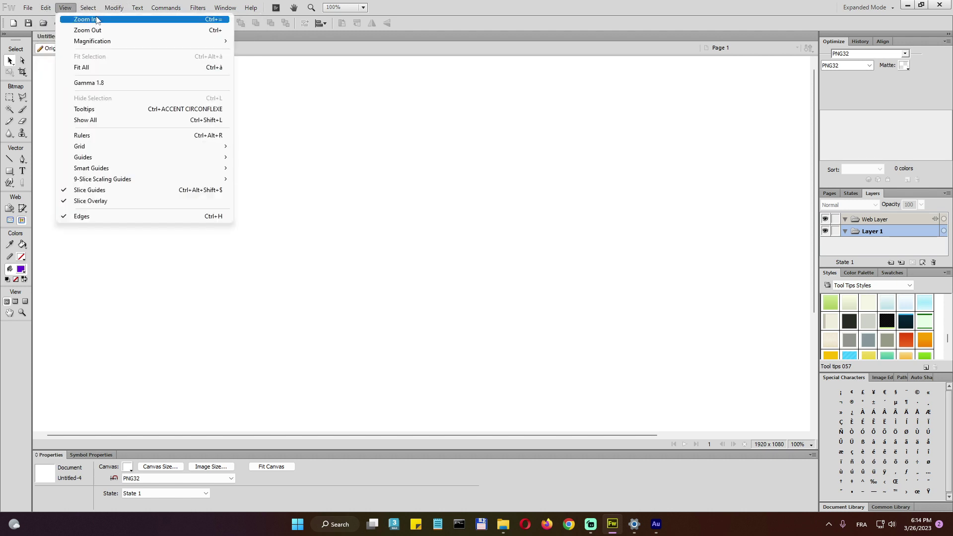
mouse_move(225, 10)
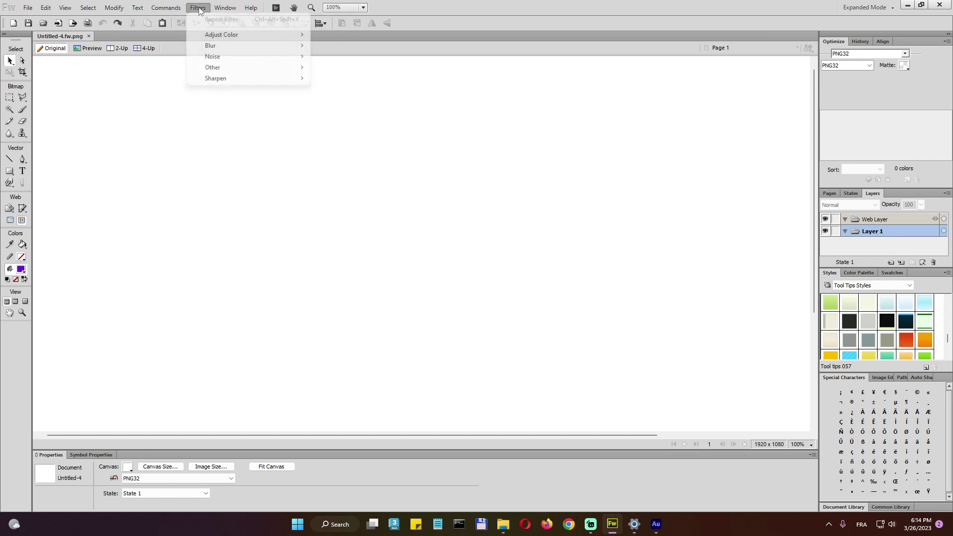
Browse the Filters and Commands menus and the Zoom Level list, keeping zoom at 100%.
click(87, 148)
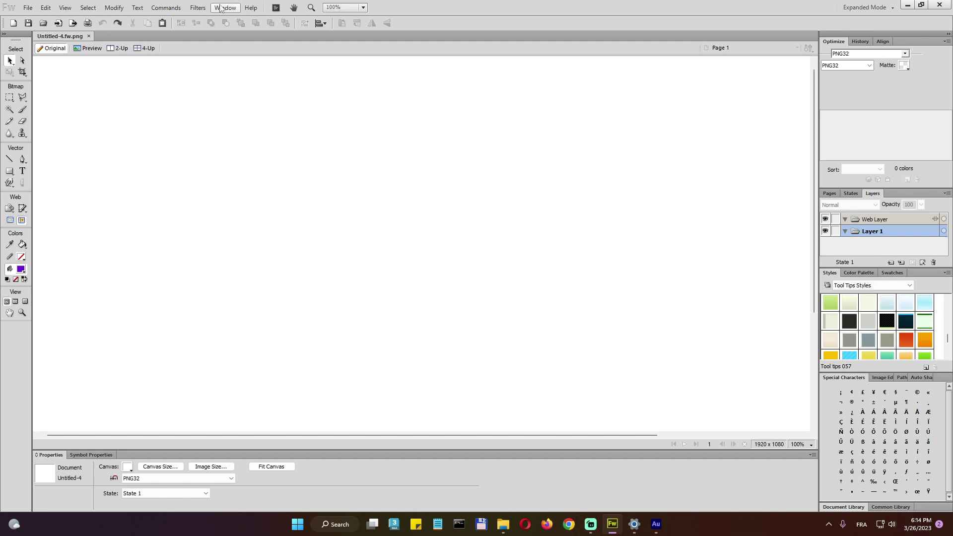
click(197, 8)
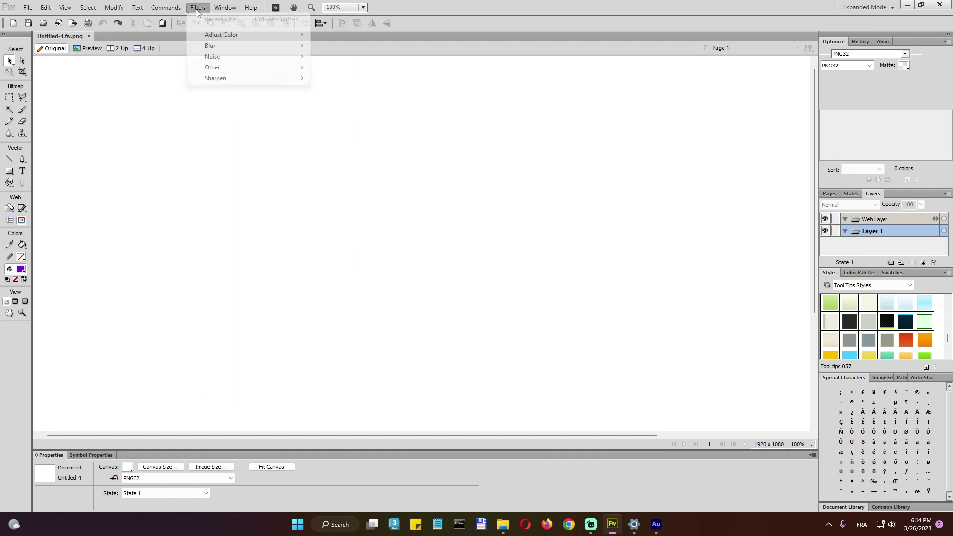
mouse_move(178, 8)
mouse_move(187, 80)
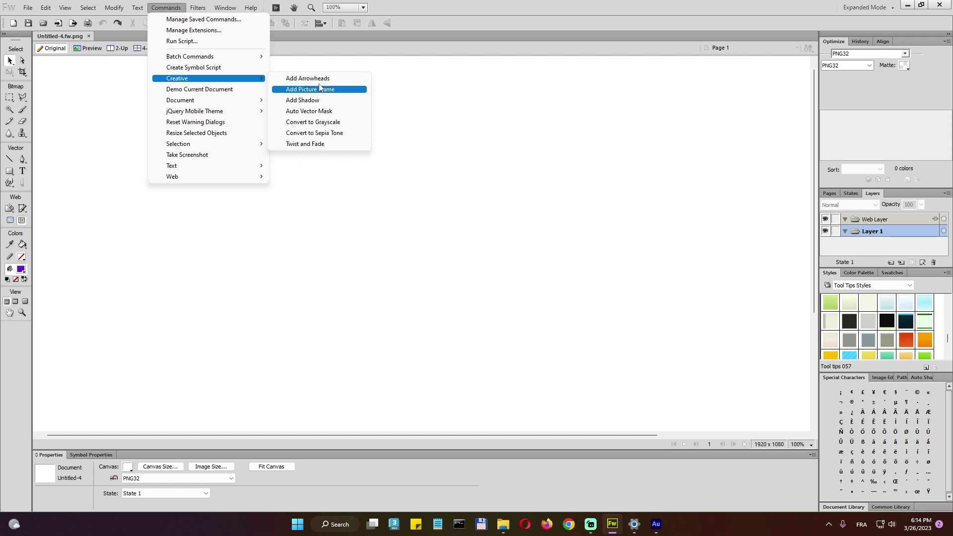
click(390, 248)
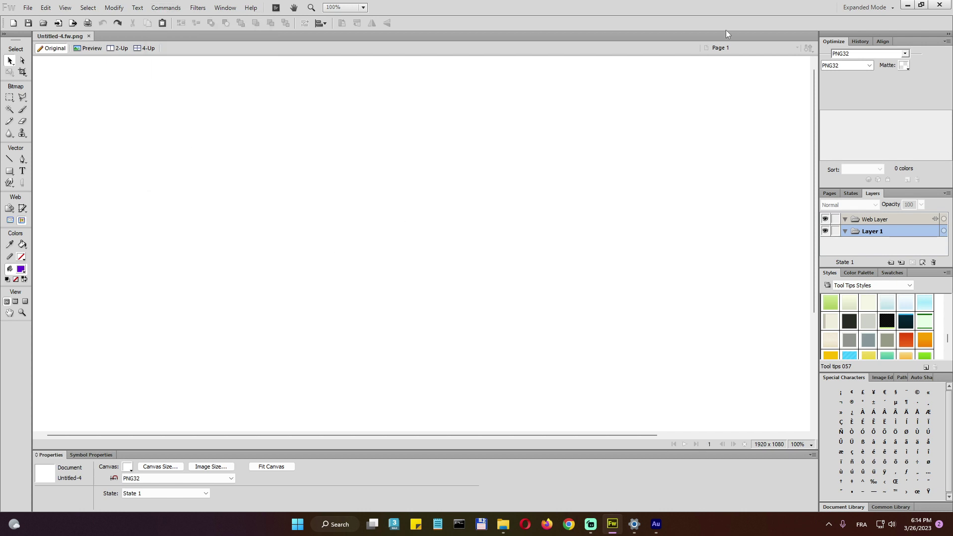
click(364, 7)
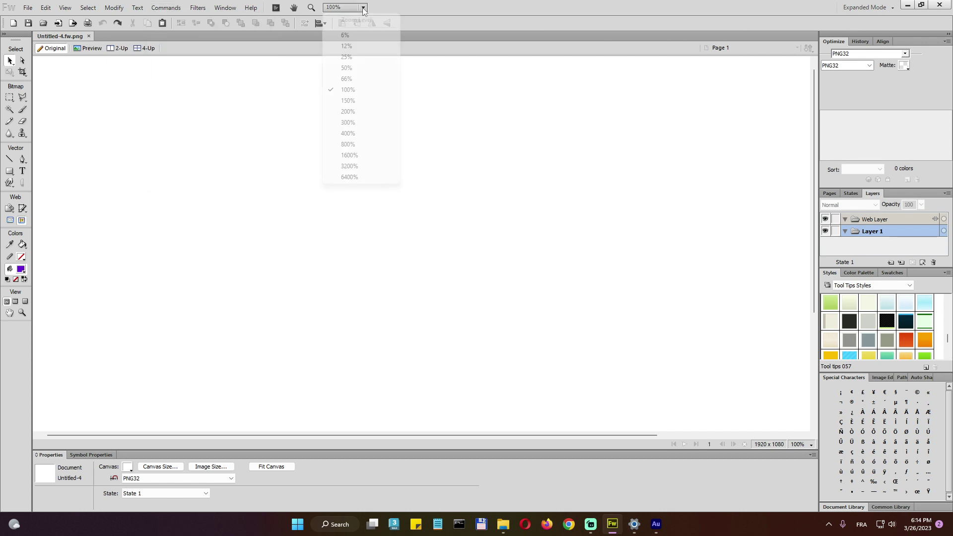
click(438, 237)
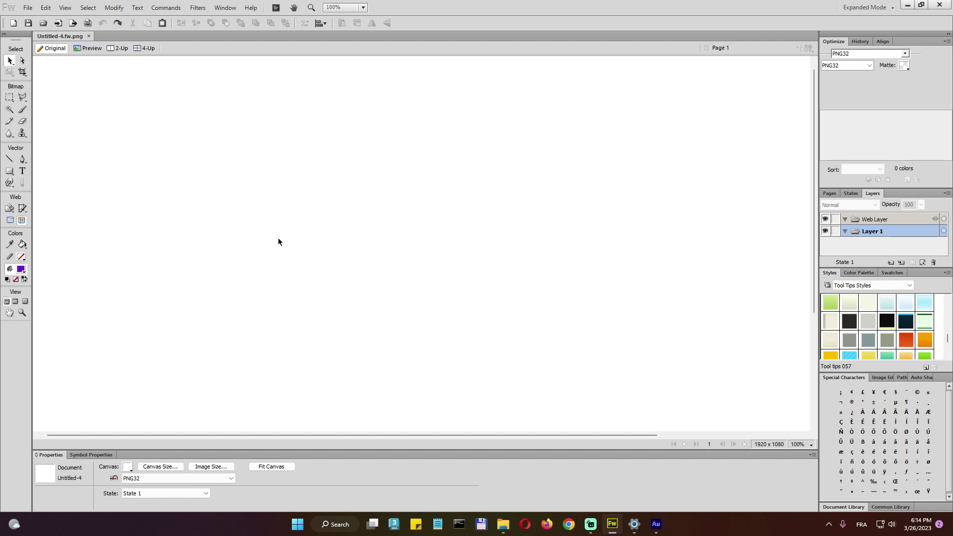
Zoom out to 50% and set the canvas colour to black.
key(ctrl+minus)
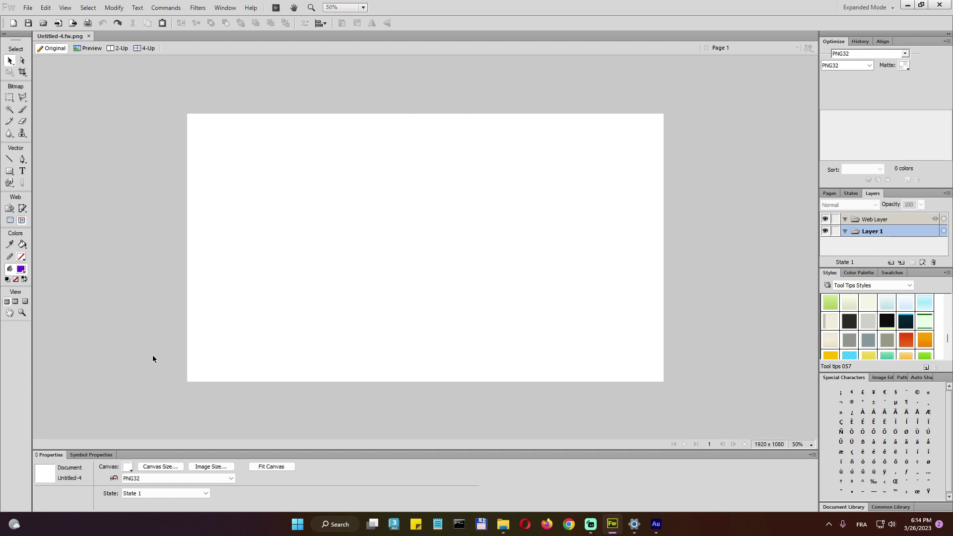
click(127, 467)
click(218, 403)
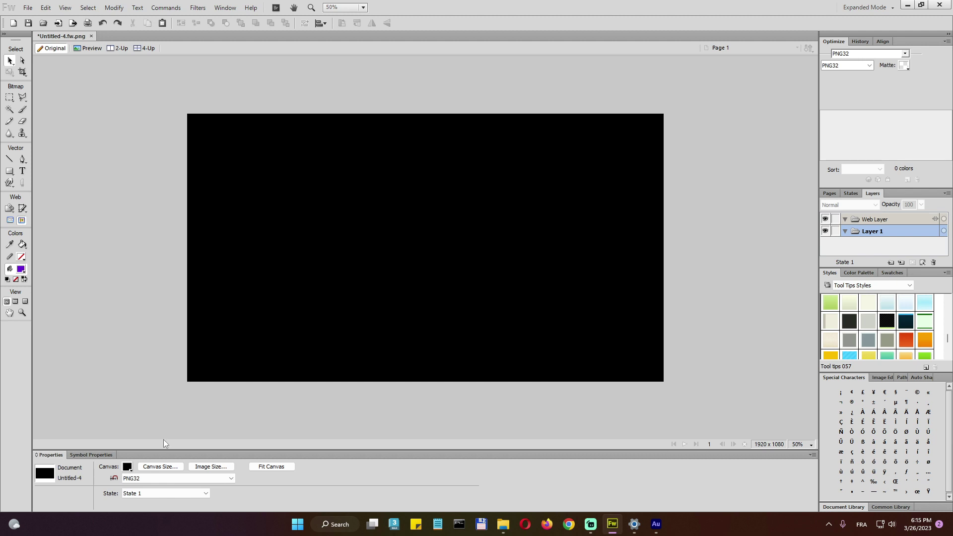
Resize the canvas to 1280 x 720 pixels, then open Image Size and cancel it.
click(160, 467)
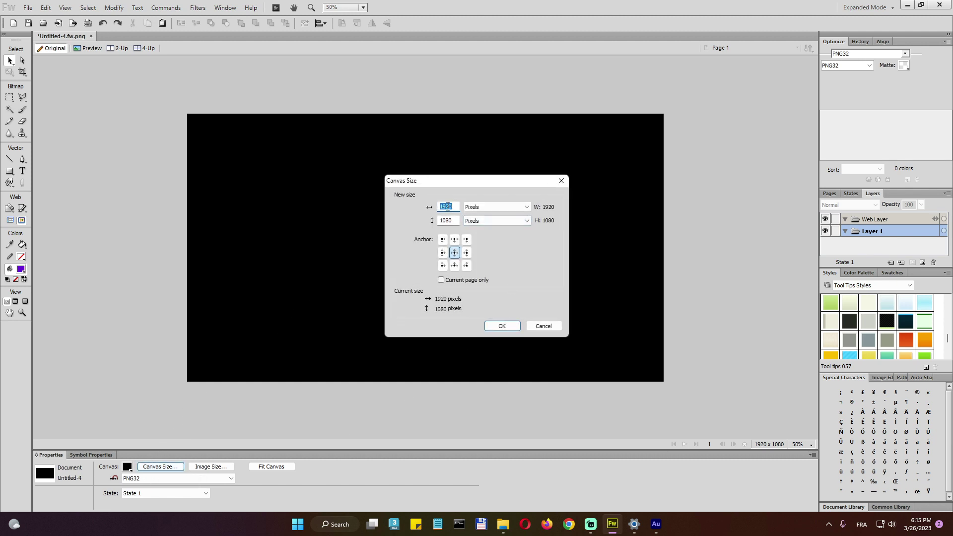
text(1280)
key(Tab)
text(720)
key(Return)
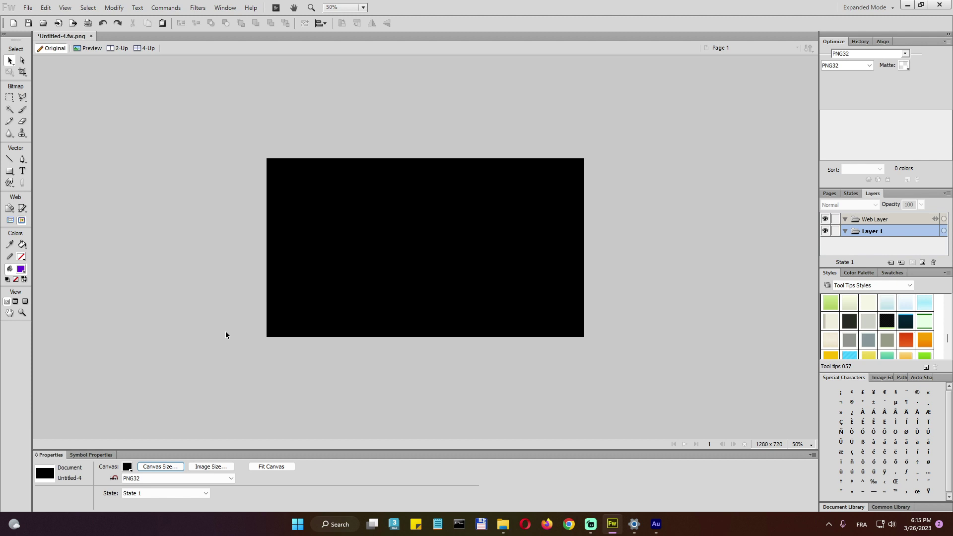
click(210, 468)
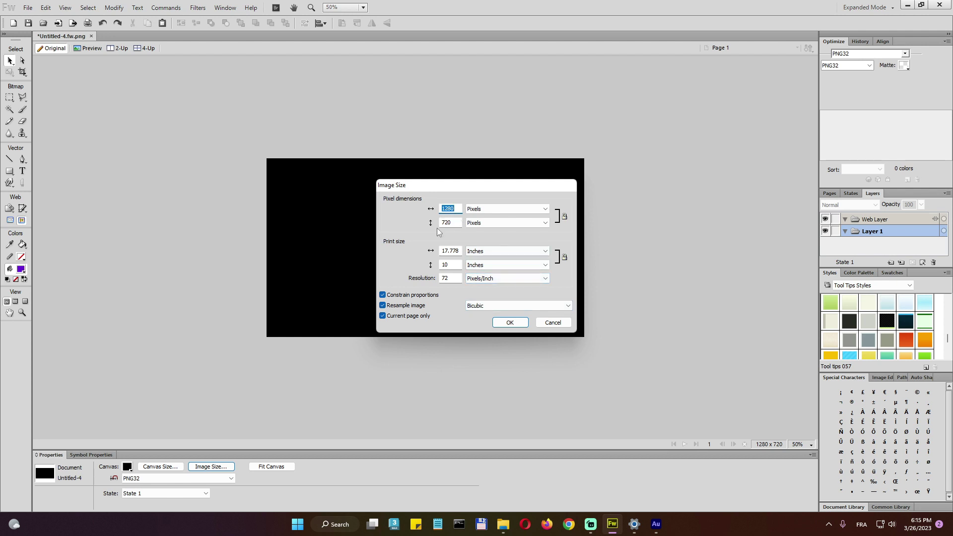
click(552, 323)
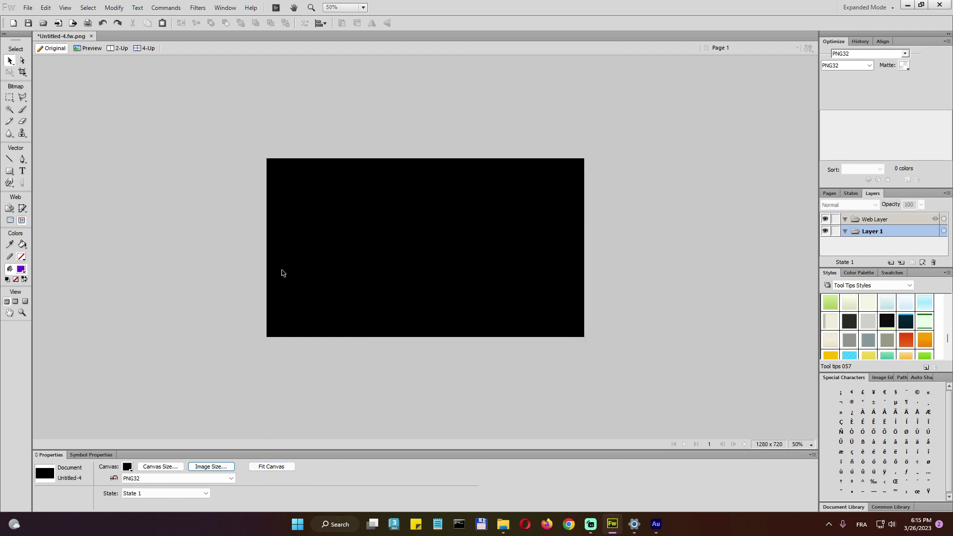
Draw a purple rectangle and fit the canvas to it.
click(9, 172)
drag(339, 200, 434, 271)
click(9, 60)
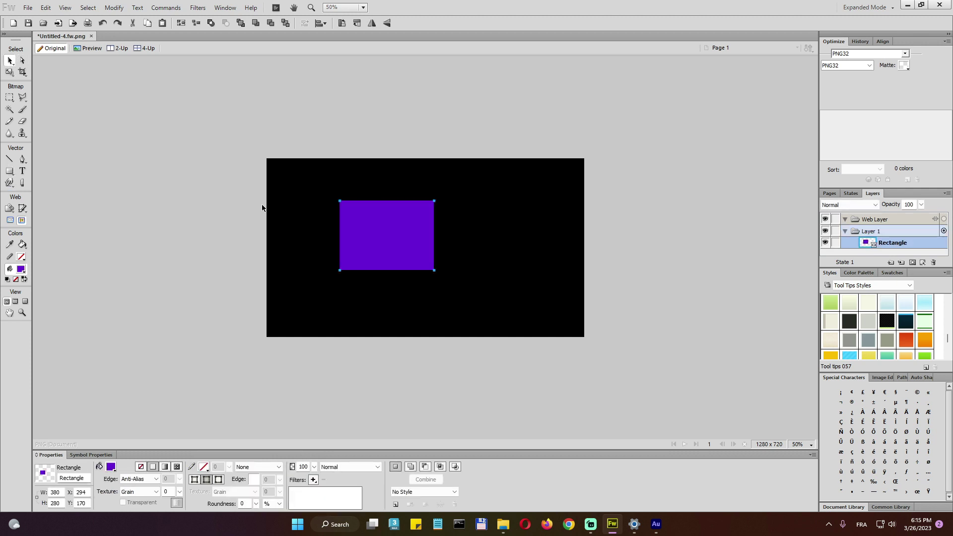
click(303, 221)
click(372, 240)
click(319, 308)
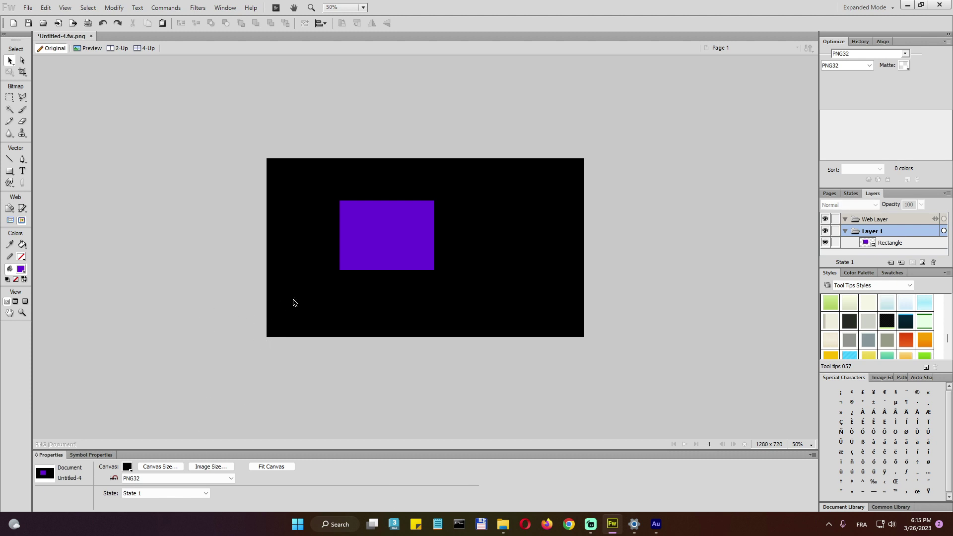
click(370, 257)
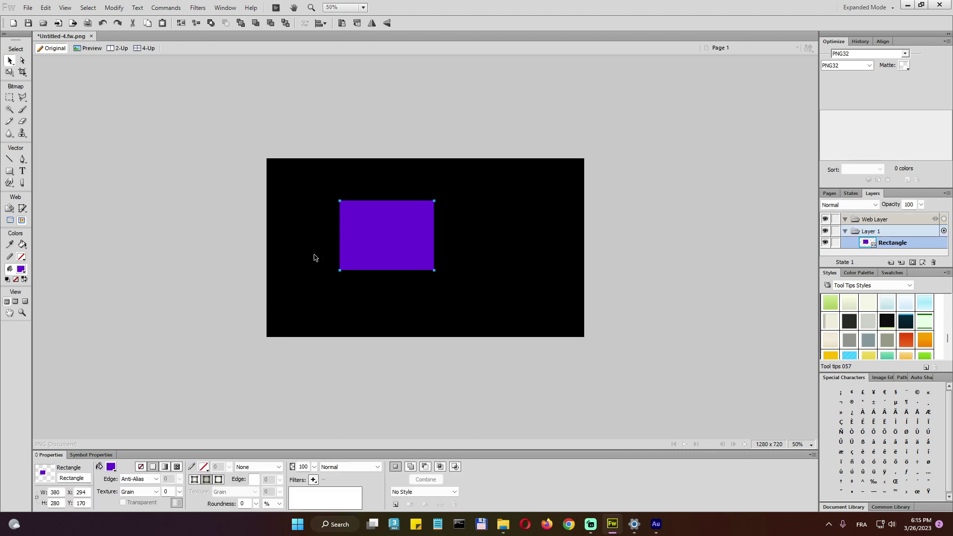
click(275, 260)
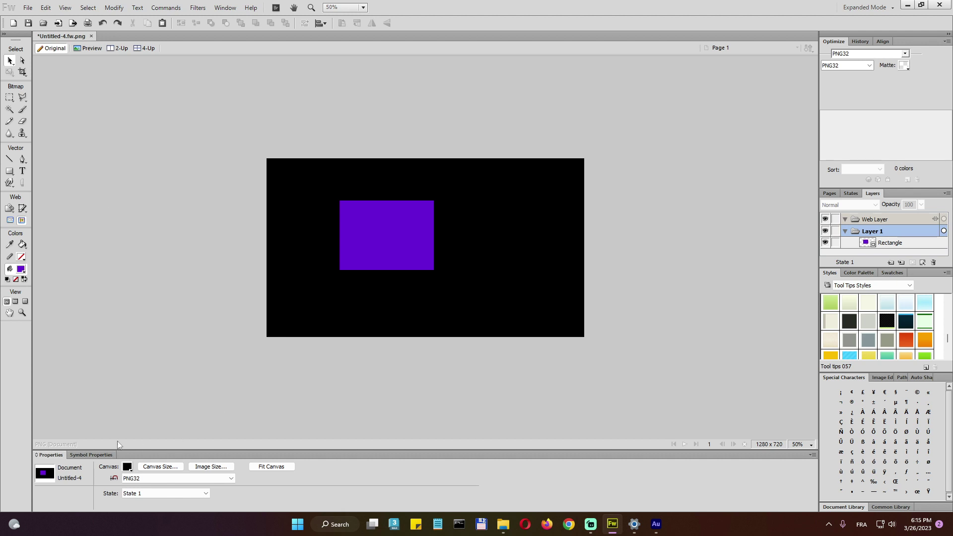
click(274, 468)
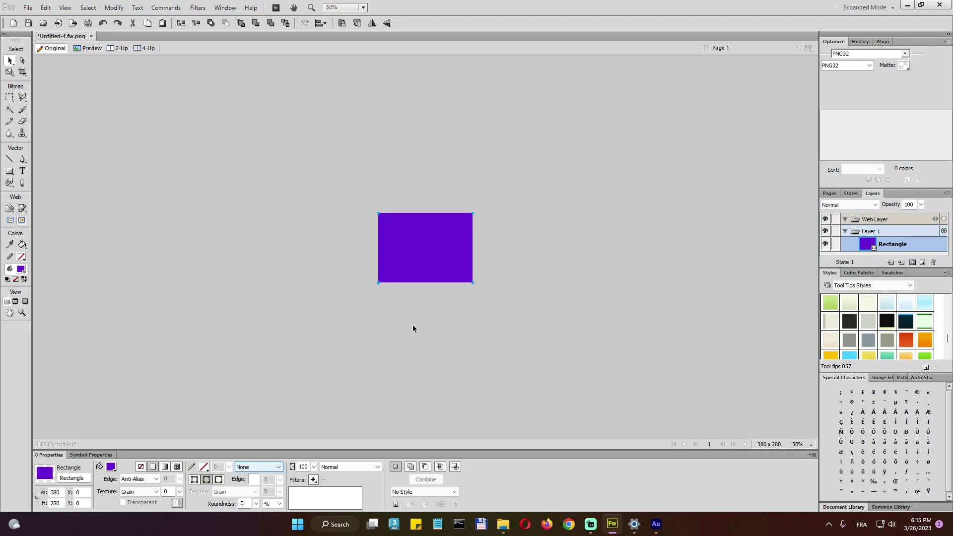
Shift and duplicate the rectangle, refit the canvas around both, then delete them.
drag(422, 249, 368, 243)
key(ctrl+shift+d)
click(310, 418)
click(272, 468)
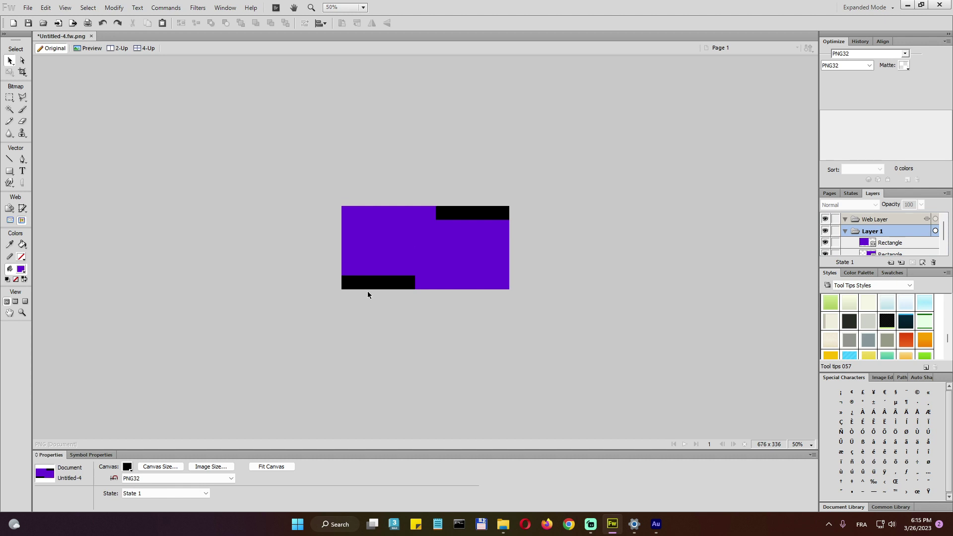
drag(284, 184, 520, 334)
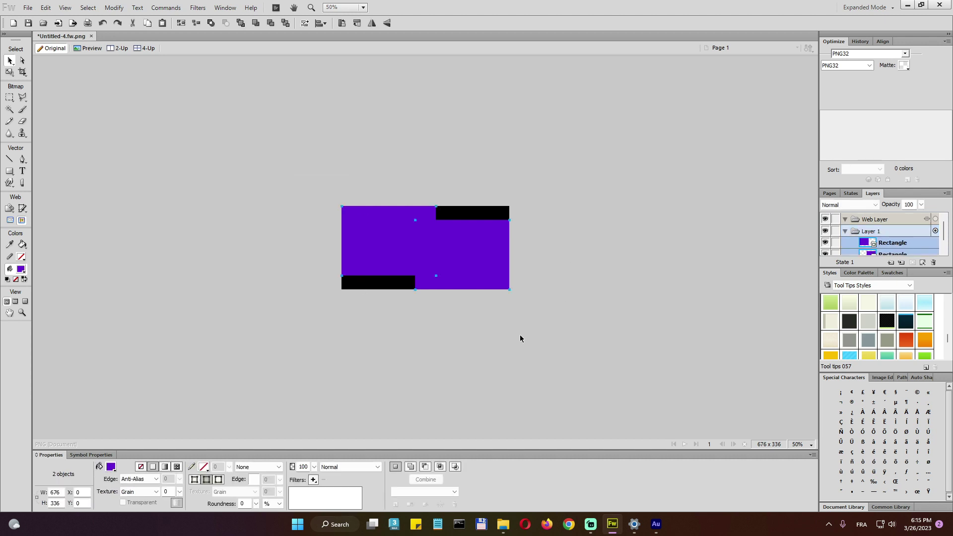
key(Delete)
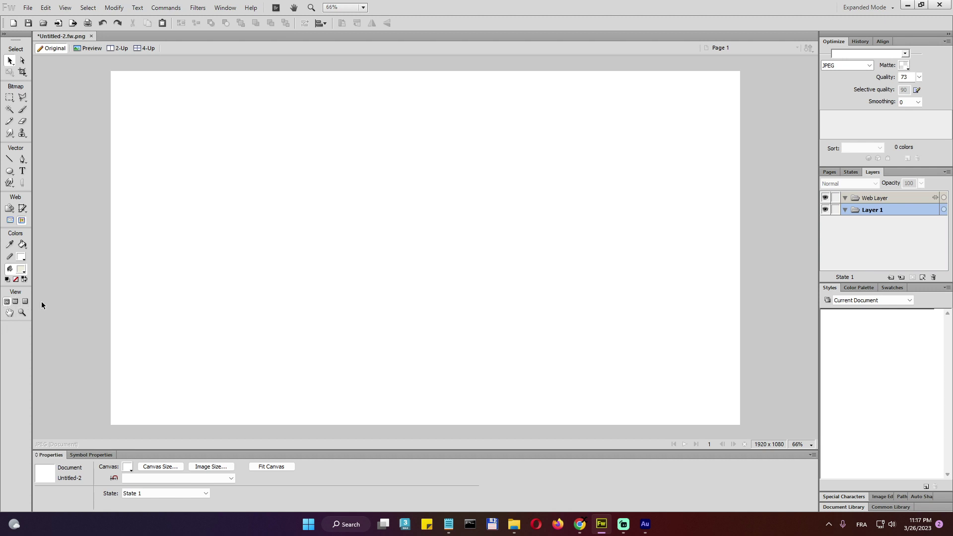
Hide all panels and toolbars with Tab so the white Untitled-2 page fills the workspace.
key(Tab)
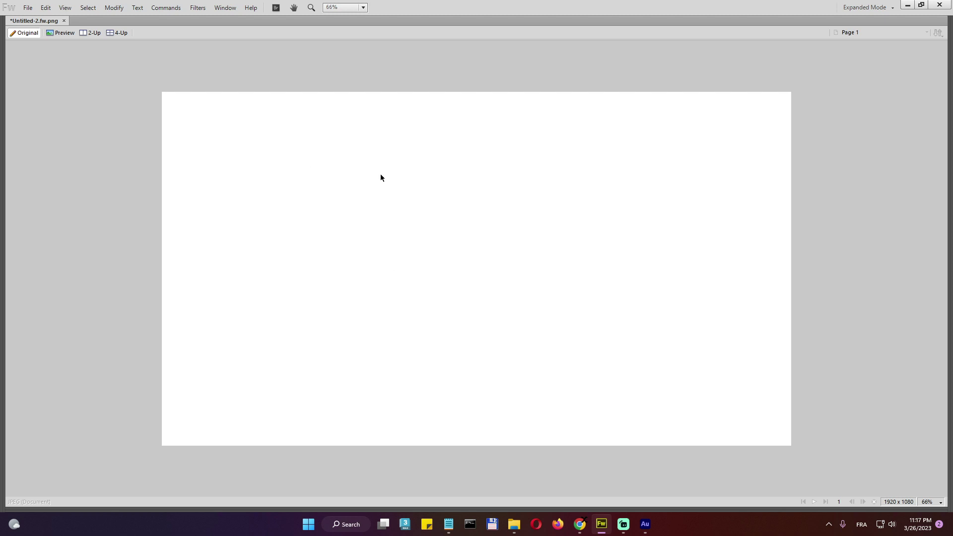
Try zoom levels of 300%, 100% and 66%, then fit the whole page to the window.
scroll(380, 174, up, 1)
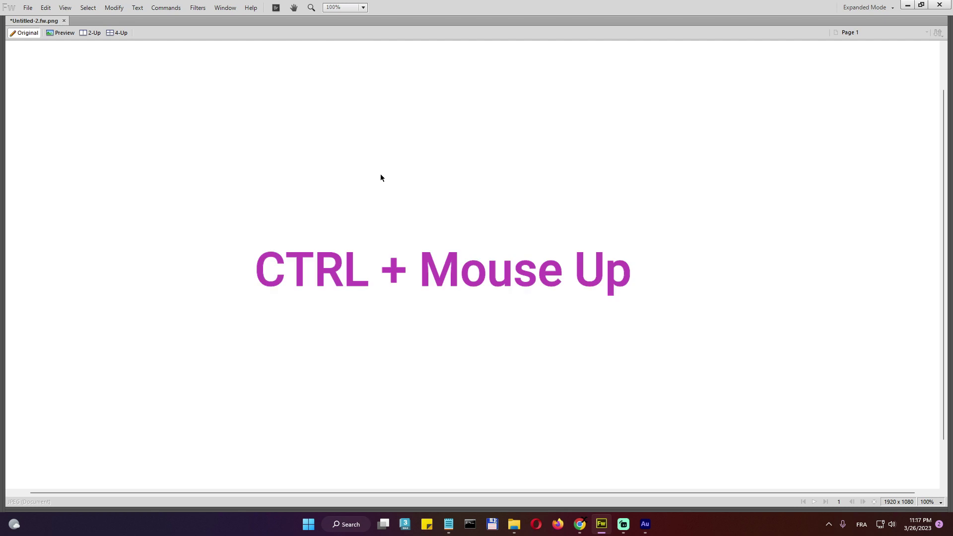
scroll(380, 174, down, 1)
scroll(381, 177, up, 1)
scroll(381, 177, up, 1)
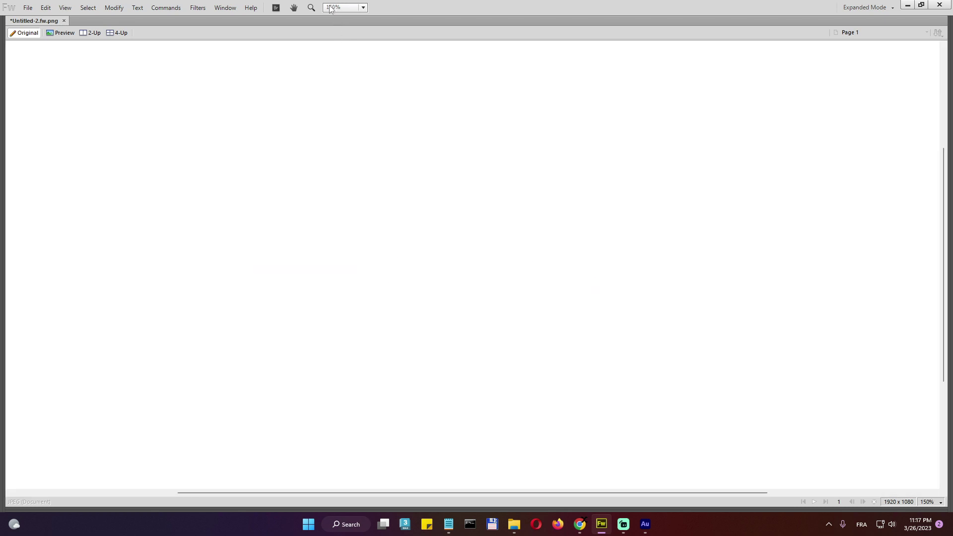
click(362, 8)
click(351, 123)
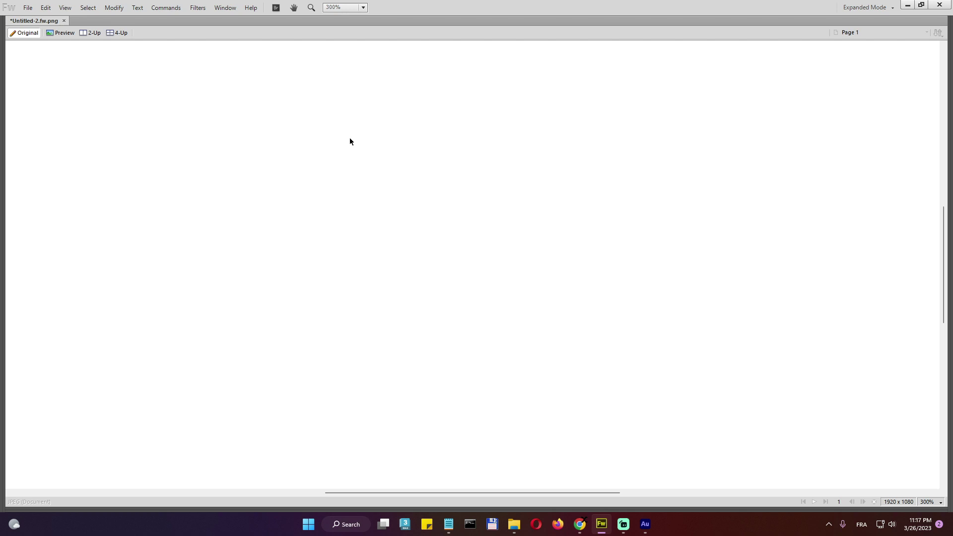
key(ctrl+0)
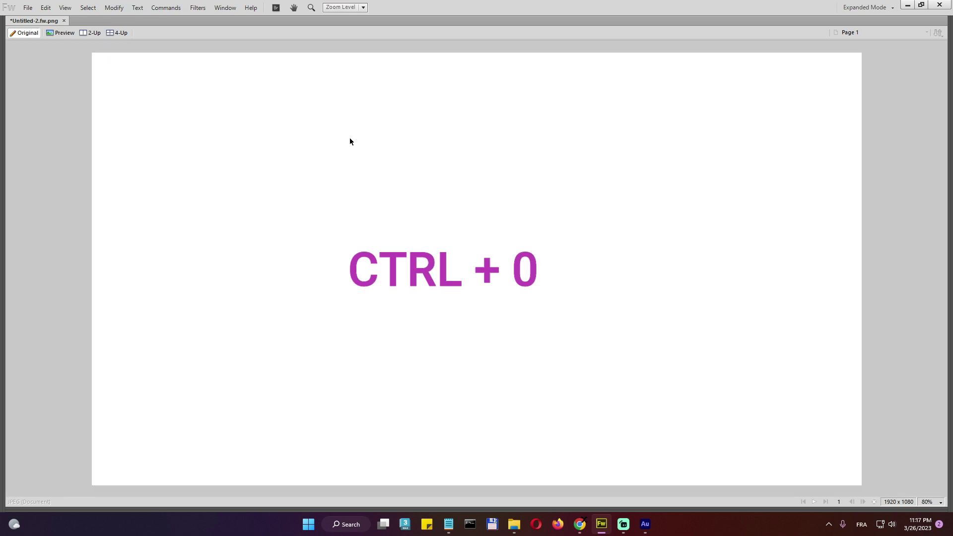
click(363, 7)
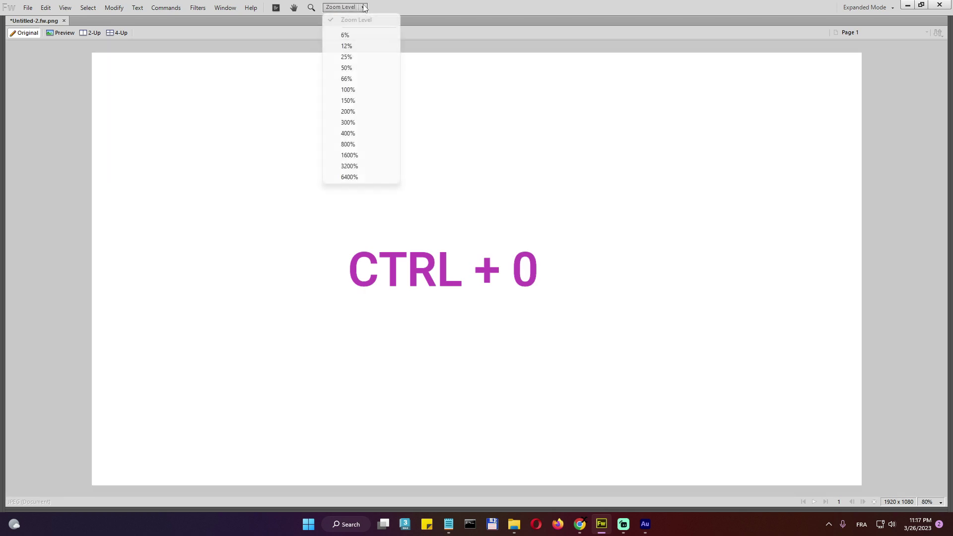
click(361, 90)
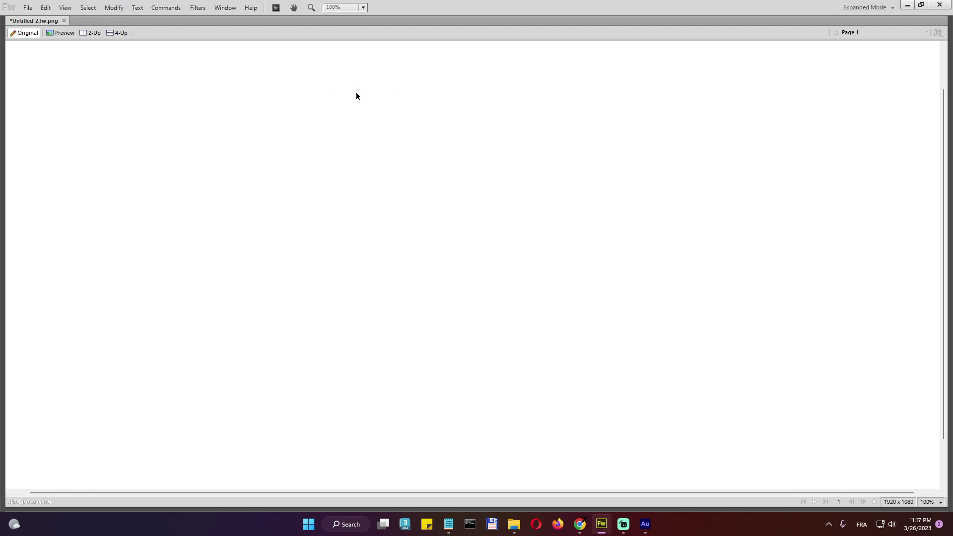
key(ctrl+minus)
key(ctrl+alt+0)
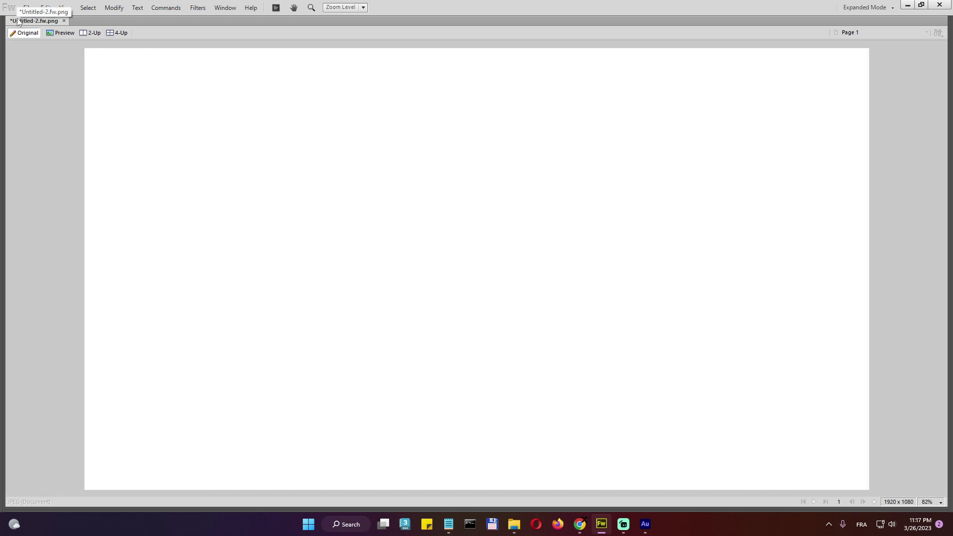
Restore the hidden panels with F4 and view the Pointer tool's flyout of variants.
key(F4)
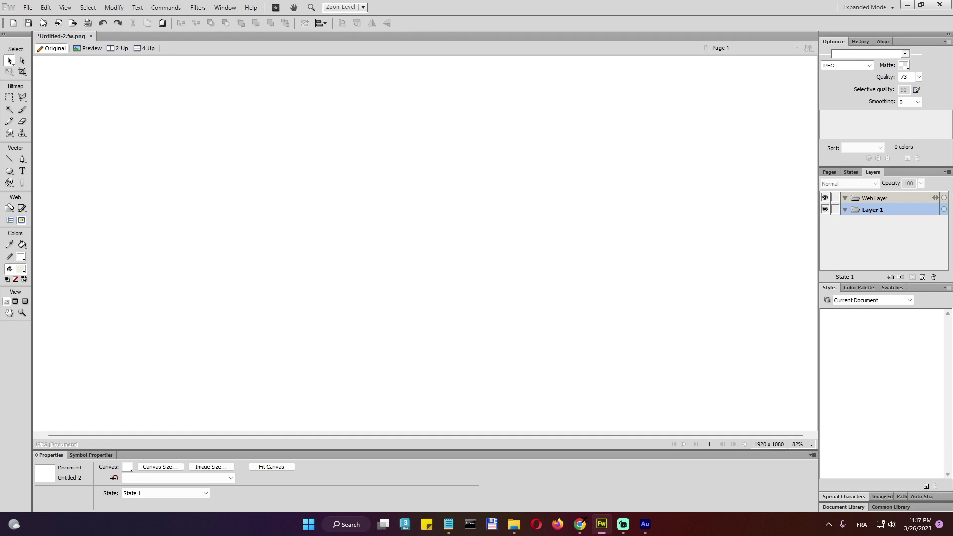
click(13, 65)
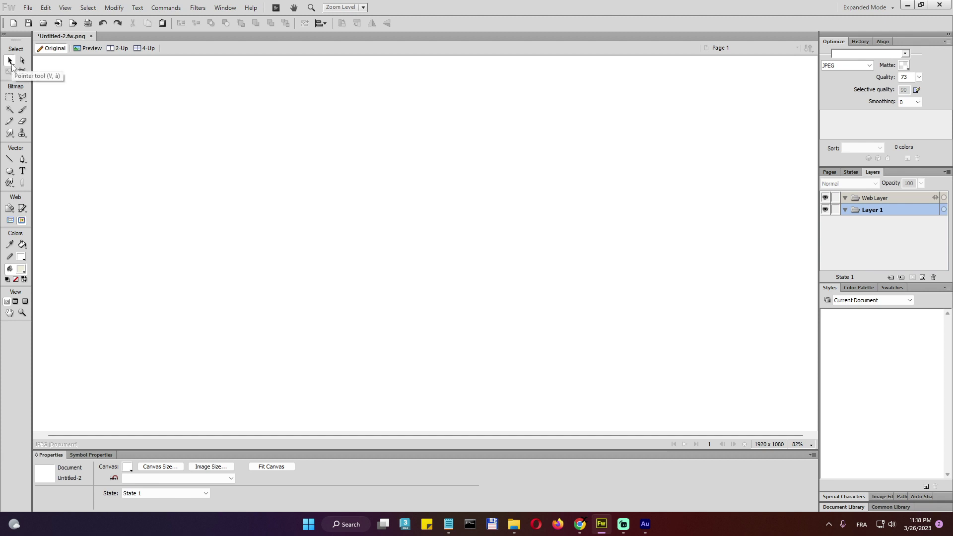
Draw a red-filled rectangle and a circle overlapping it.
click(13, 174)
click(55, 180)
drag(186, 139, 364, 241)
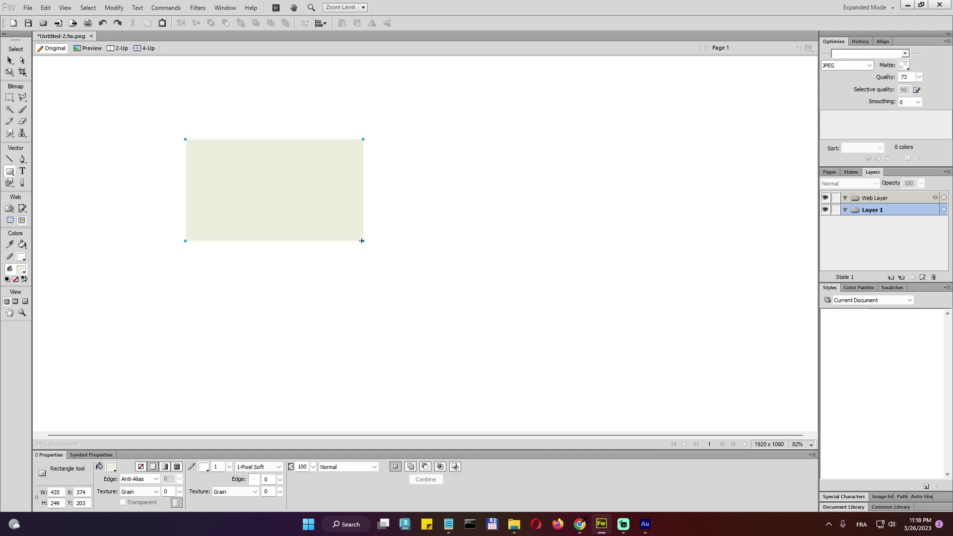
click(13, 174)
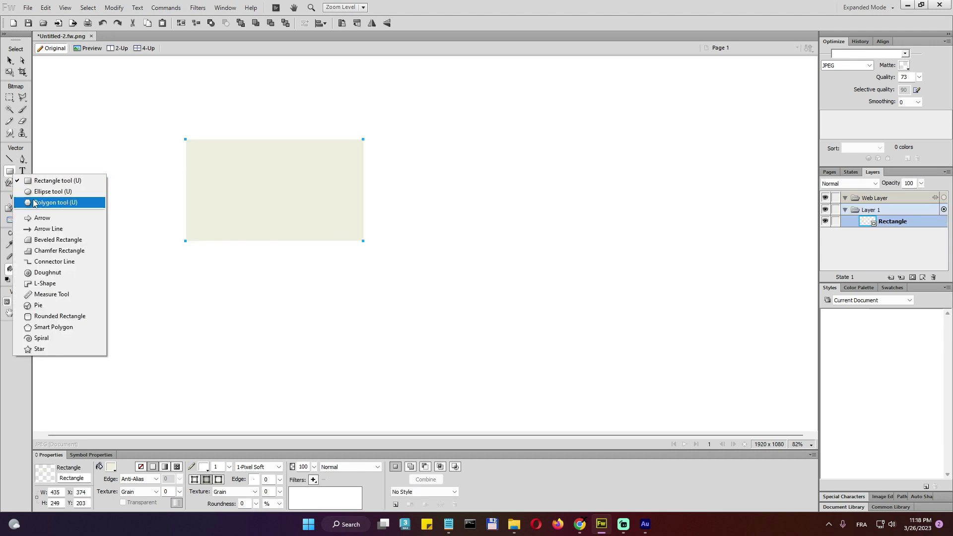
click(49, 191)
click(111, 468)
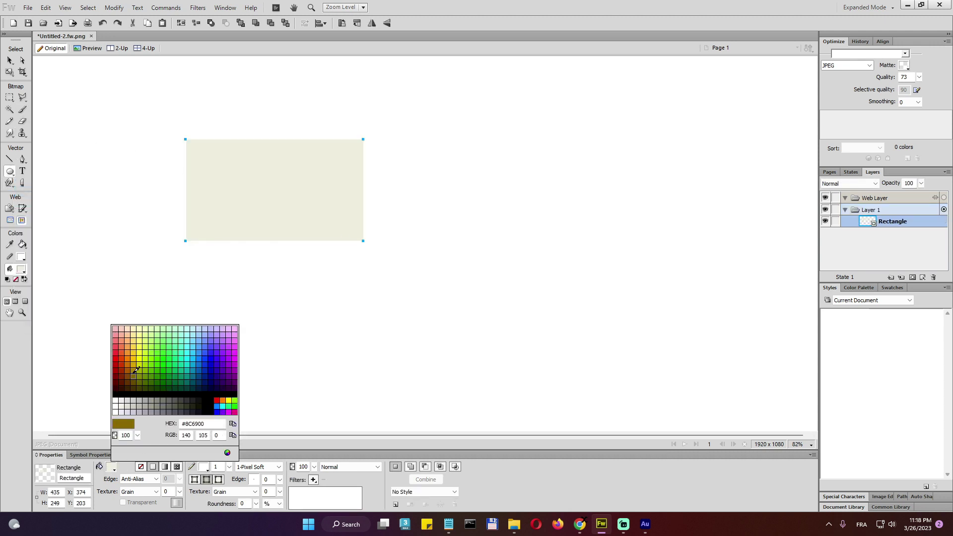
click(118, 358)
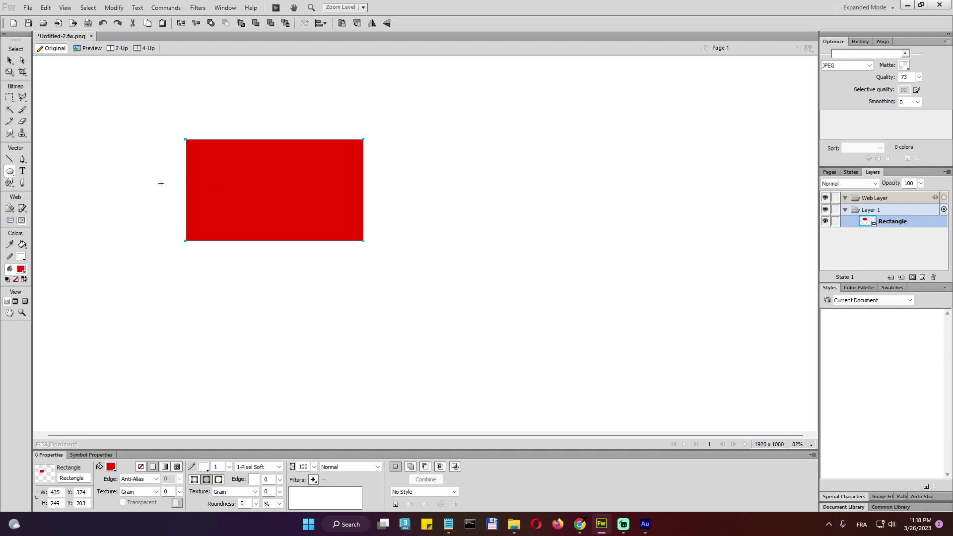
drag(129, 194, 207, 276)
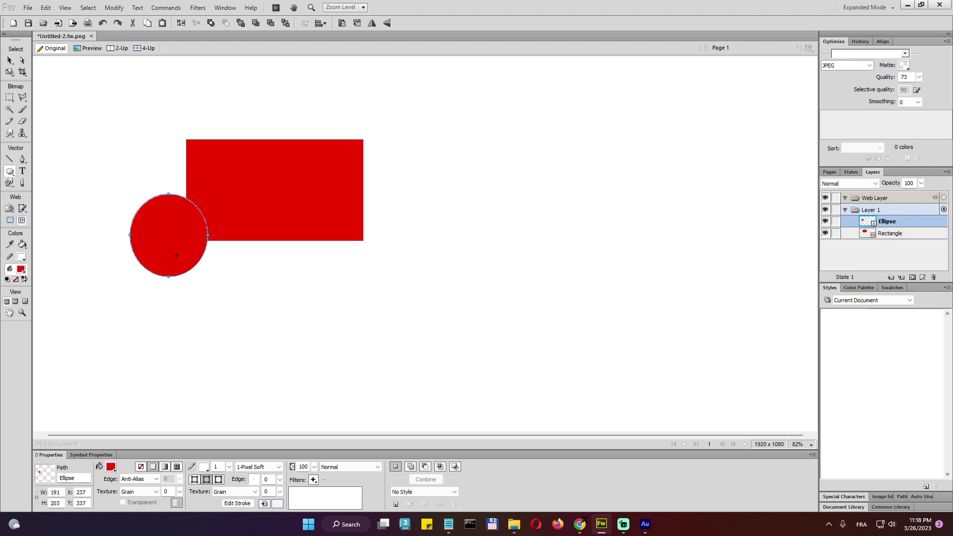
Make the circle dark blue #00008C and centre it on the rectangle.
click(10, 60)
click(111, 466)
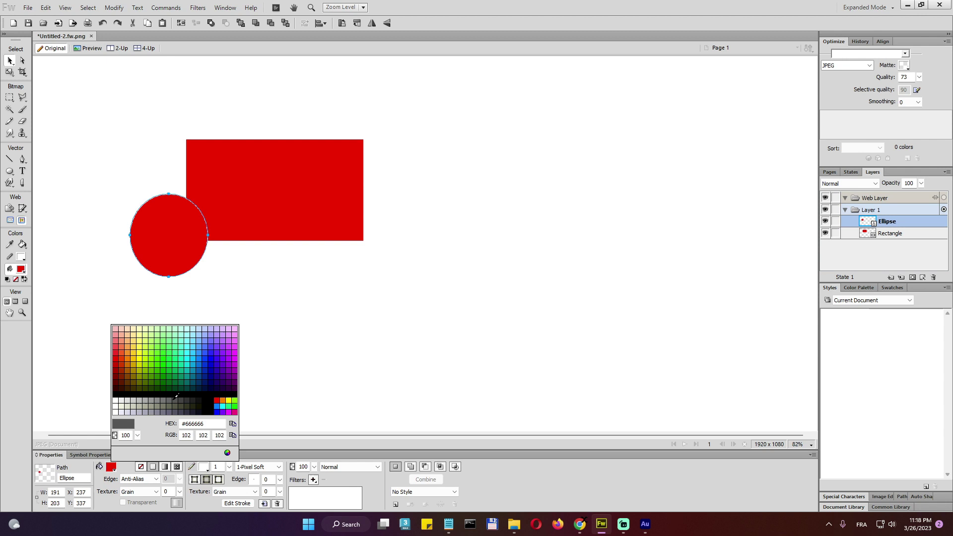
click(211, 376)
drag(162, 253, 256, 207)
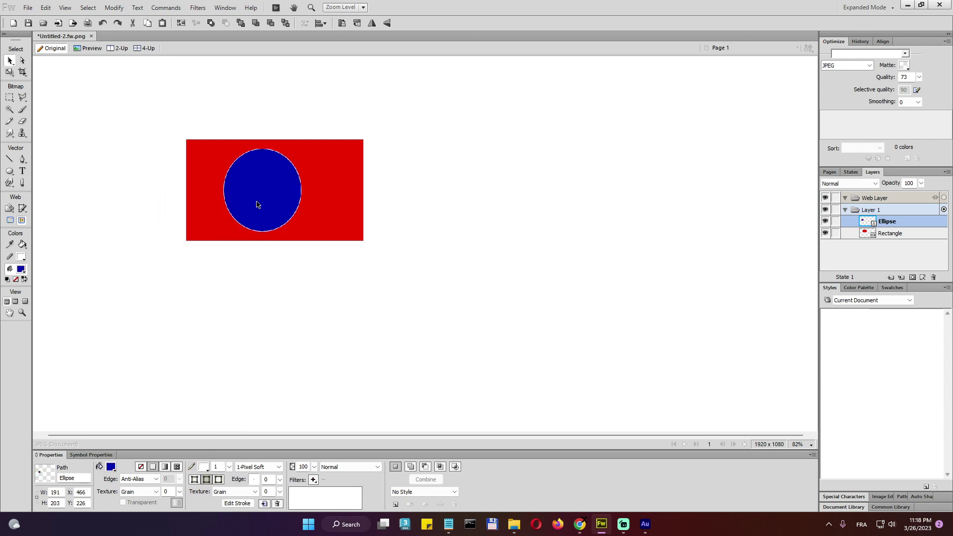
click(330, 261)
Move the Rectangle layer above the Ellipse layer in the Layers panel, then deselect.
click(891, 234)
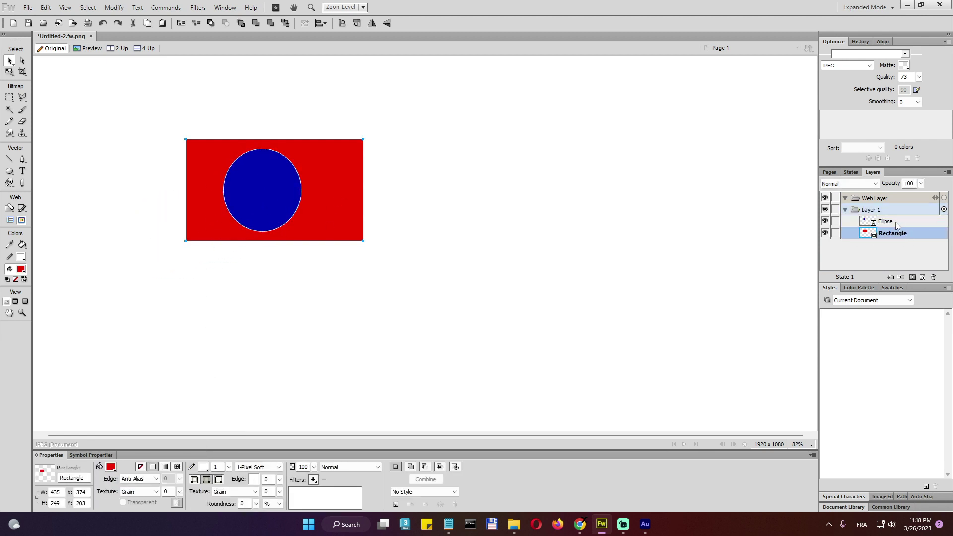
drag(891, 234, 896, 238)
click(672, 252)
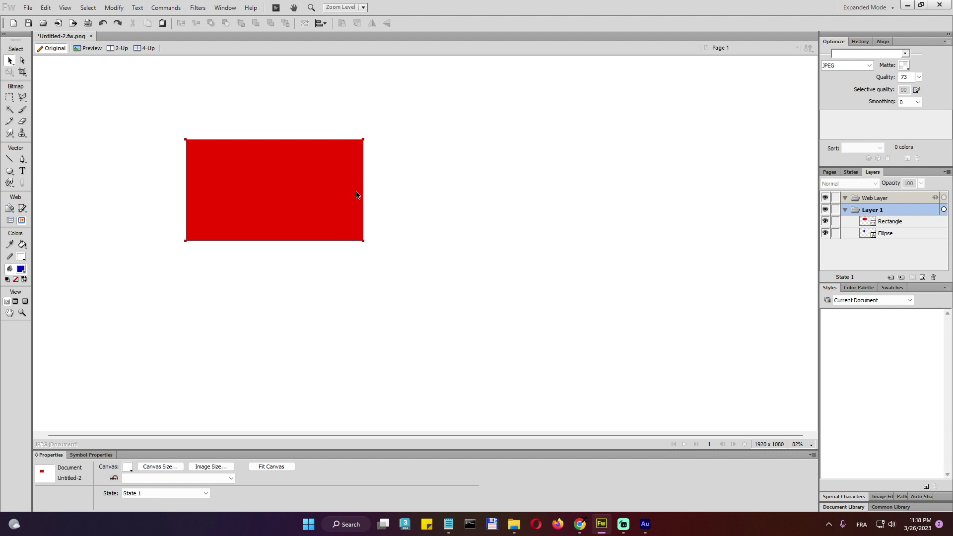
click(255, 179)
click(285, 283)
Use the Select Behind tool to pick the hidden blue circle and drag it right of the rectangle.
key(ctrl+a)
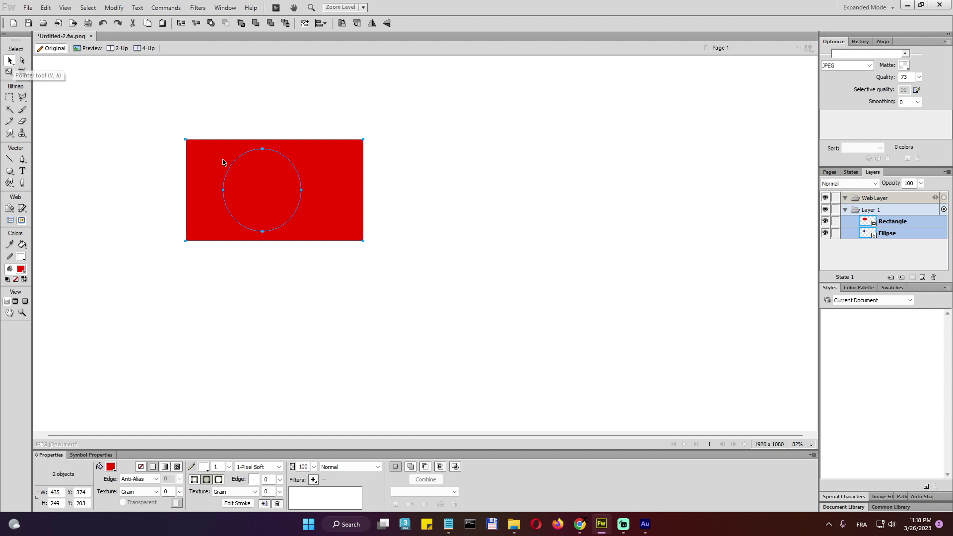
key(v)
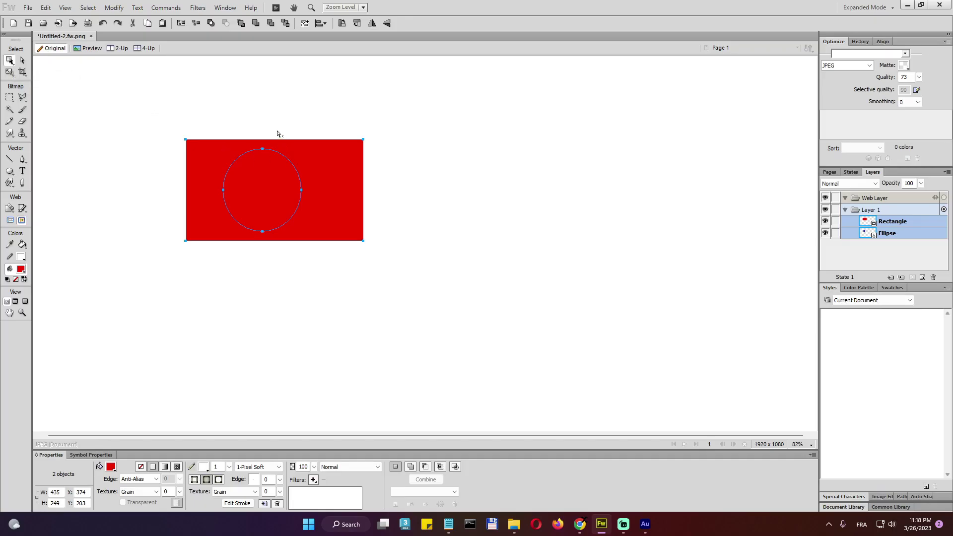
click(277, 134)
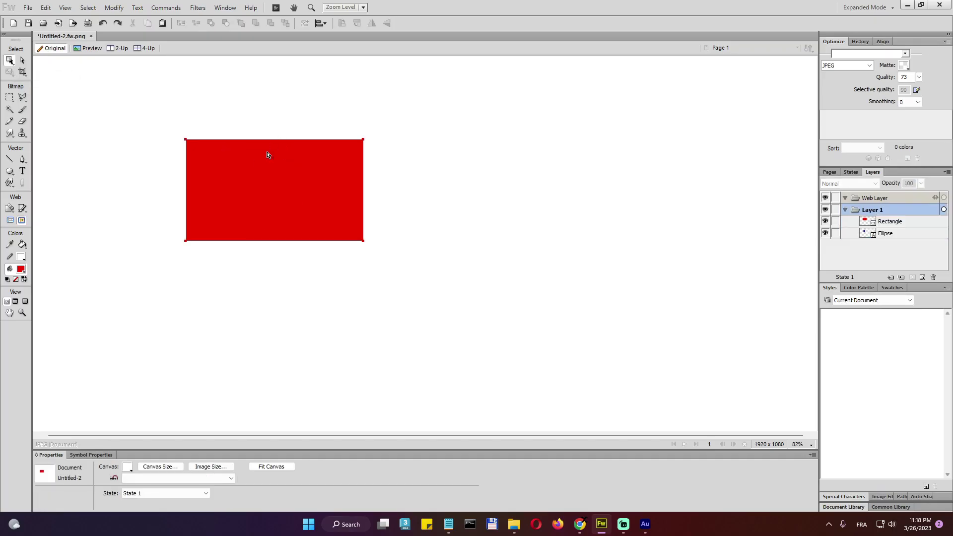
click(268, 159)
click(268, 157)
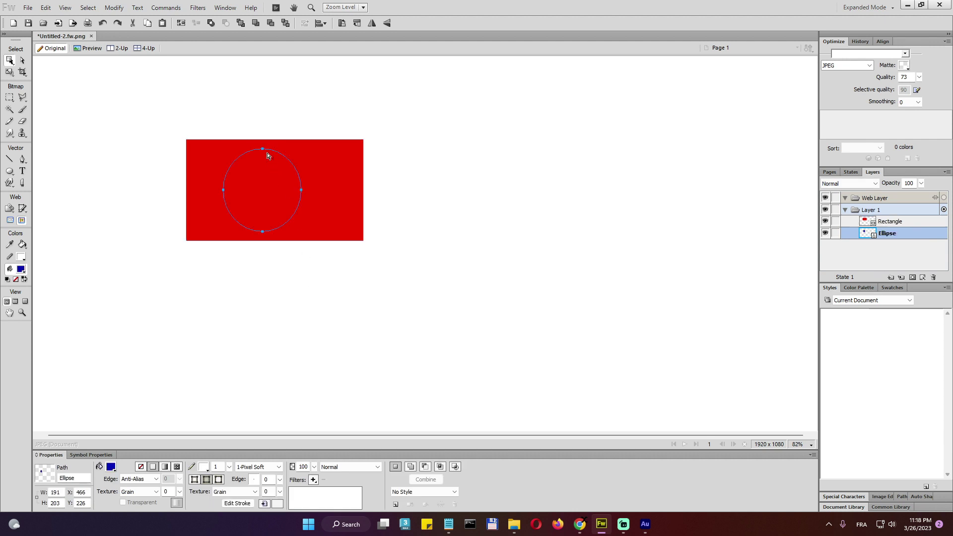
drag(267, 157, 266, 84)
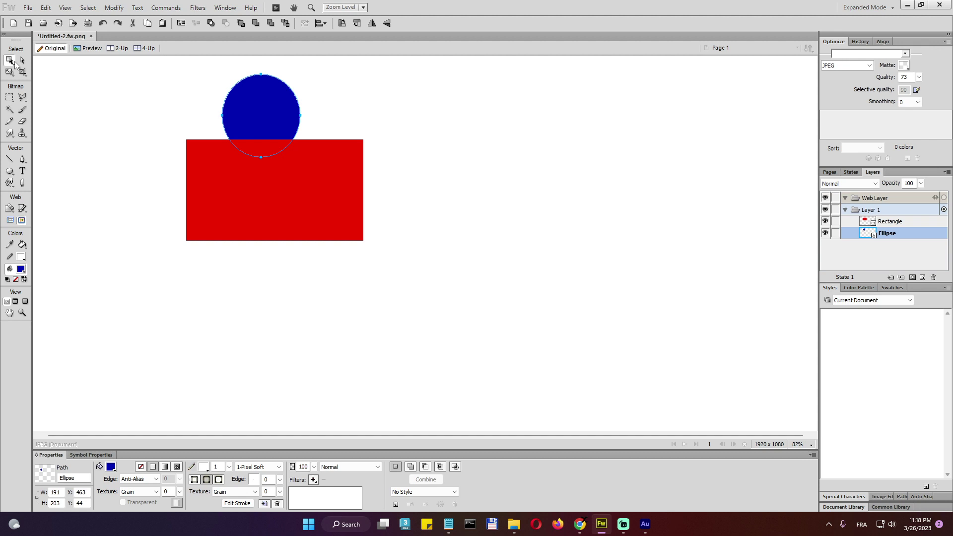
drag(268, 109, 529, 179)
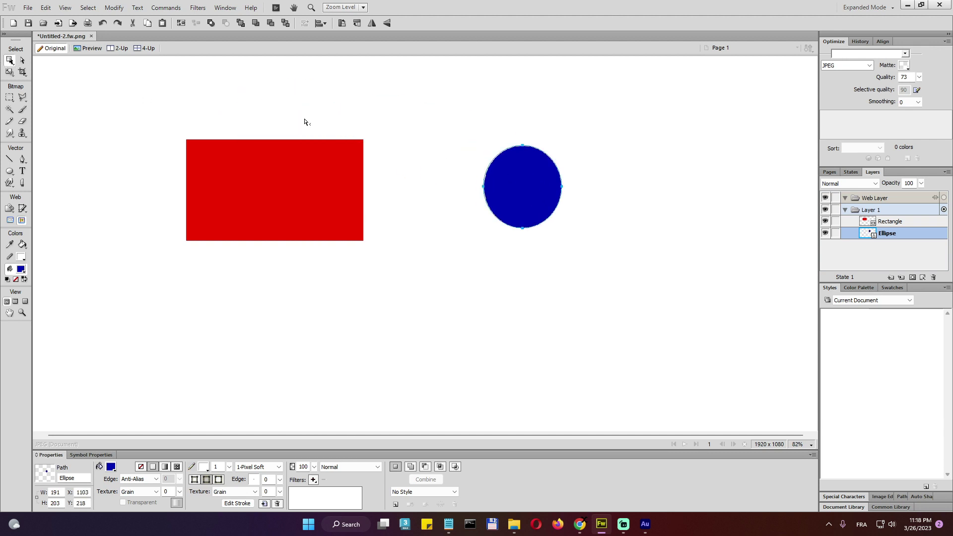
Drag the blue circle's left and bottom anchor points inward to form a crescent.
click(21, 60)
drag(484, 188, 510, 163)
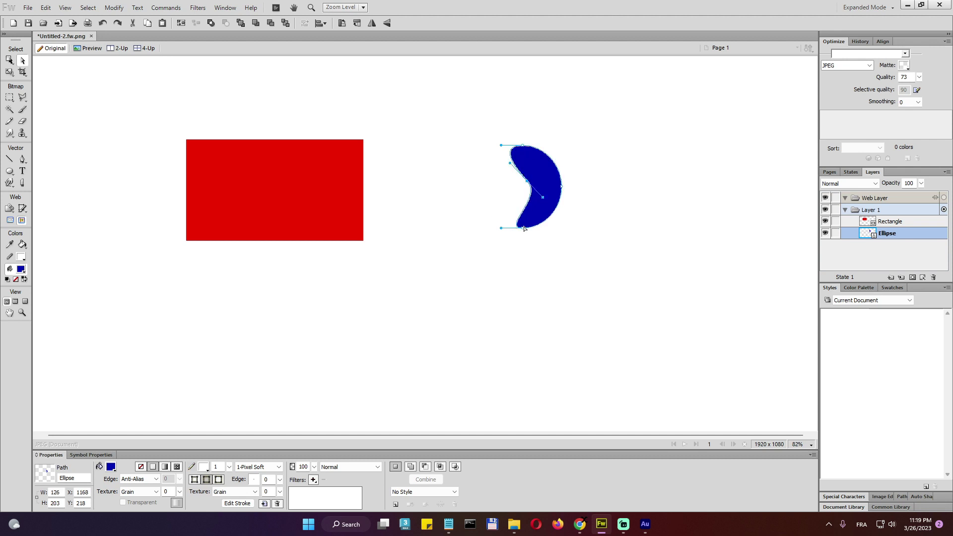
drag(522, 230, 510, 221)
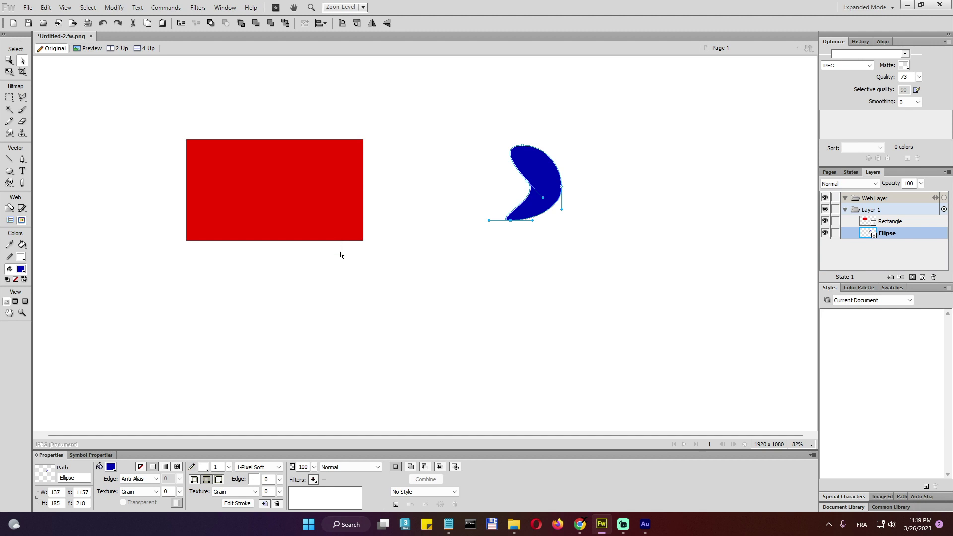
Shift the blue crescent slightly up and to the right.
click(23, 61)
click(208, 124)
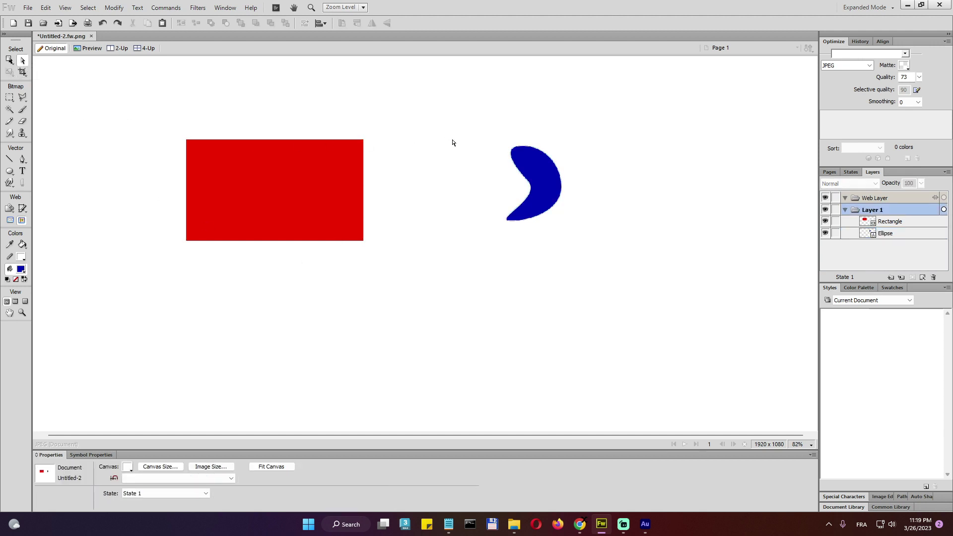
drag(540, 155, 569, 150)
click(328, 166)
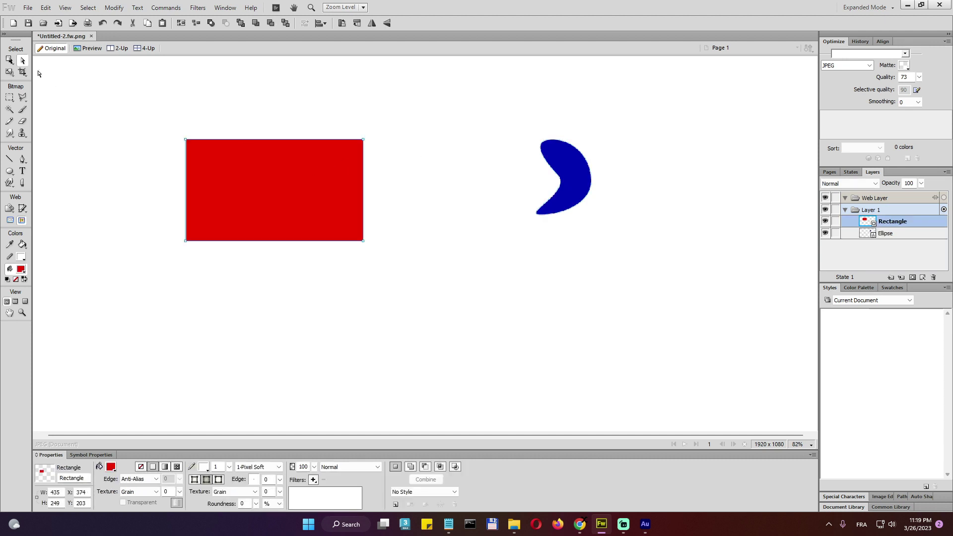
click(9, 74)
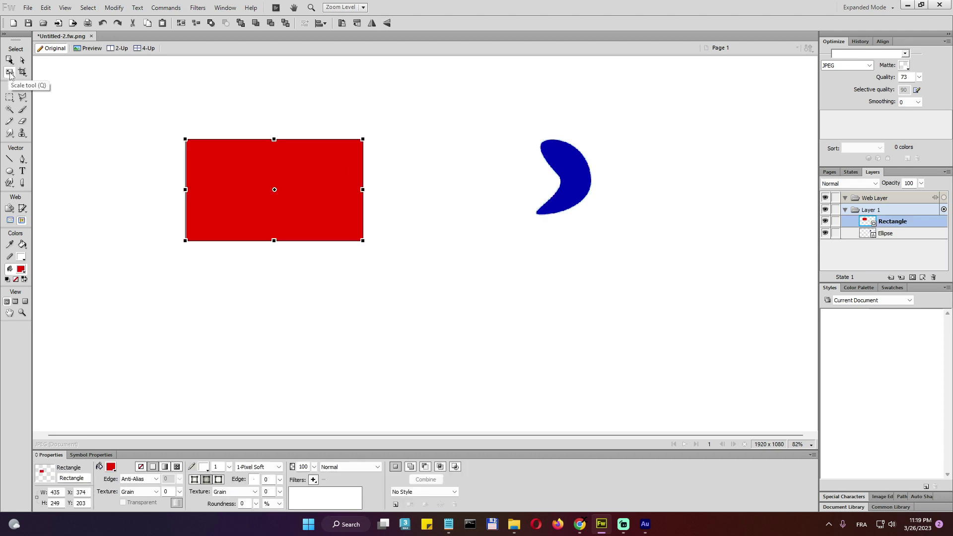
click(14, 77)
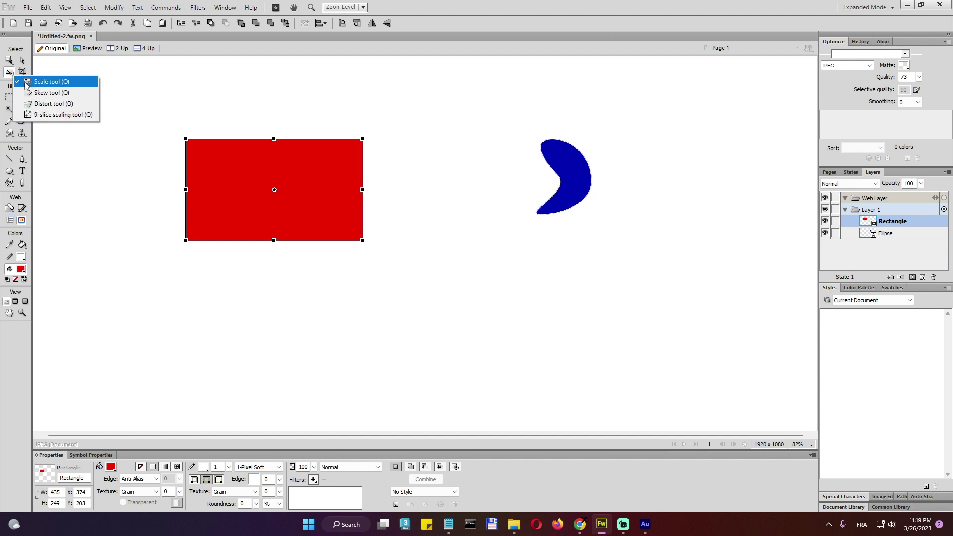
click(30, 82)
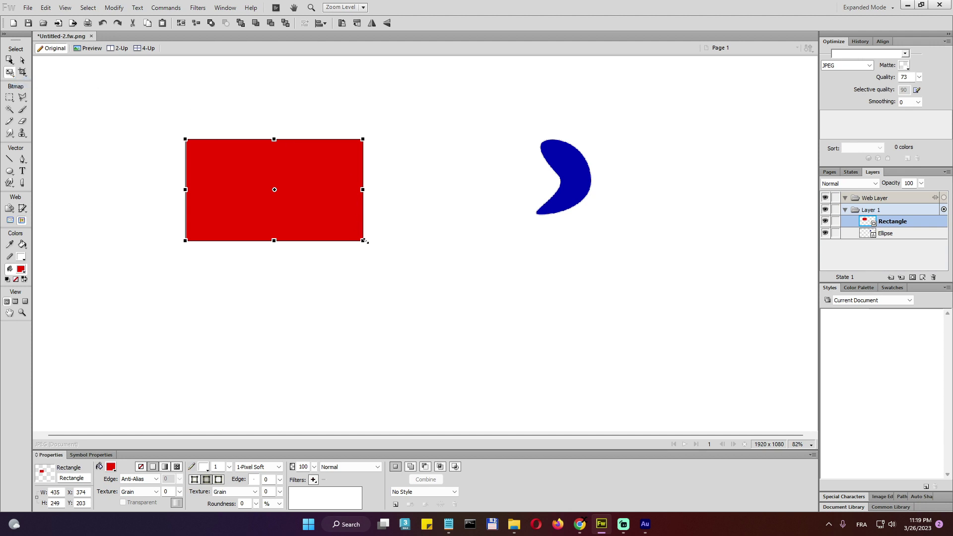
drag(363, 240, 328, 219)
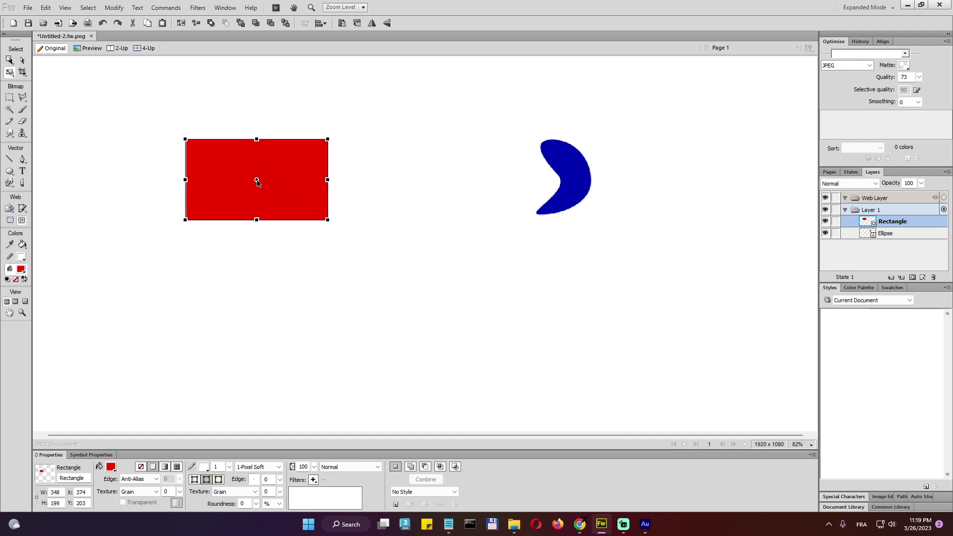
drag(256, 180, 257, 139)
drag(257, 220, 257, 164)
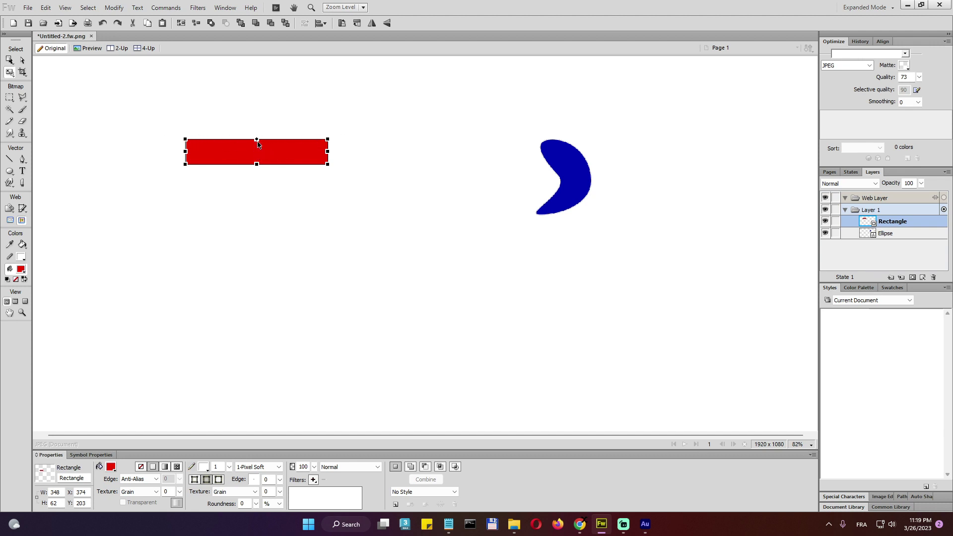
key(Escape)
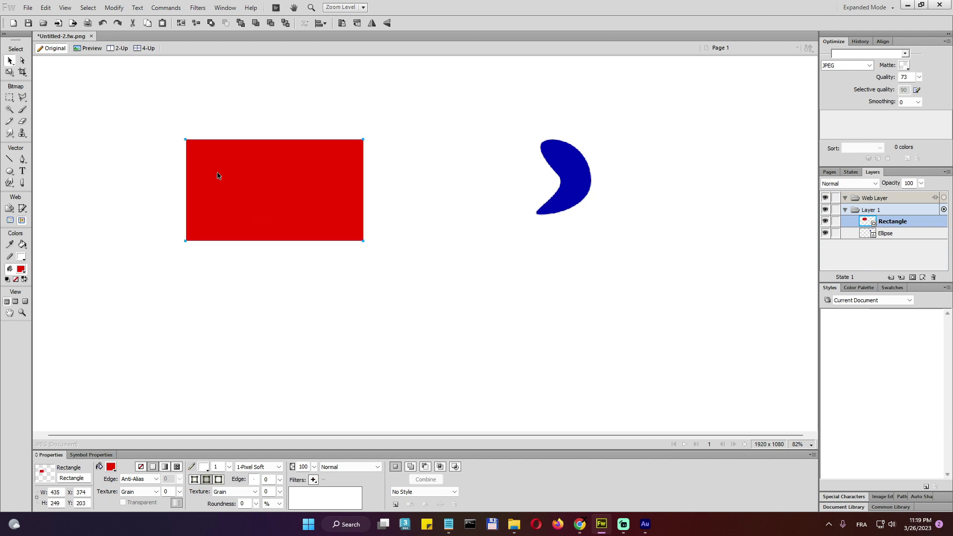
Trial-skew and rotate the red rectangle, cancel it with Esc, and reopen the transform modes.
click(8, 73)
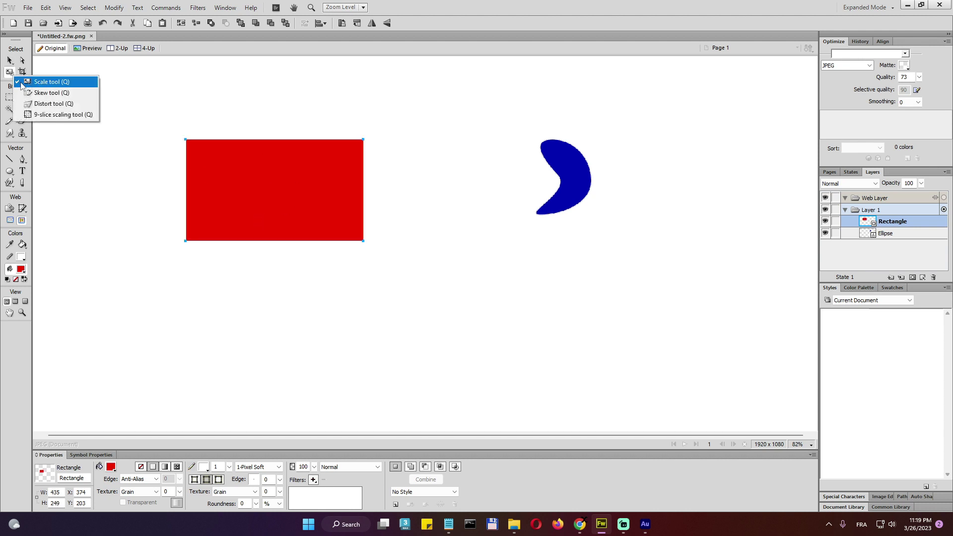
click(52, 93)
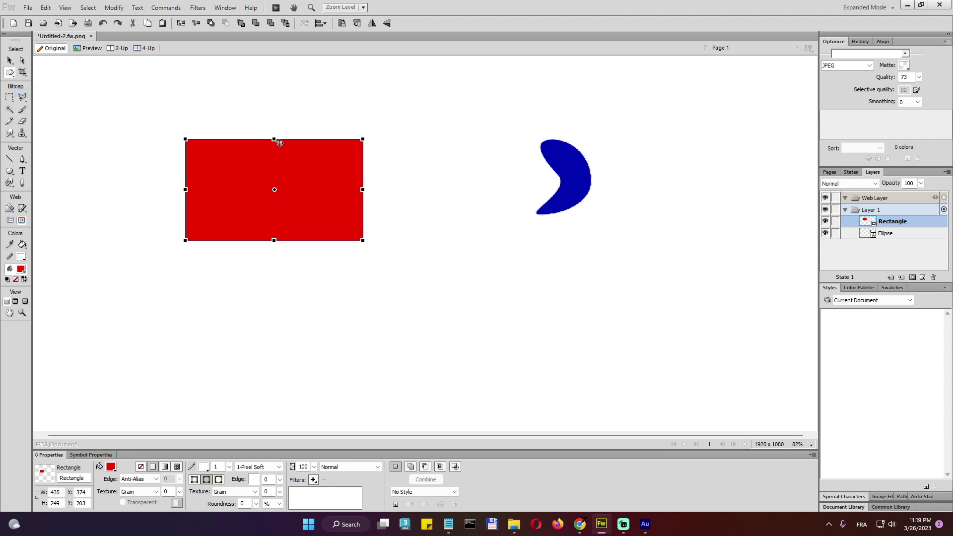
drag(274, 140, 248, 149)
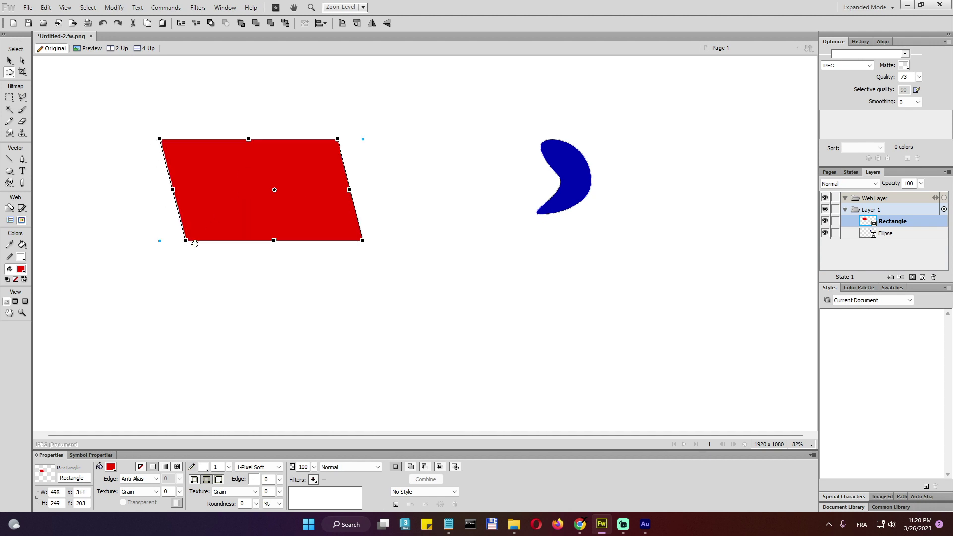
drag(194, 243, 291, 224)
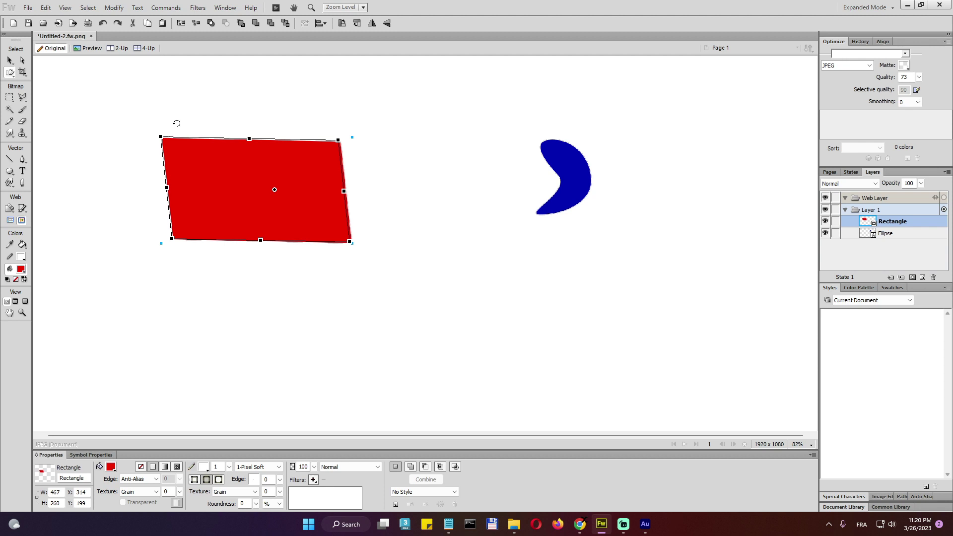
key(Escape)
click(9, 72)
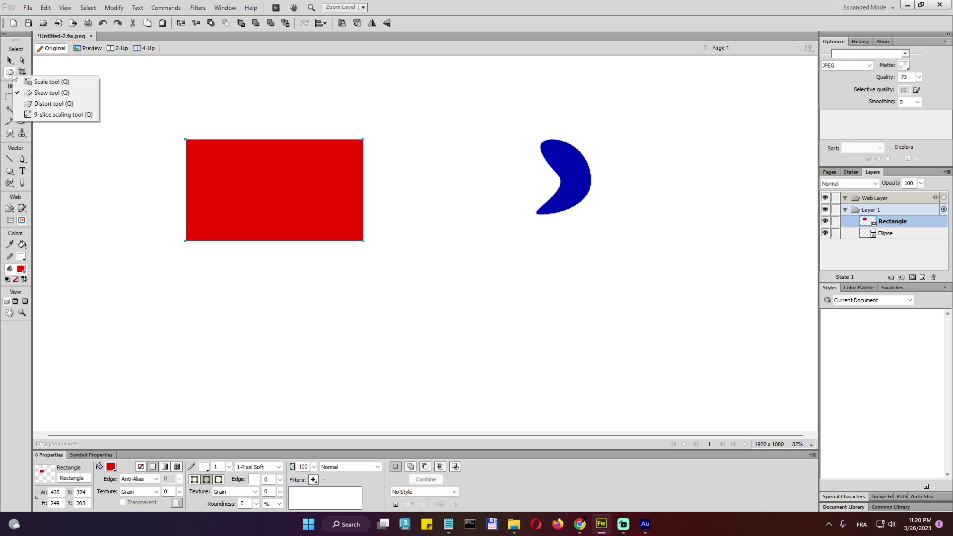
click(50, 104)
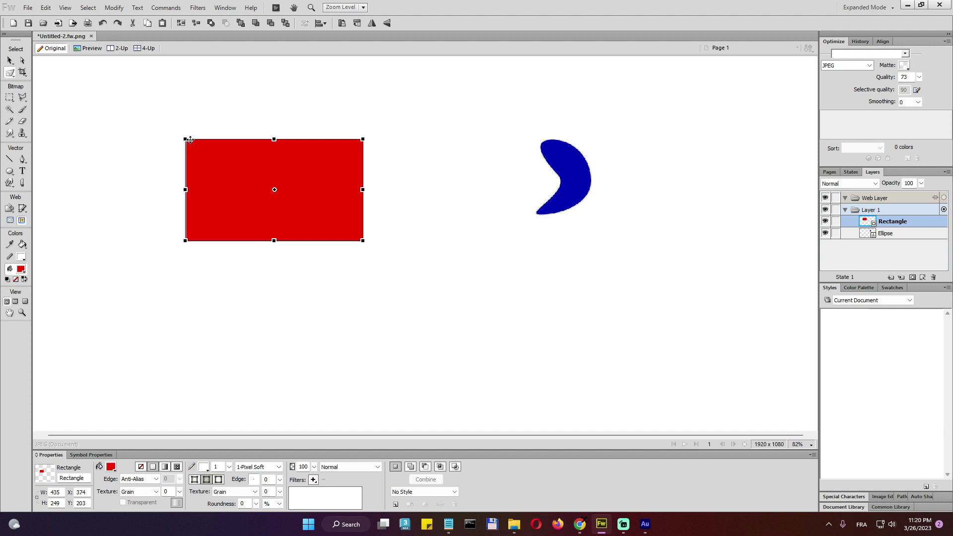
drag(186, 139, 228, 78)
drag(363, 139, 329, 166)
drag(362, 242, 307, 304)
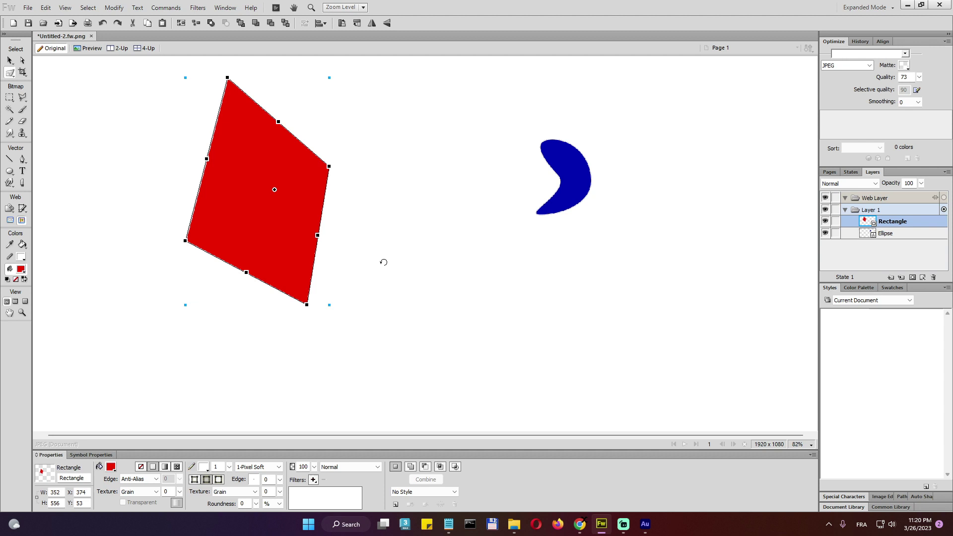
key(Escape)
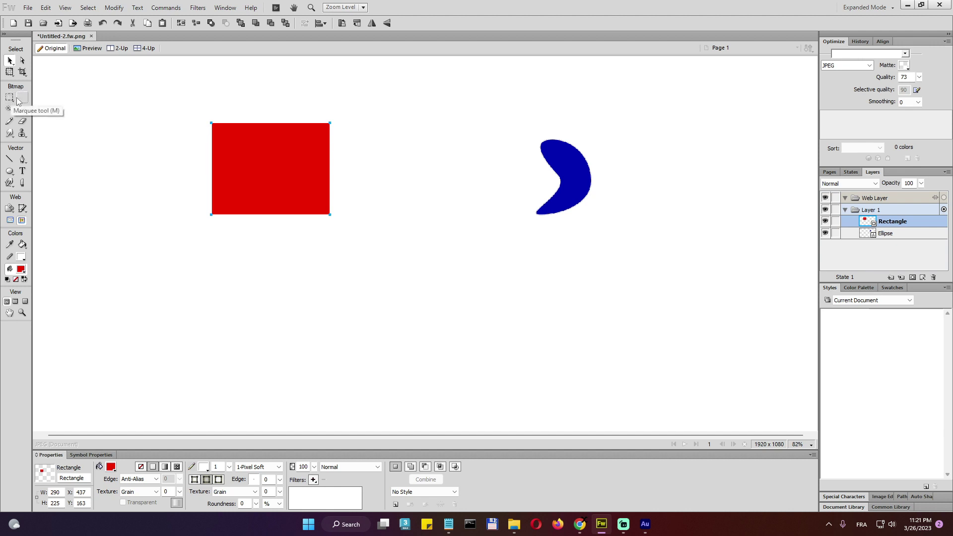
Select the red rectangle and apply Flatten Selection to turn it into a bitmap.
drag(156, 97, 373, 237)
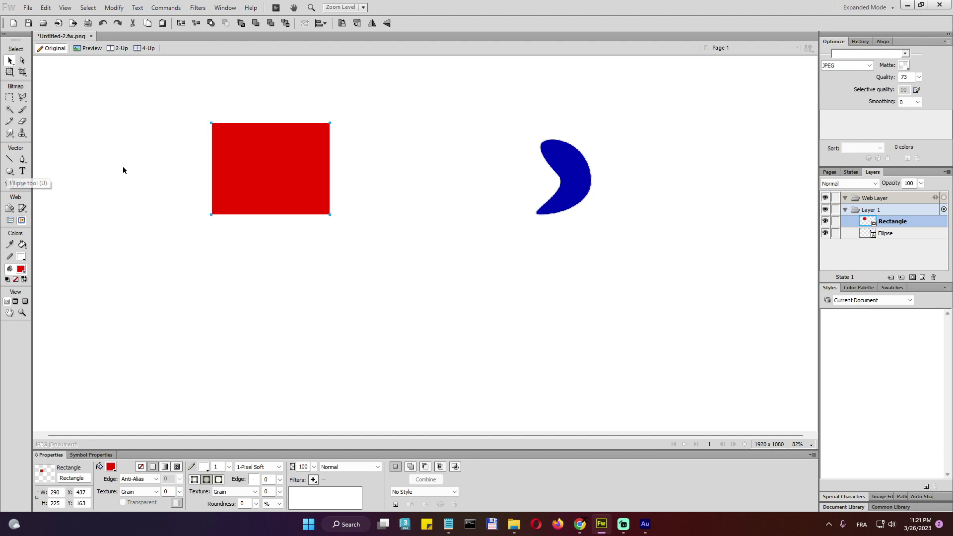
right_click(241, 155)
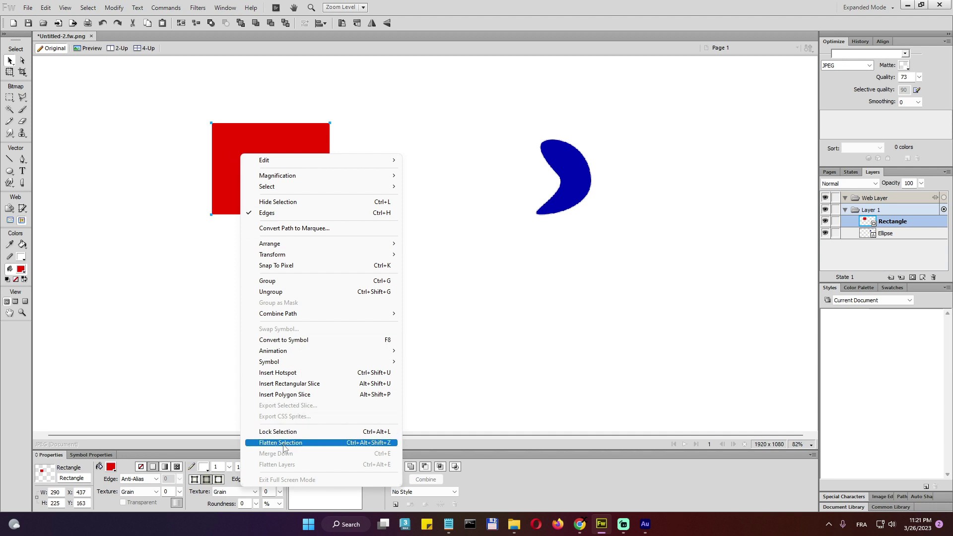
click(151, 283)
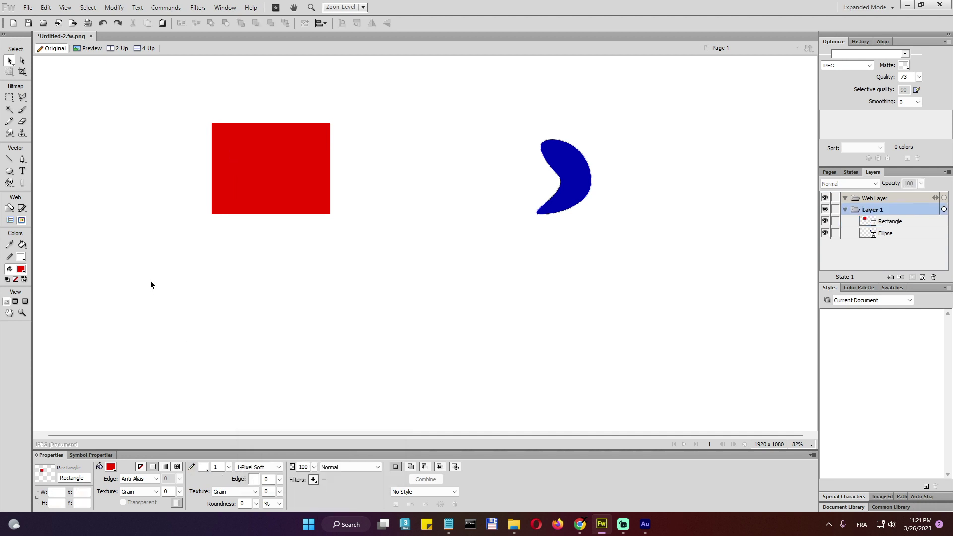
click(226, 177)
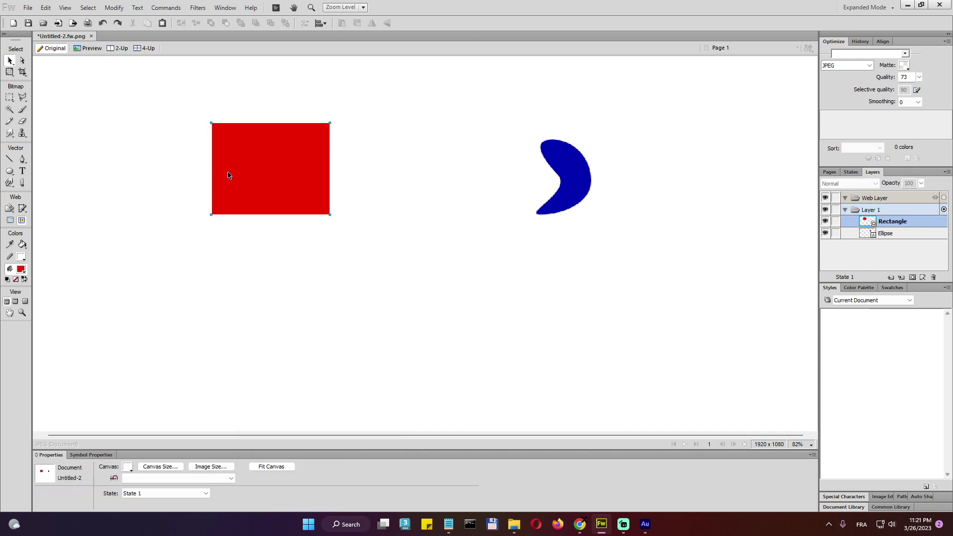
click(10, 97)
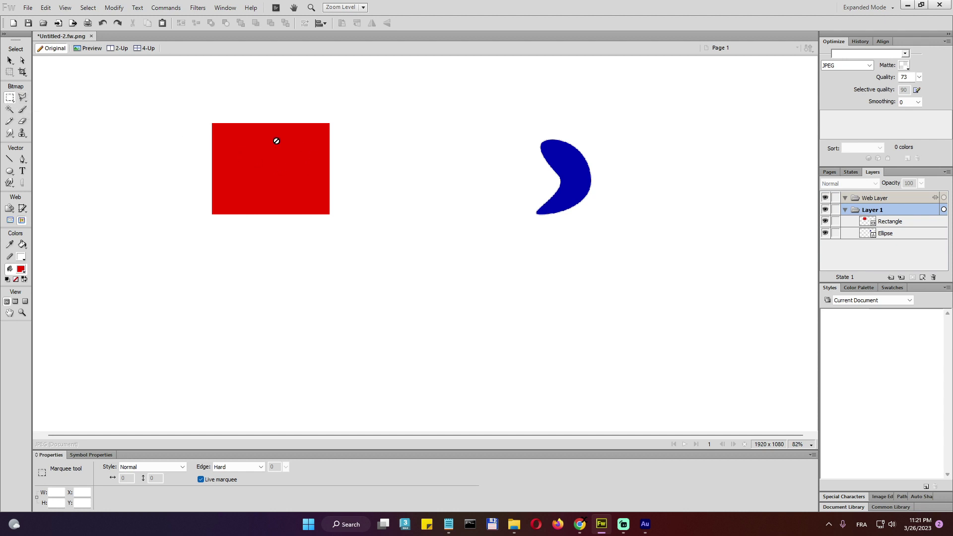
click(9, 60)
right_click(251, 155)
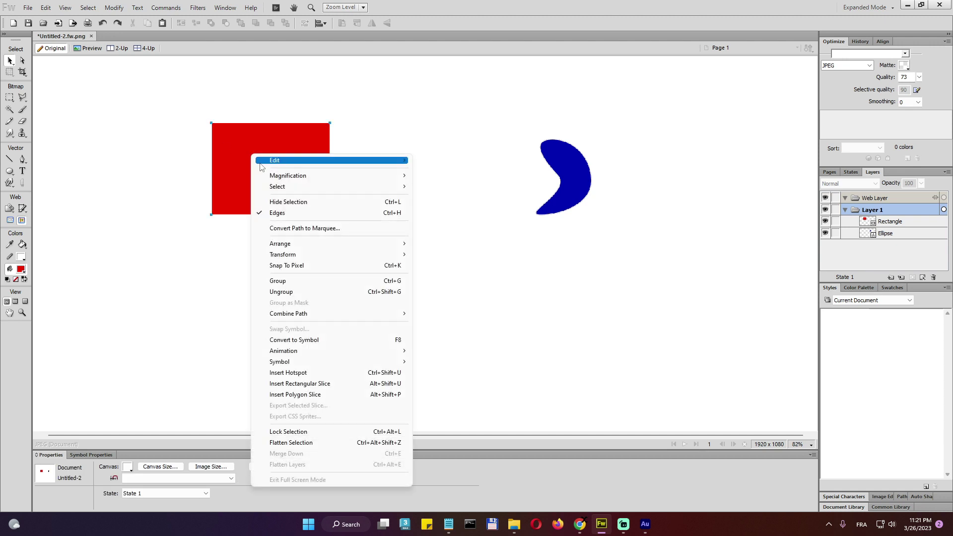
click(286, 443)
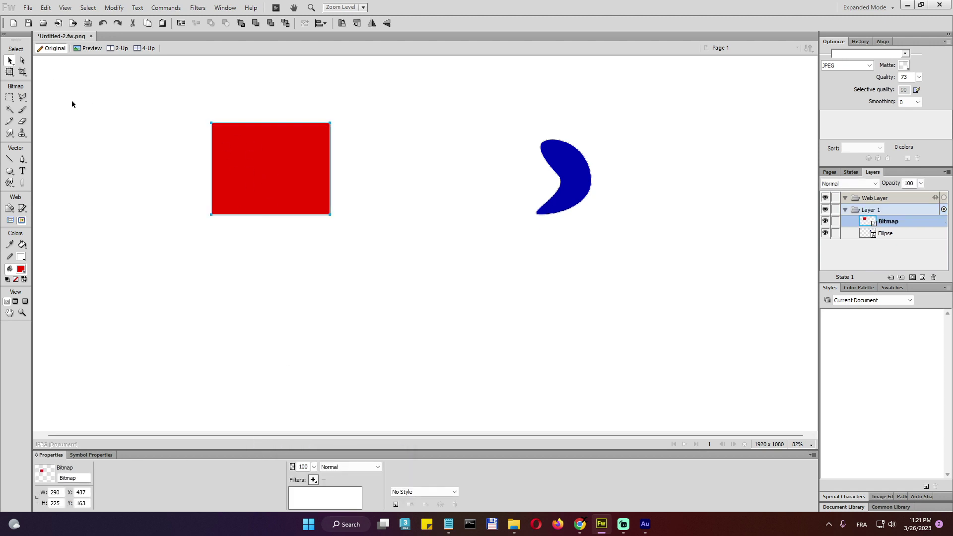
click(10, 97)
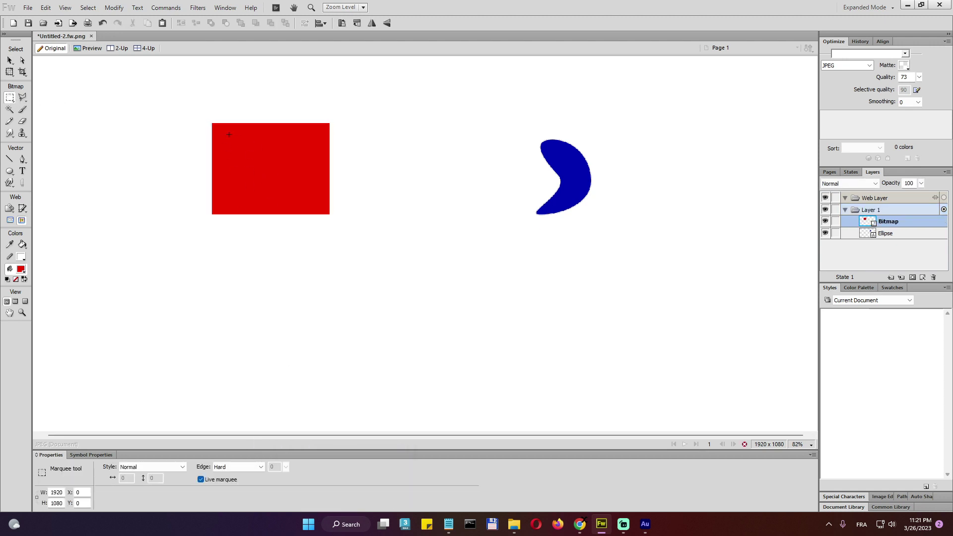
drag(228, 132, 287, 177)
key(Delete)
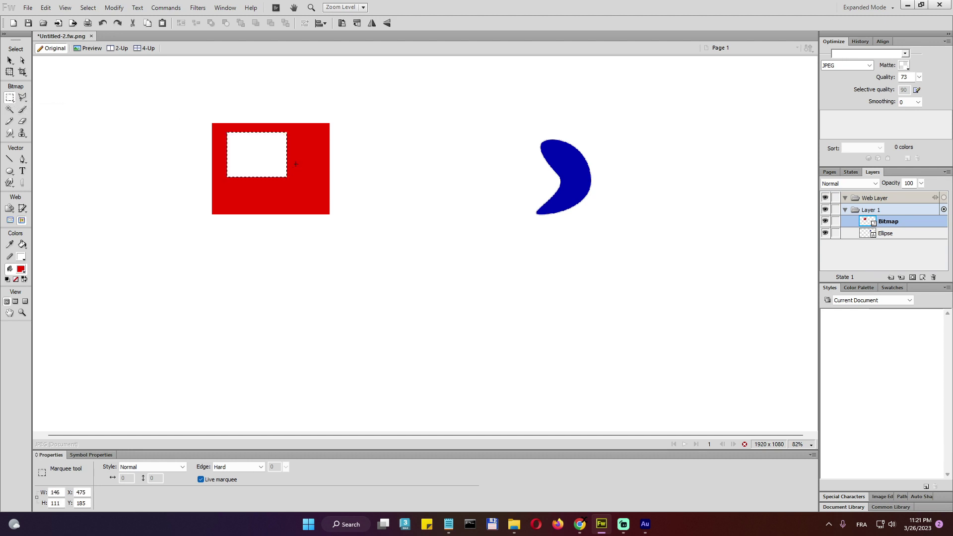
key(ctrl+d)
key(v)
drag(285, 208, 308, 205)
key(ctrl+z)
key(ctrl+z)
key(ctrl+z)
click(10, 97)
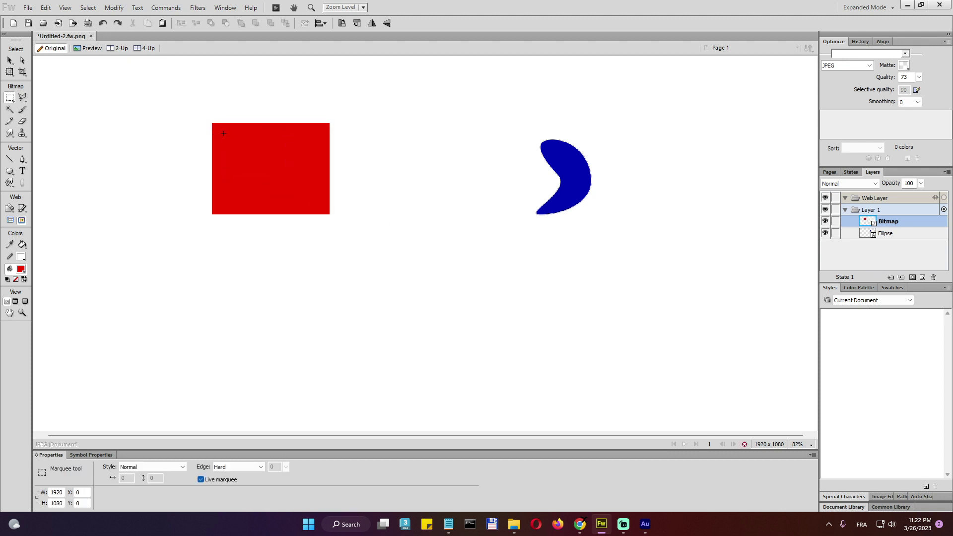
drag(222, 132, 281, 173)
right_click(276, 169)
mouse_move(284, 171)
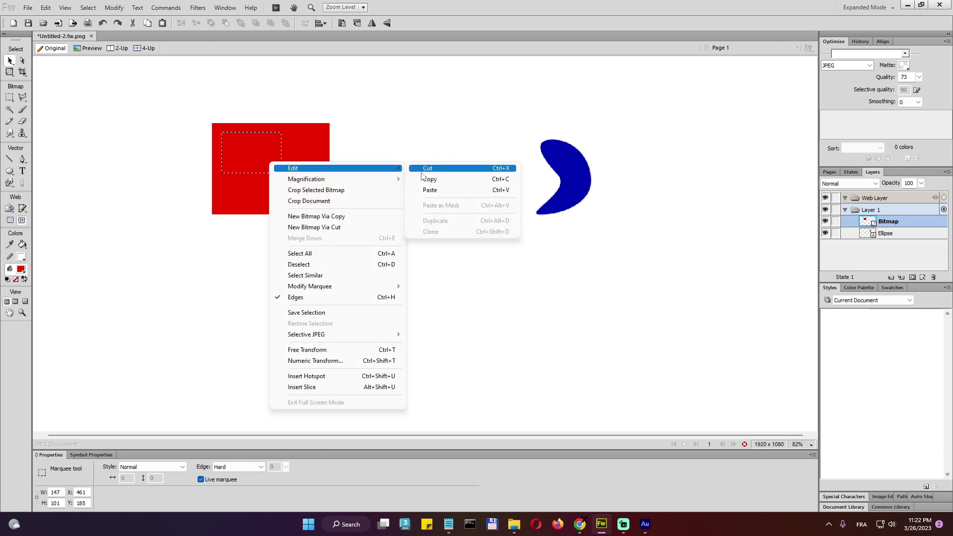
click(337, 191)
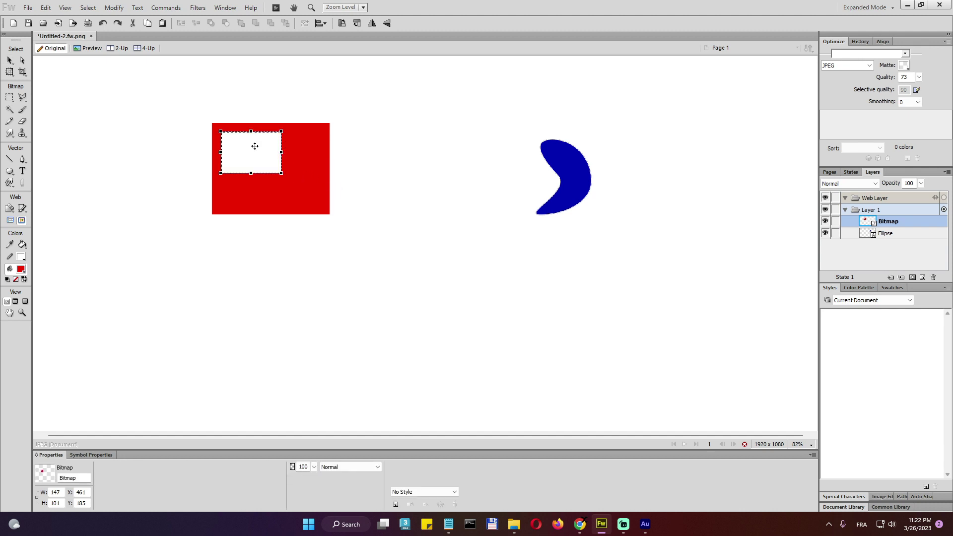
key(m)
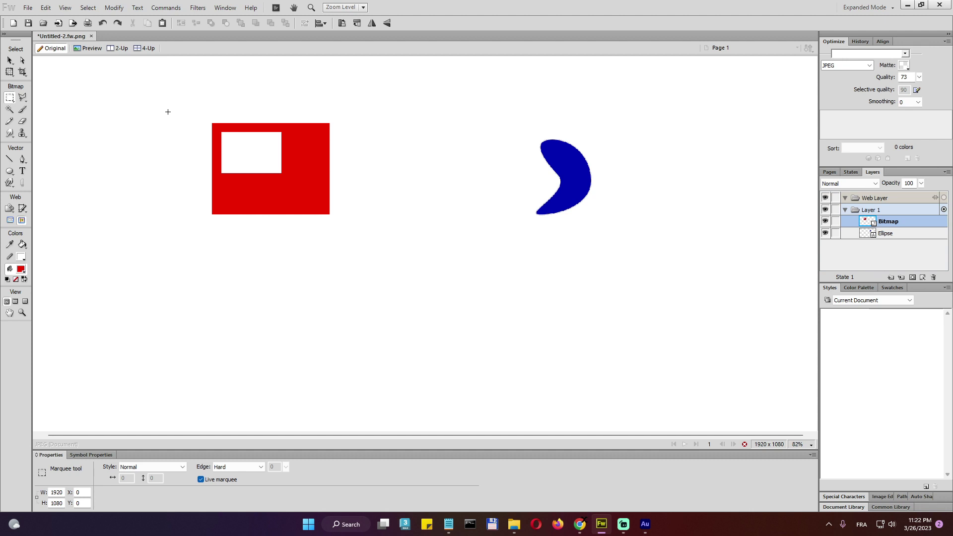
key(v)
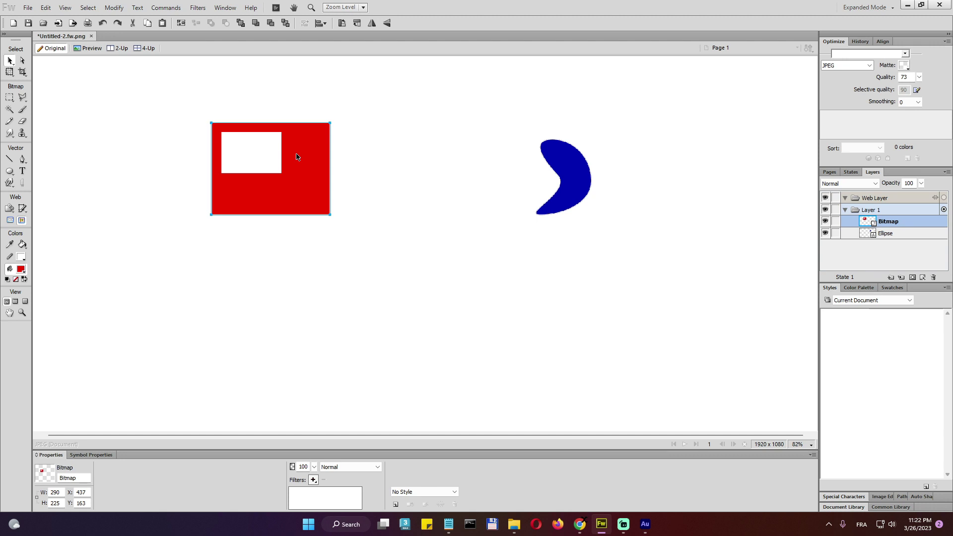
key(ctrl+z)
key(ctrl+z)
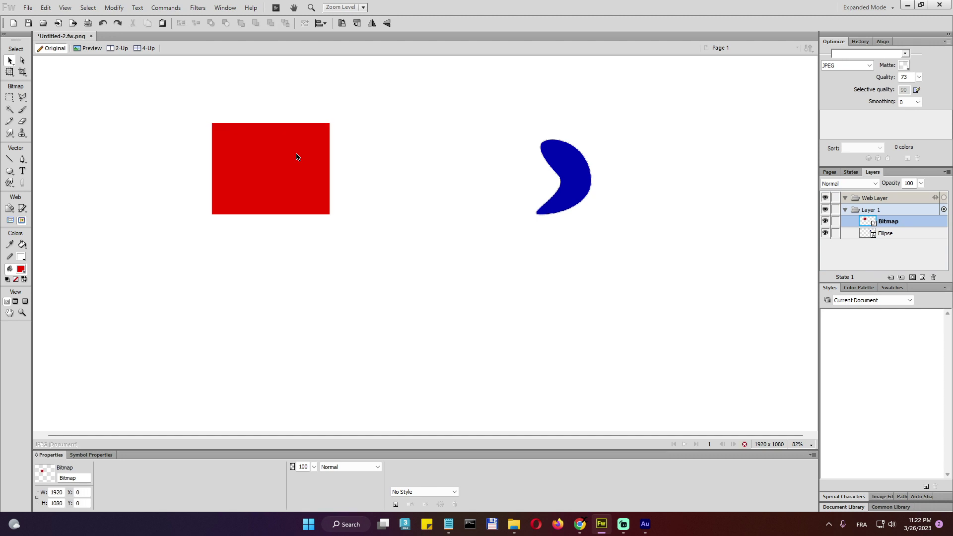
click(10, 97)
drag(241, 144, 296, 176)
key(Delete)
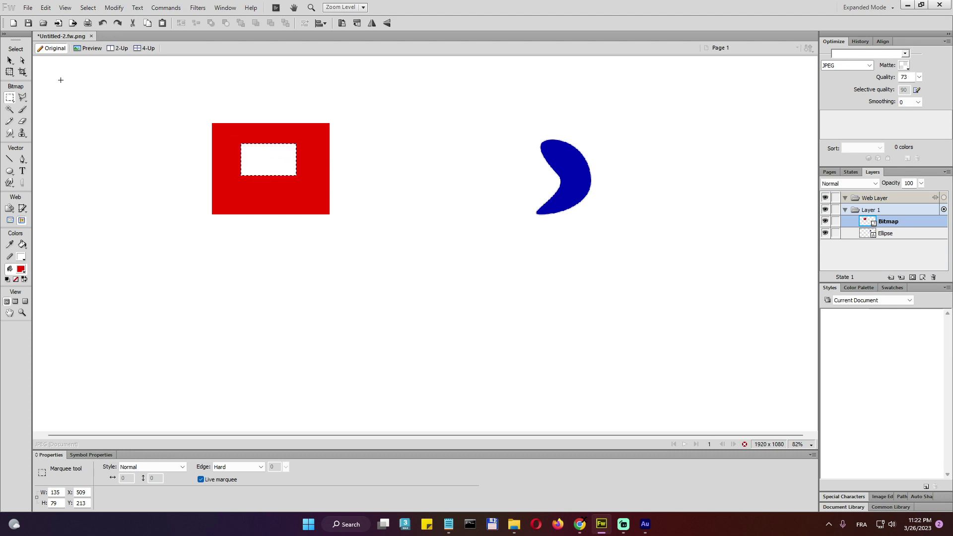
click(10, 60)
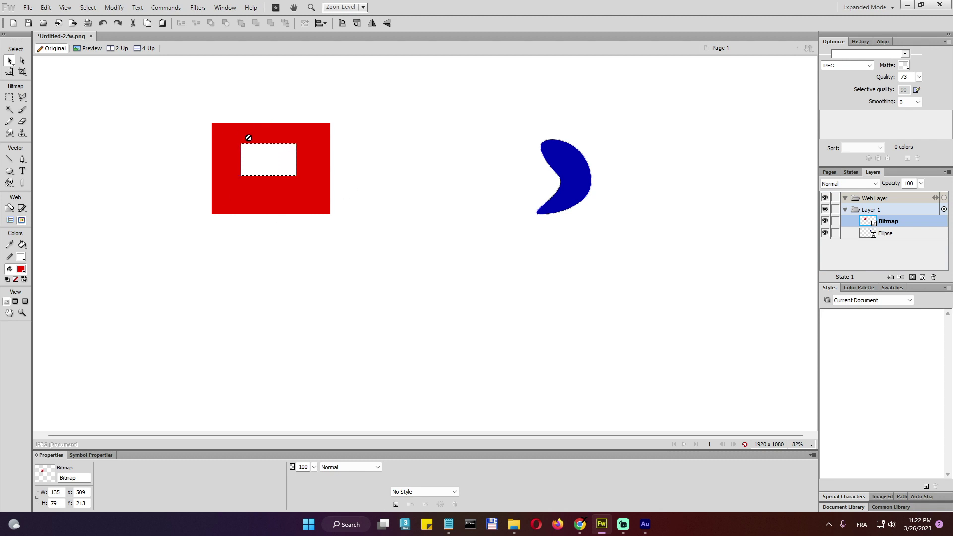
click(274, 185)
key(m)
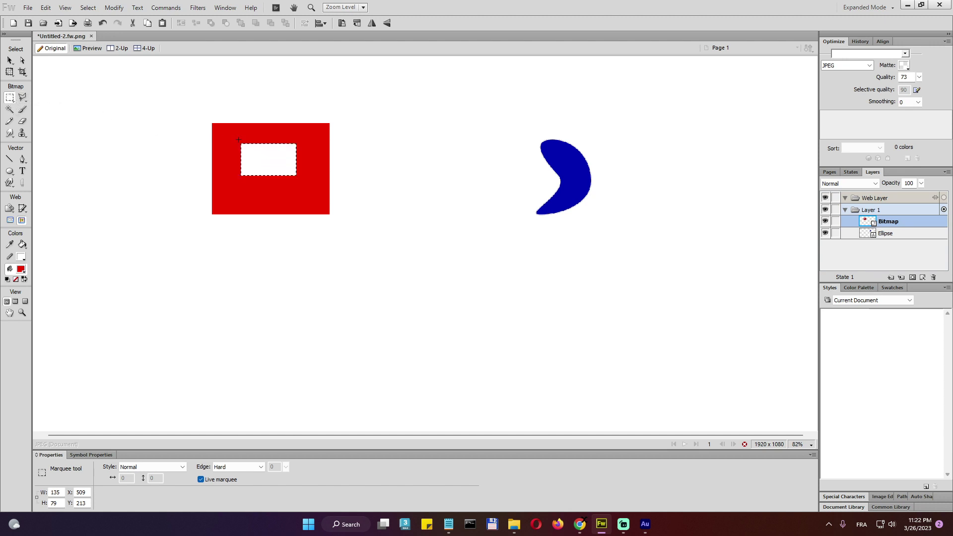
key(ctrl+z)
click(15, 60)
drag(242, 126, 234, 127)
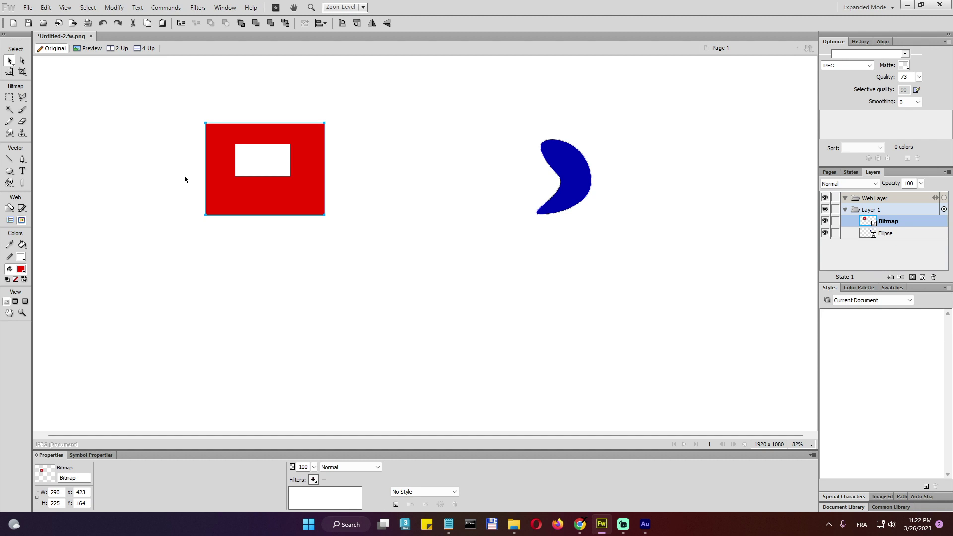
key(ctrl+z)
key(ctrl+z)
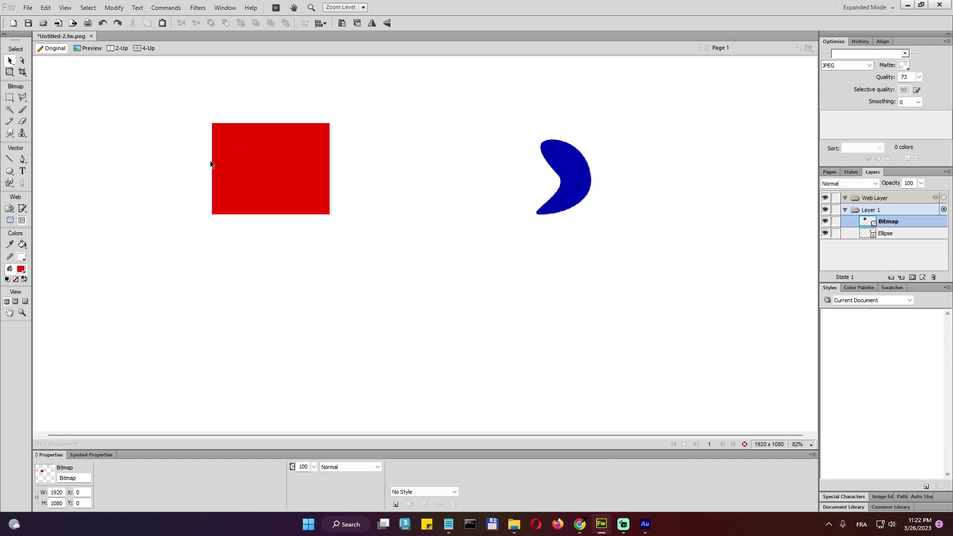
click(236, 143)
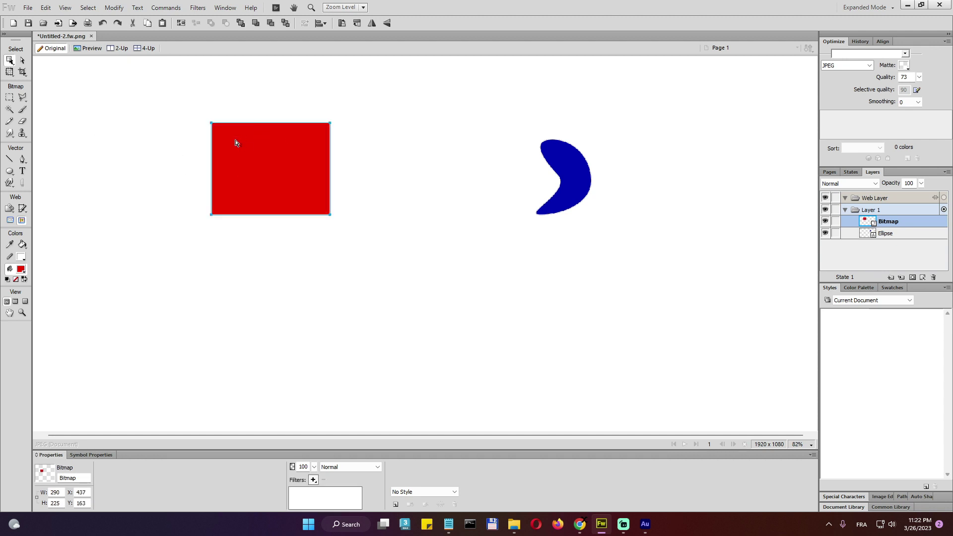
click(23, 98)
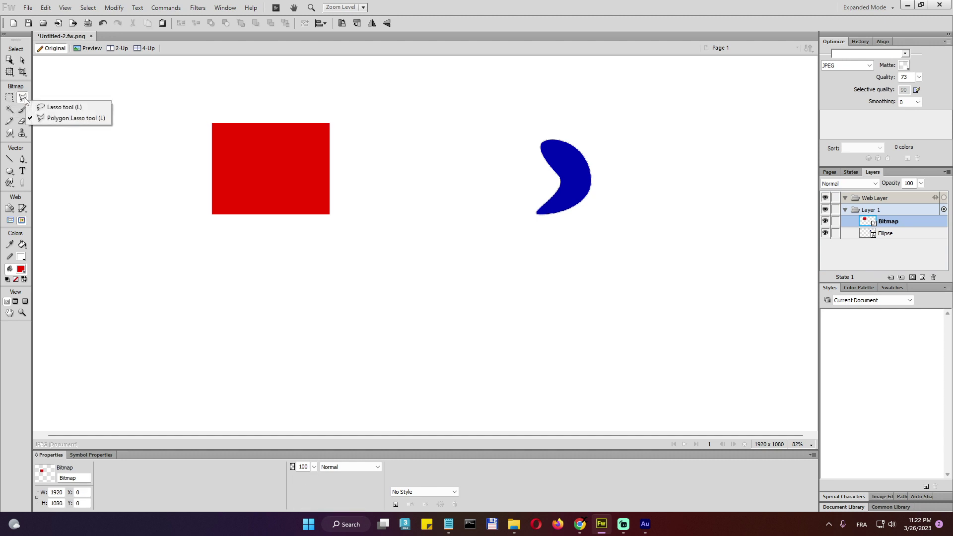
click(79, 119)
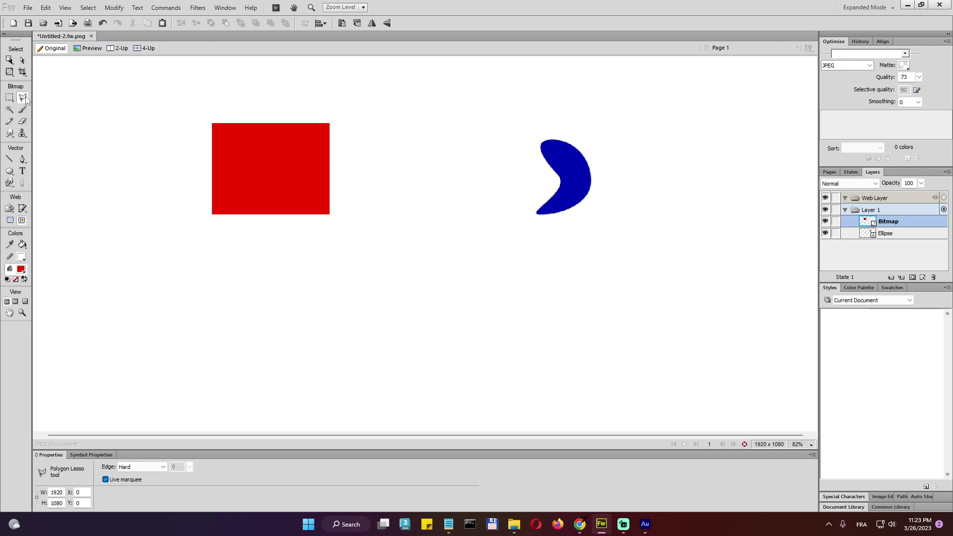
click(235, 141)
click(233, 164)
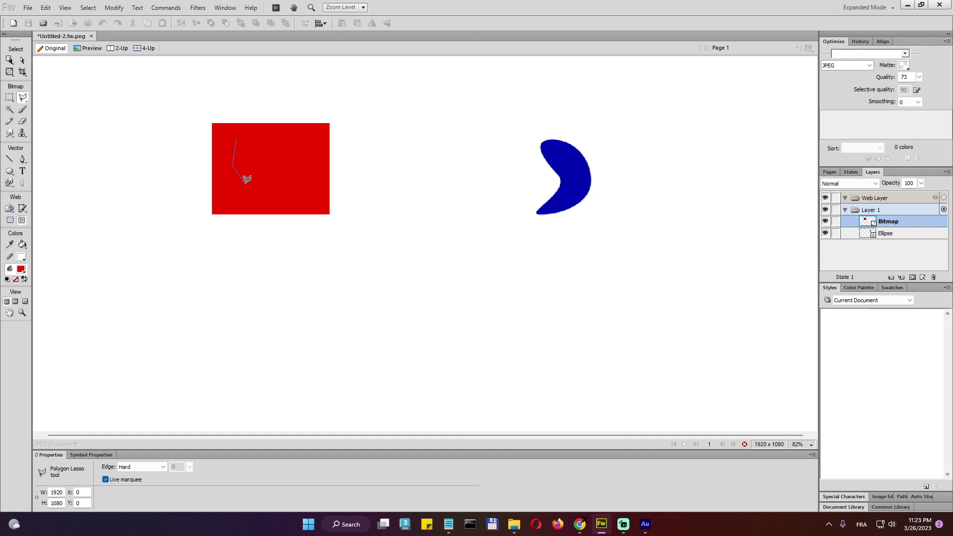
click(248, 184)
click(272, 188)
click(294, 172)
click(293, 159)
click(272, 143)
click(237, 141)
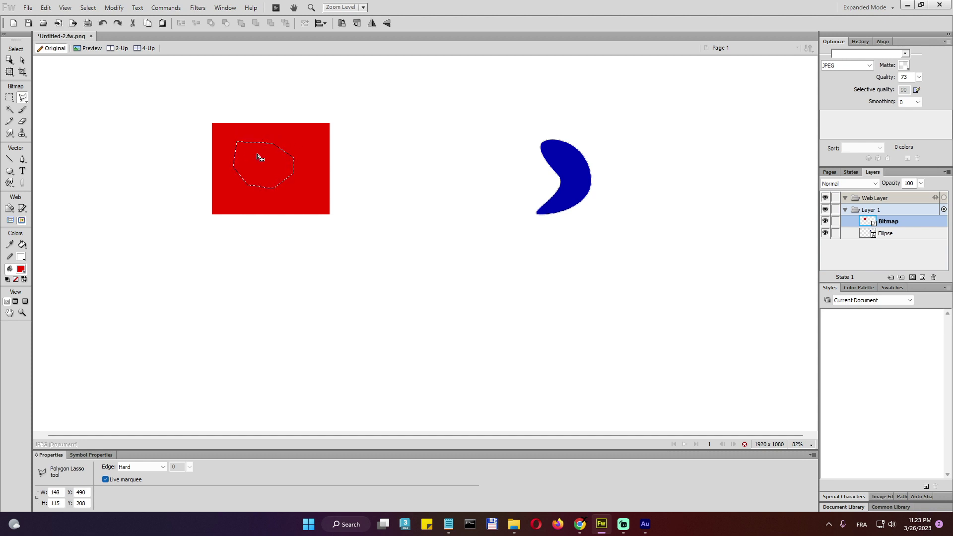
key(Delete)
key(v)
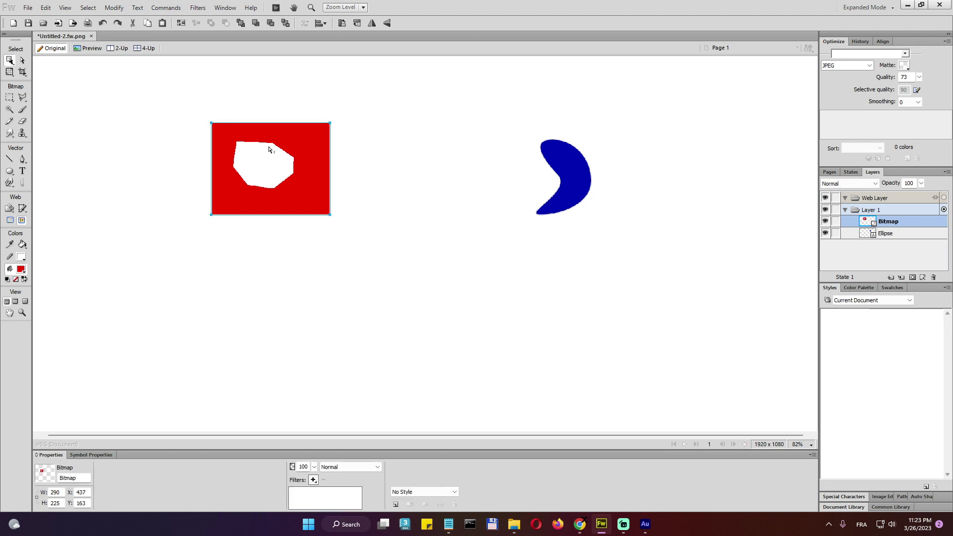
key(ctrl+z)
key(ctrl+z)
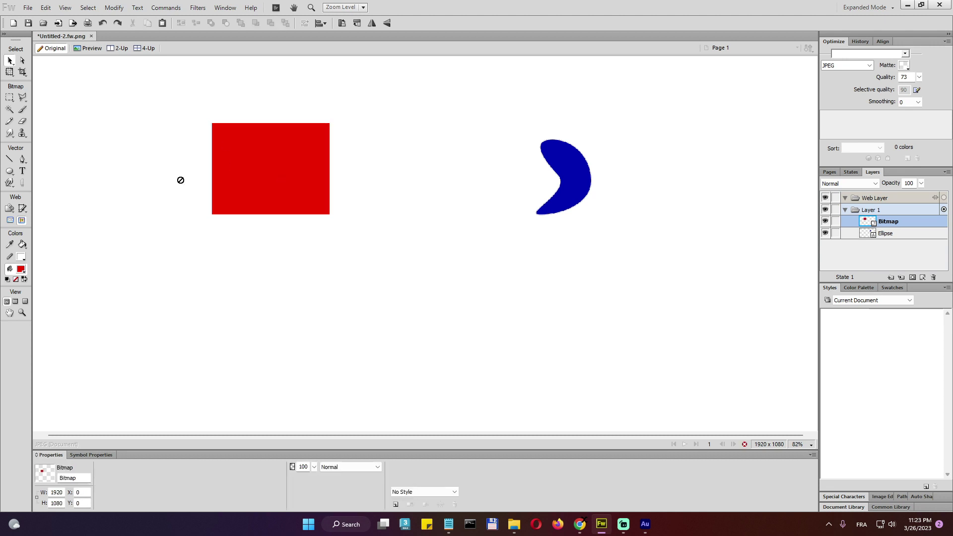
click(23, 97)
click(44, 105)
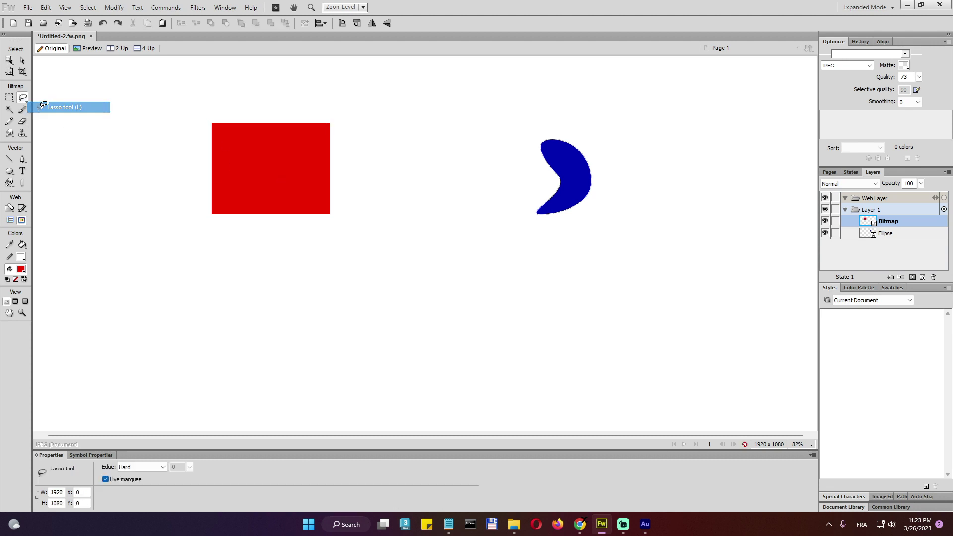
mouse_move(245, 144)
mouse_down()
mouse_move(238, 161)
mouse_move(272, 189)
mouse_move(293, 171)
mouse_move(278, 149)
mouse_move(248, 141)
mouse_up()
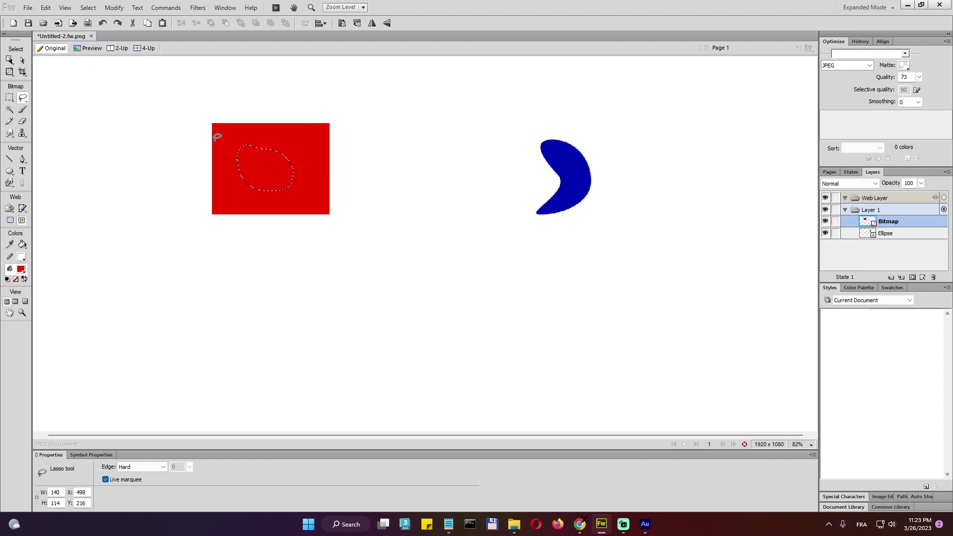
key(Delete)
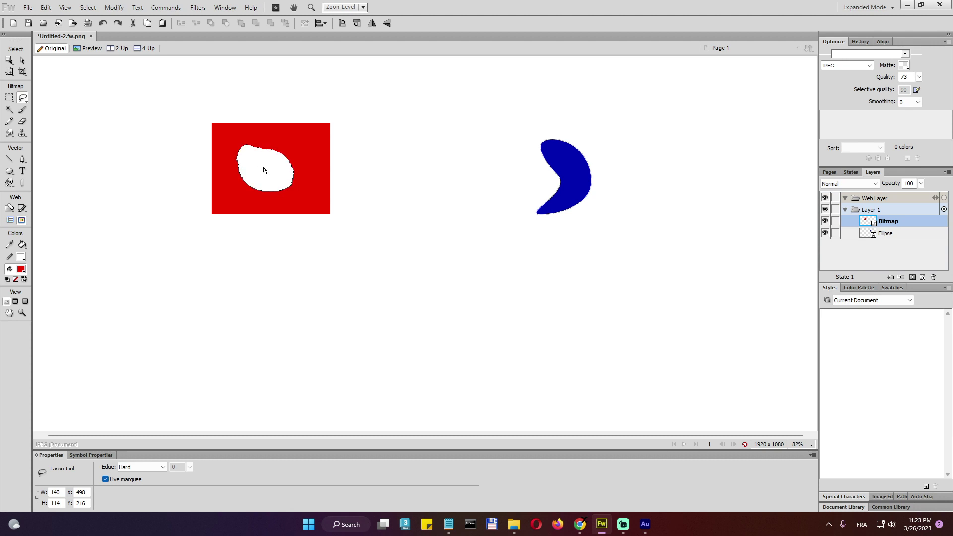
key(v)
key(ctrl+z)
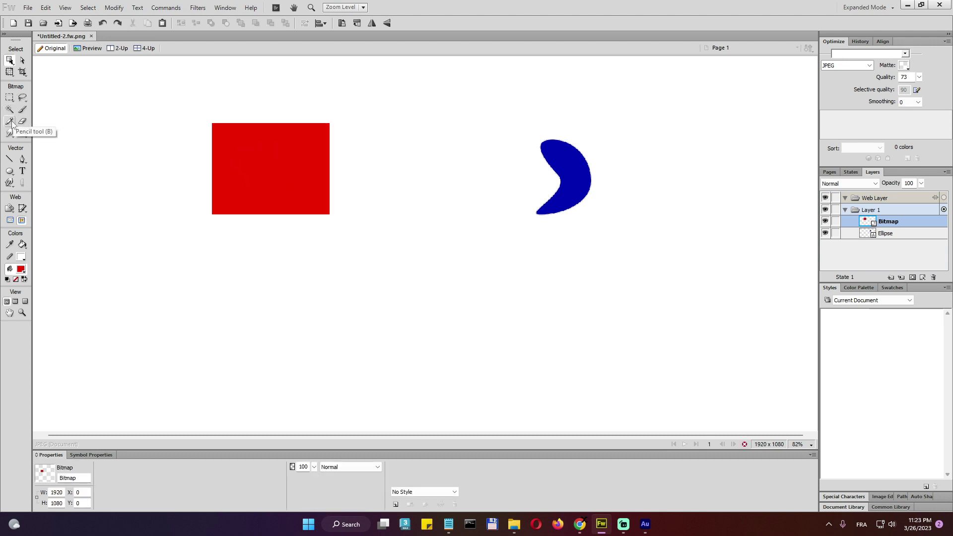
Draw a black freehand bean-shaped outline below-left of the rectangle with the Pencil.
click(10, 121)
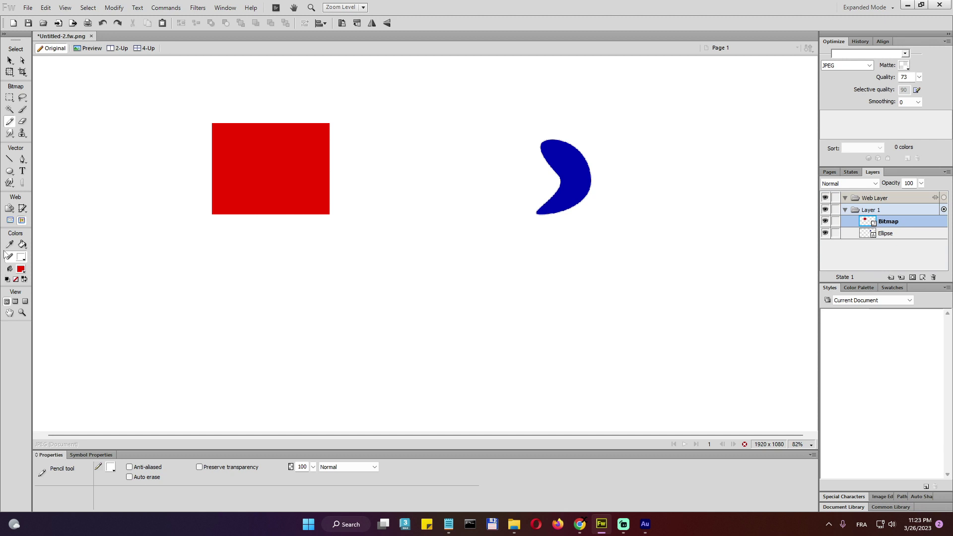
click(19, 258)
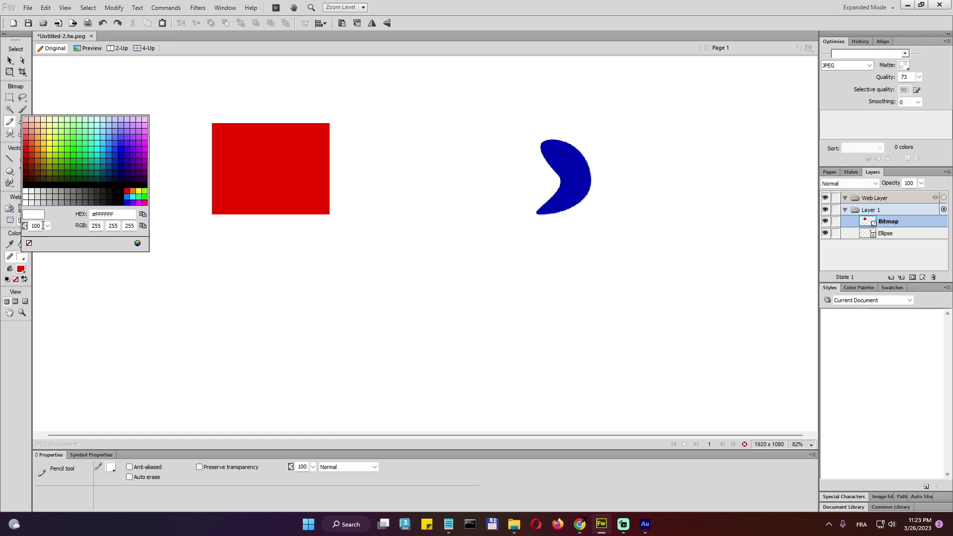
click(124, 187)
mouse_move(122, 234)
mouse_down()
mouse_move(116, 291)
mouse_move(143, 318)
mouse_move(186, 322)
mouse_move(193, 288)
mouse_move(166, 260)
mouse_move(168, 212)
mouse_move(134, 210)
mouse_move(120, 237)
mouse_up()
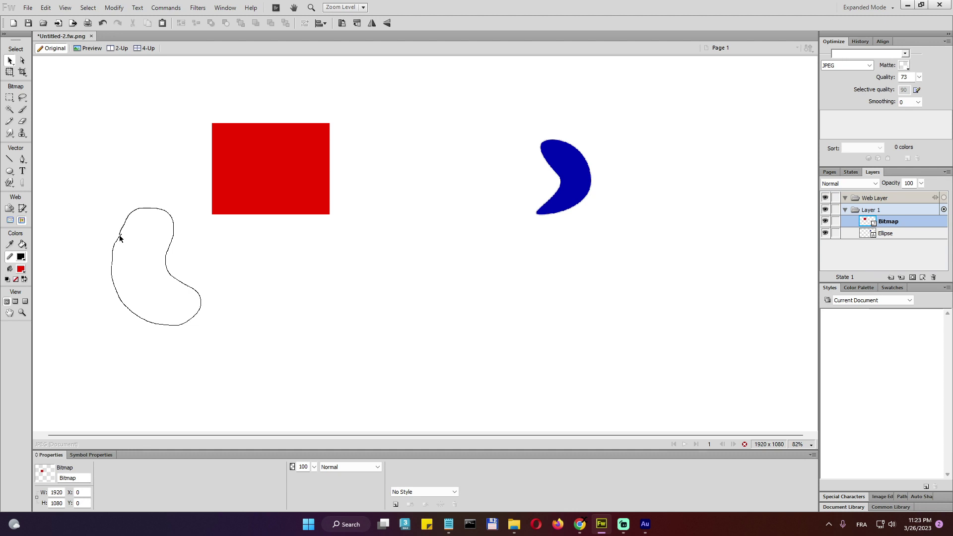
key(ctrl+1)
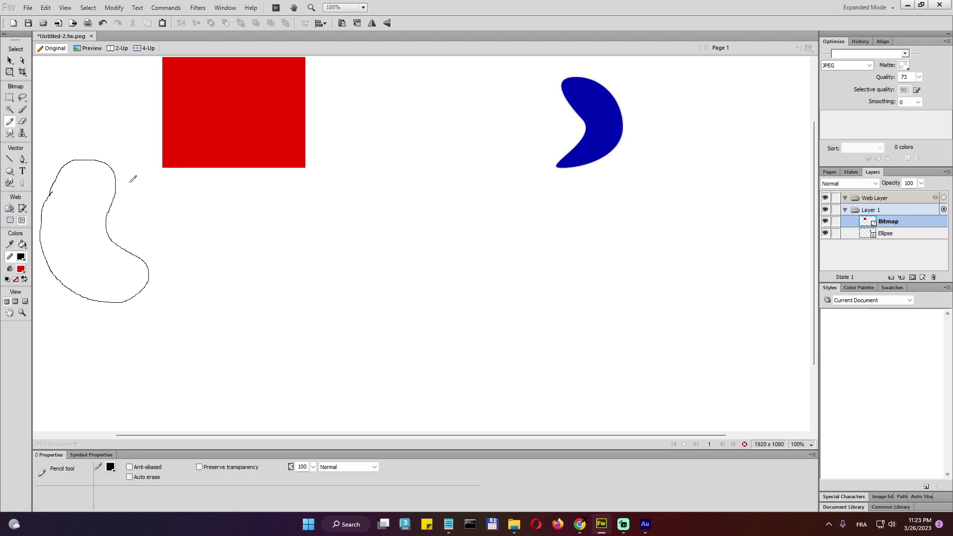
Lasso the bean outline, delete it, and clear the selection.
key(v)
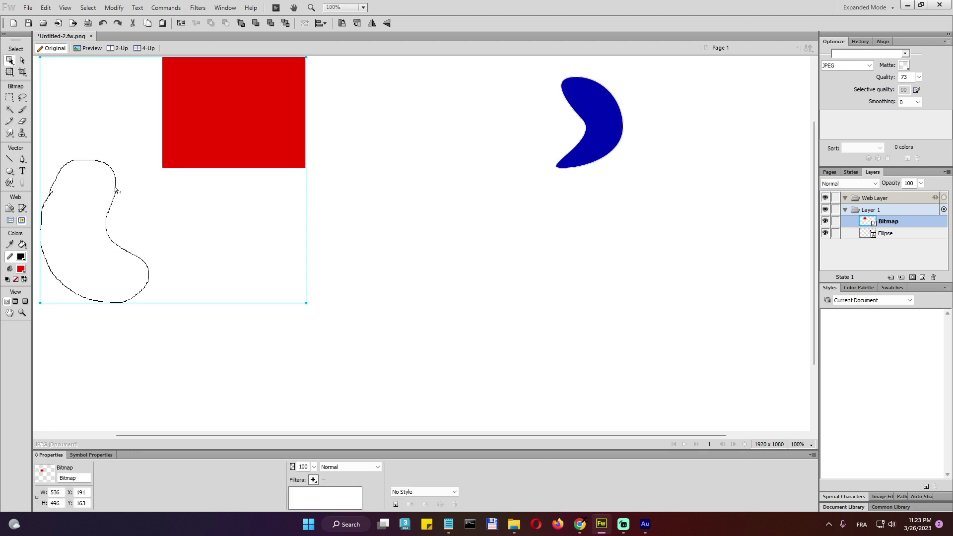
click(22, 97)
mouse_move(114, 133)
mouse_down()
mouse_move(189, 259)
mouse_move(119, 336)
mouse_move(40, 286)
mouse_move(33, 252)
mouse_move(34, 187)
mouse_move(87, 126)
mouse_move(119, 136)
mouse_up()
key(Delete)
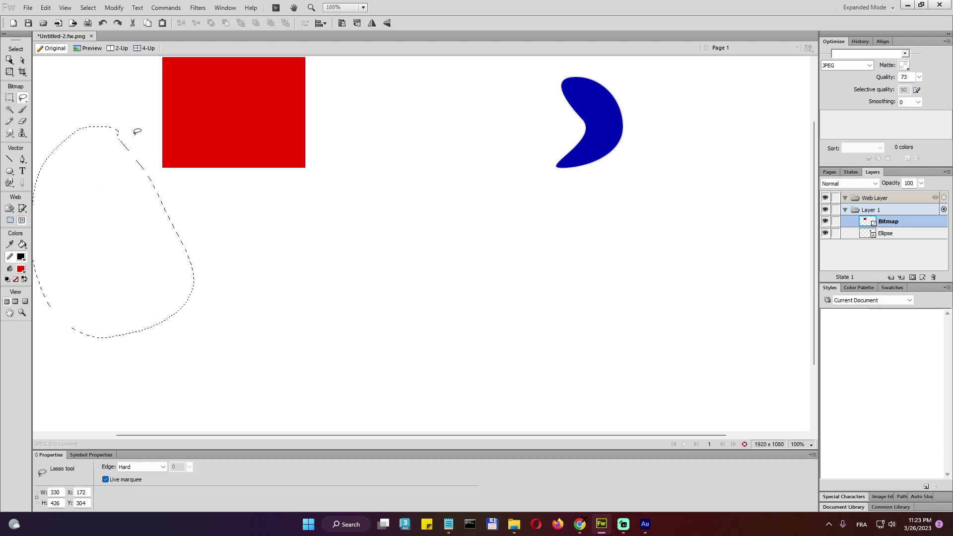
key(ctrl+d)
key(v)
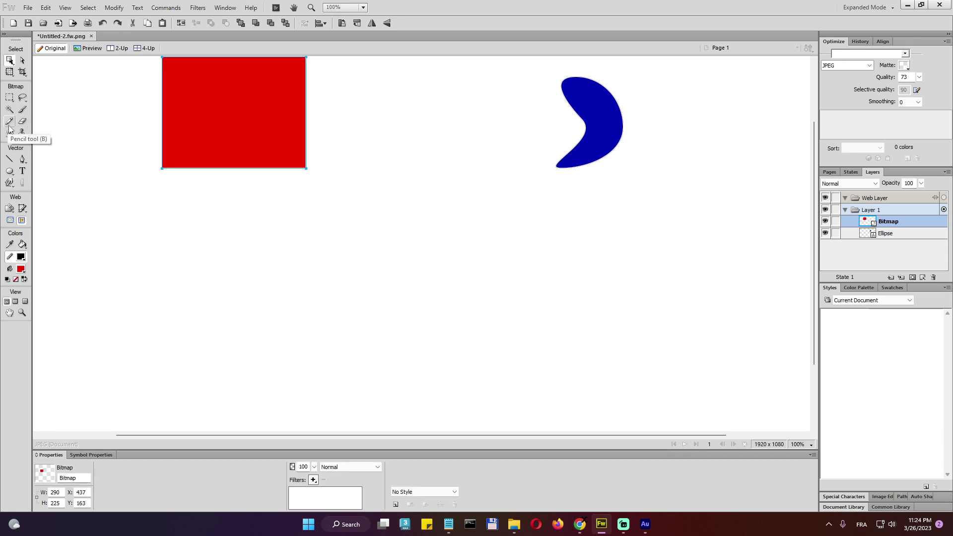
Test the Eraser on the rectangle and a flattened blue crescent, then undo everything.
click(23, 121)
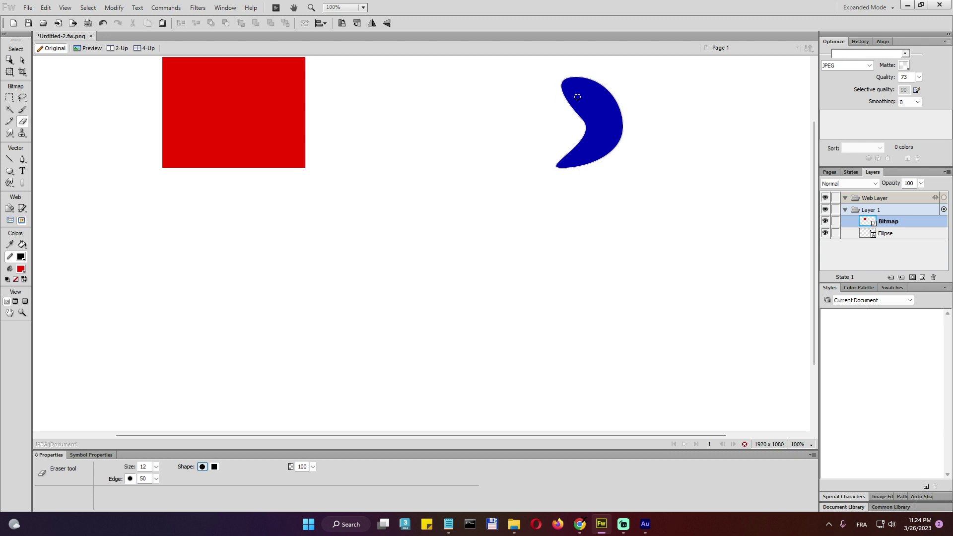
mouse_move(168, 166)
mouse_down()
mouse_move(166, 151)
mouse_move(192, 167)
mouse_up()
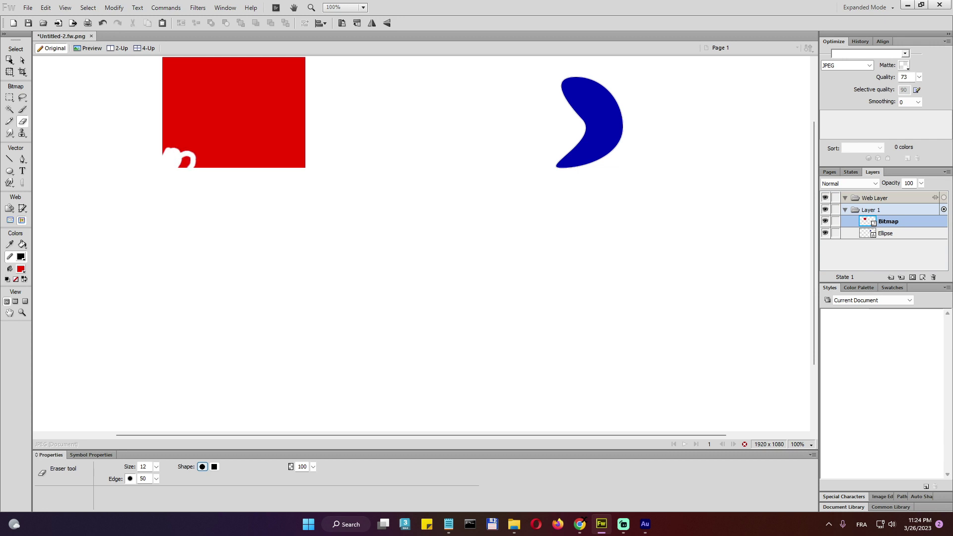
key(v)
click(589, 99)
right_click(590, 102)
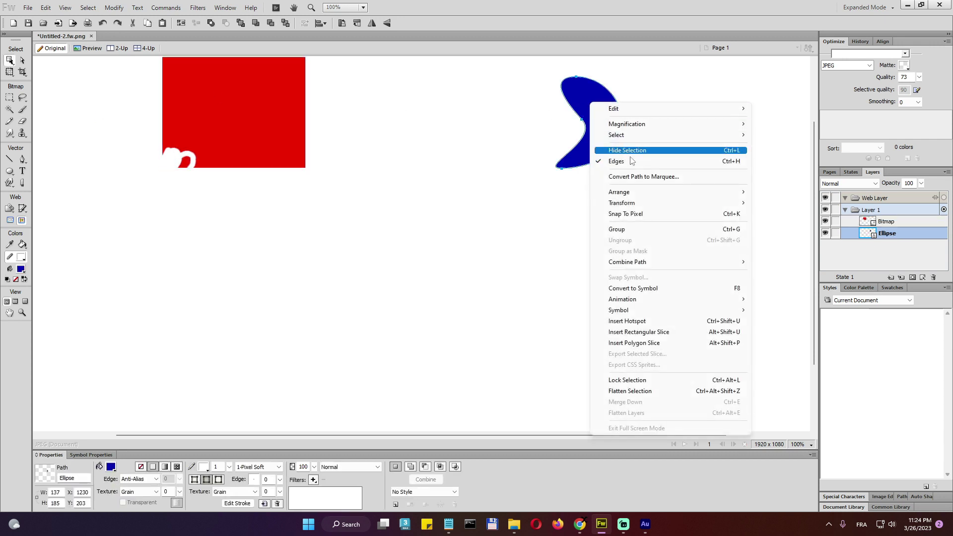
click(636, 390)
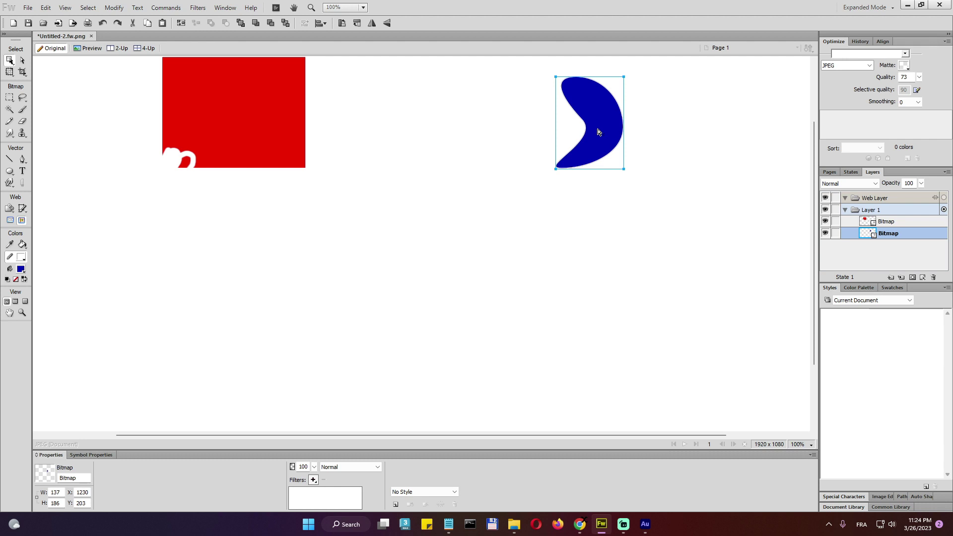
click(22, 123)
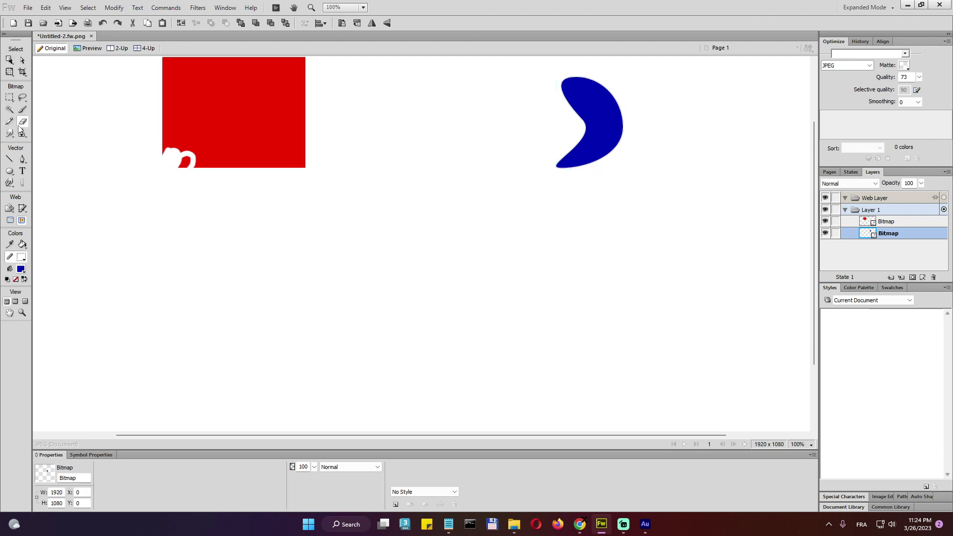
drag(568, 165, 574, 158)
key(v)
key(ctrl+z)
key(ctrl+z)
key(ctrl+z)
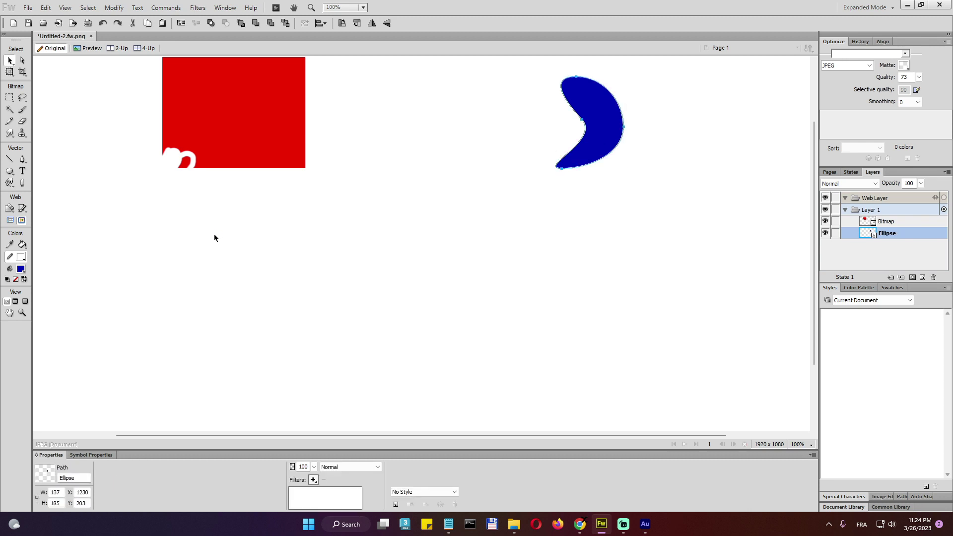
key(ctrl+z)
key(ctrl+z)
key(ctrl+z)
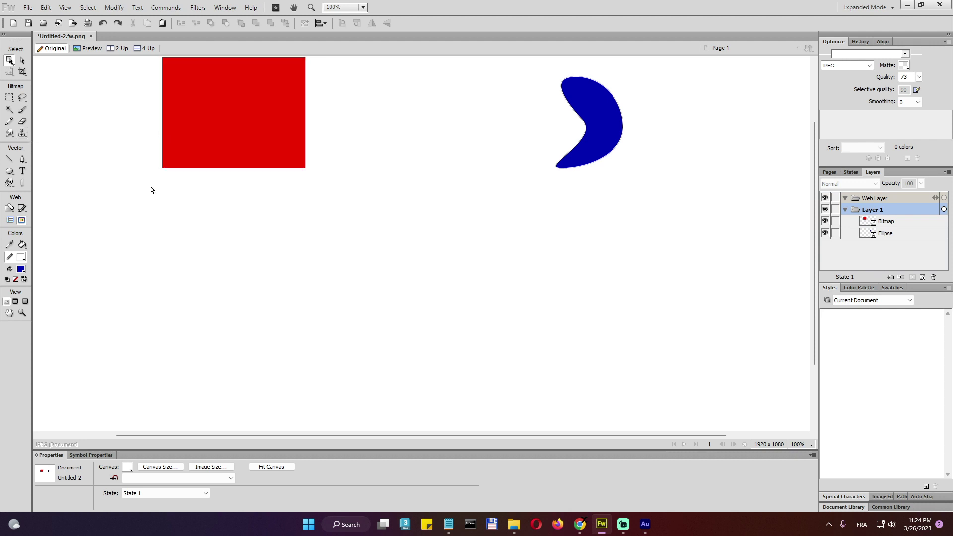
Erase a hooked white stroke into the centre of the red rectangle.
click(223, 119)
click(22, 121)
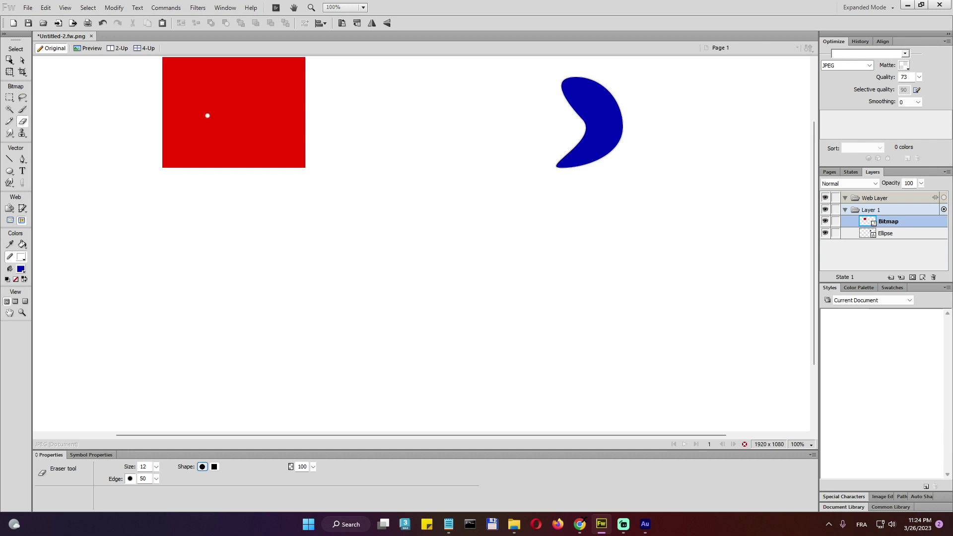
click(206, 118)
mouse_move(205, 120)
mouse_down()
mouse_move(219, 110)
mouse_move(212, 100)
mouse_up()
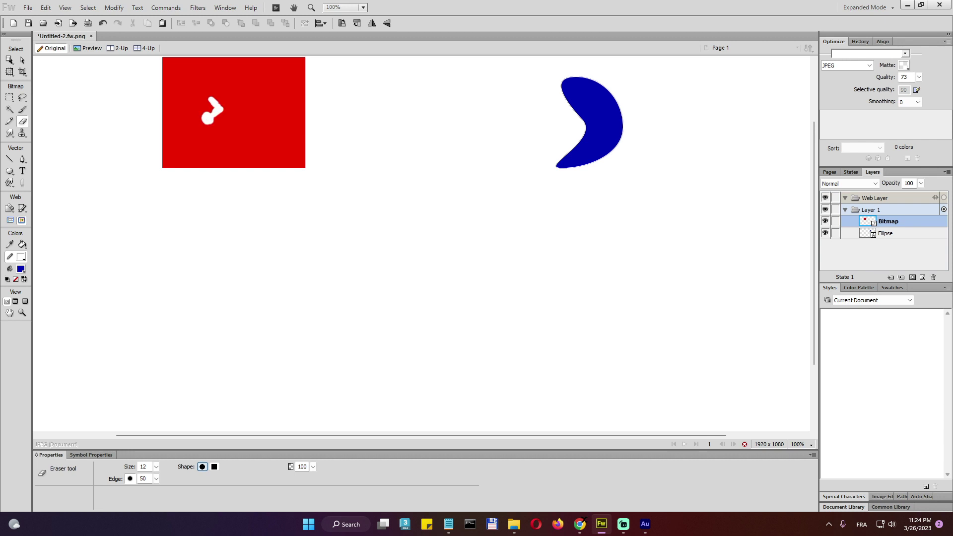
Clone clean red over the white erased mark with the Rubber Stamp tool.
click(22, 134)
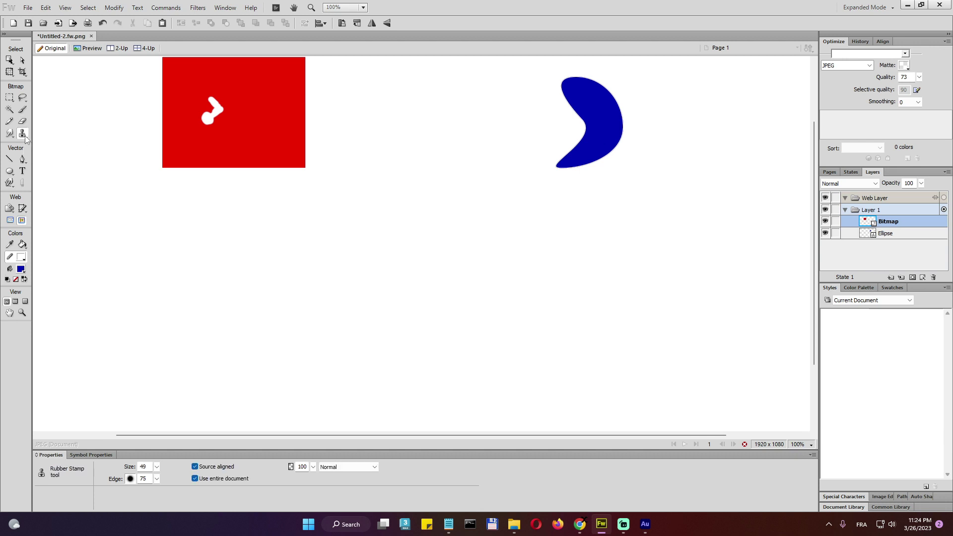
click(25, 137)
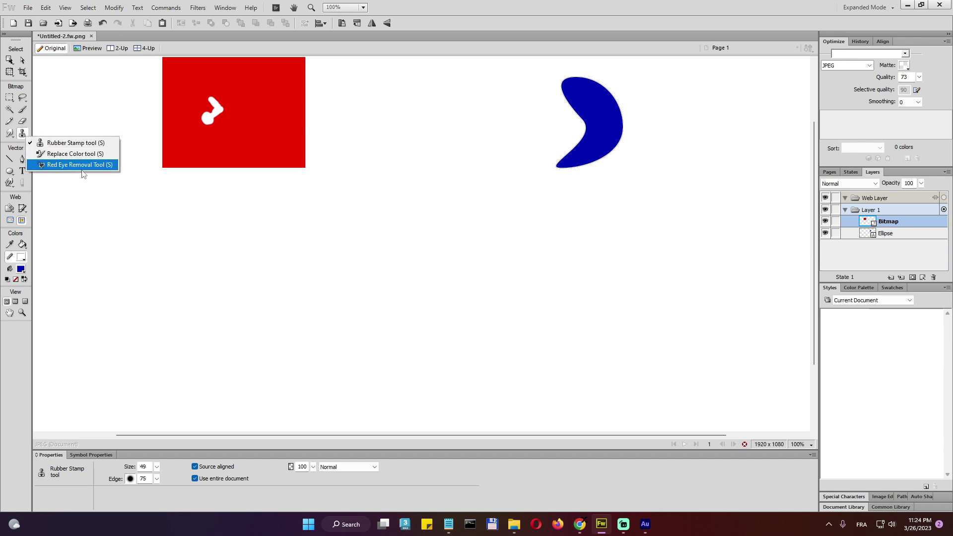
click(23, 135)
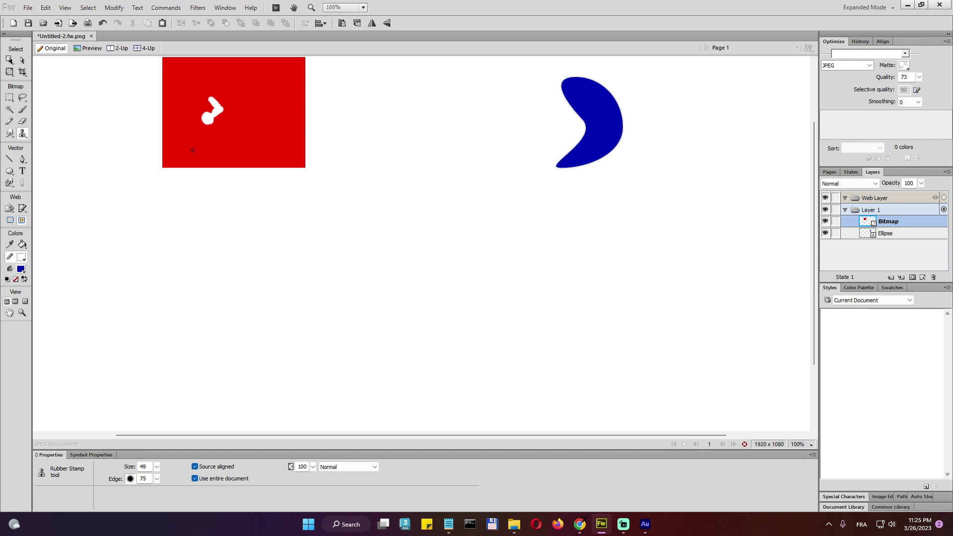
mouse_move(225, 131)
mouse_down()
mouse_move(218, 120)
mouse_move(231, 124)
mouse_move(218, 111)
mouse_move(231, 119)
mouse_move(214, 97)
mouse_move(235, 116)
mouse_move(205, 117)
mouse_up()
key(v)
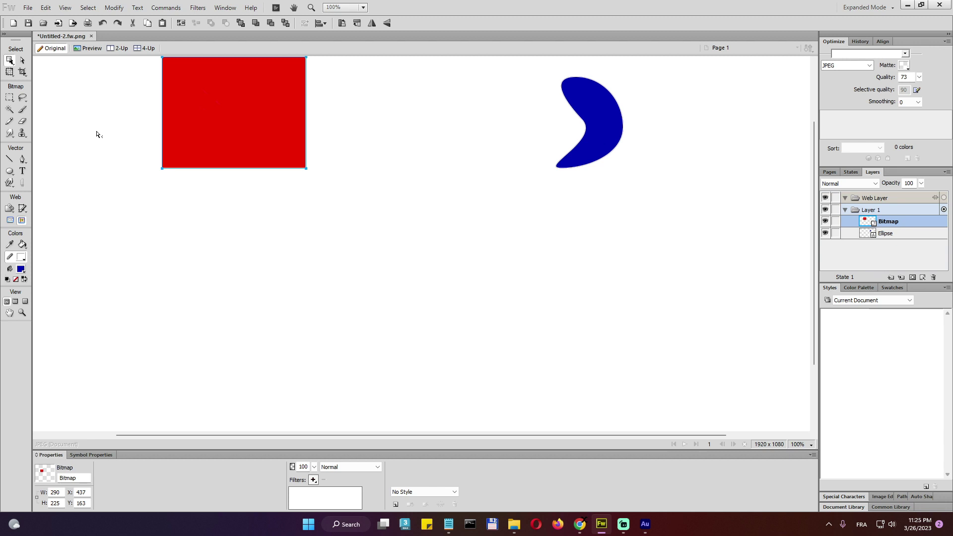
click(12, 136)
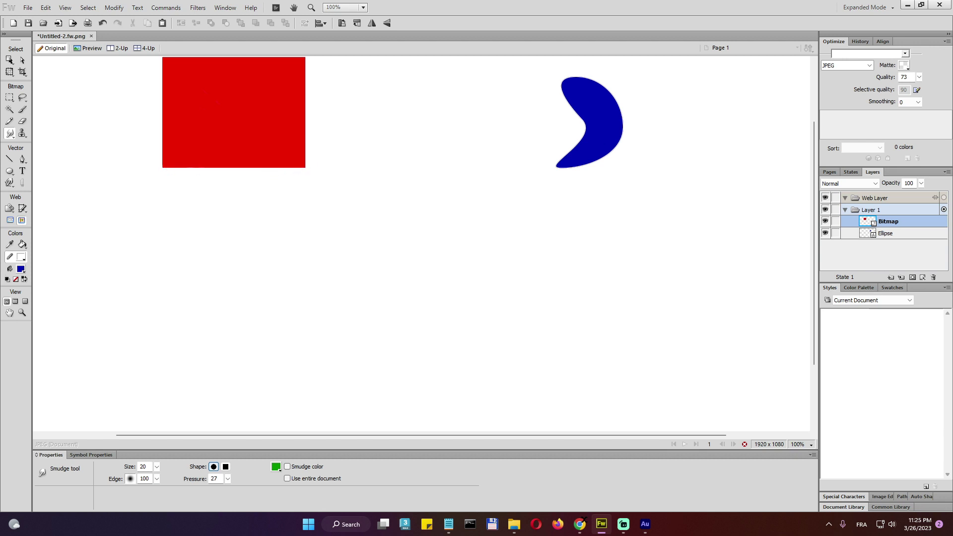
mouse_move(256, 169)
mouse_down()
mouse_move(311, 165)
mouse_move(306, 85)
mouse_up()
drag(307, 164, 299, 160)
key(ctrl+z)
key(ctrl+z)
key(ctrl+z)
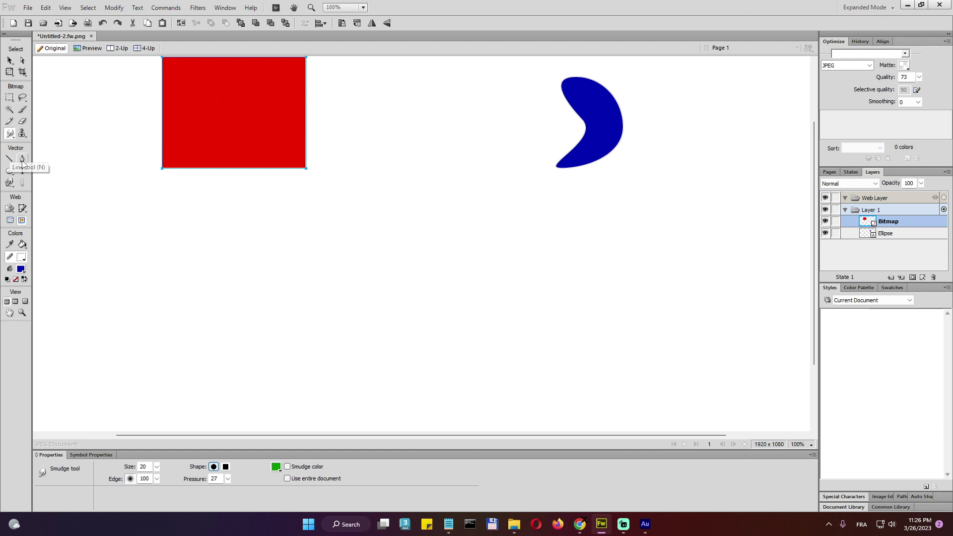
Draw a closed five-point blue path with the Pen below the red rectangle.
click(23, 159)
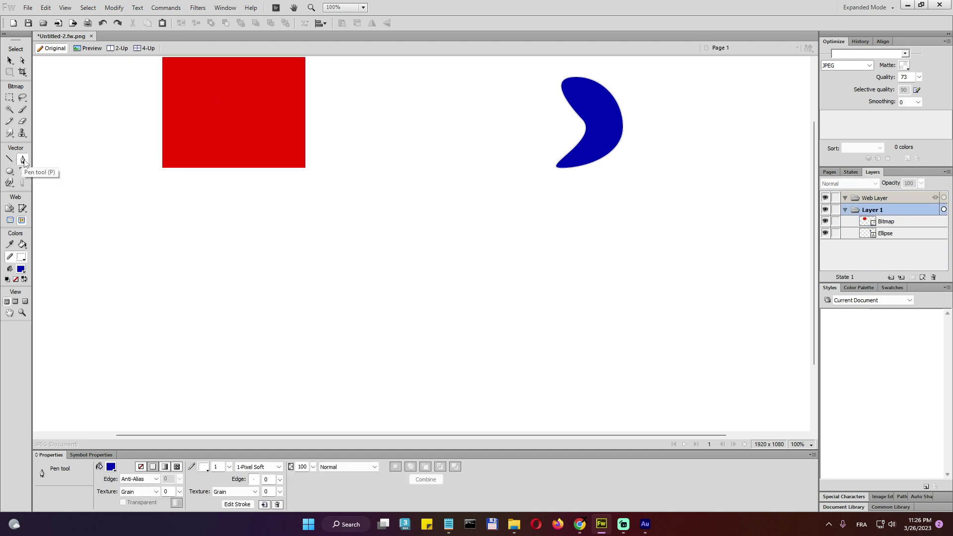
click(232, 219)
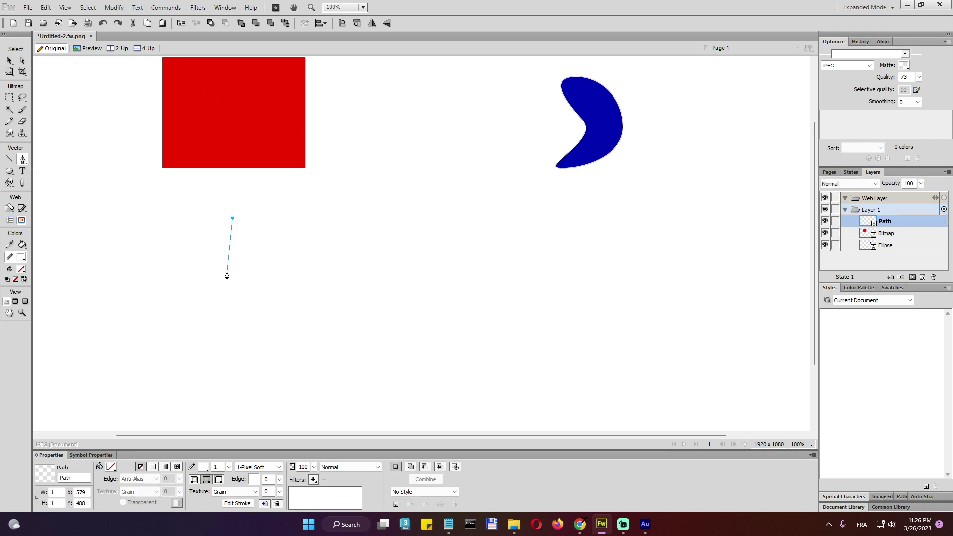
click(227, 272)
click(353, 294)
click(381, 223)
click(252, 209)
click(233, 219)
Move the blue shape up-right, flatten it into a bitmap, and nudge it further right.
click(10, 60)
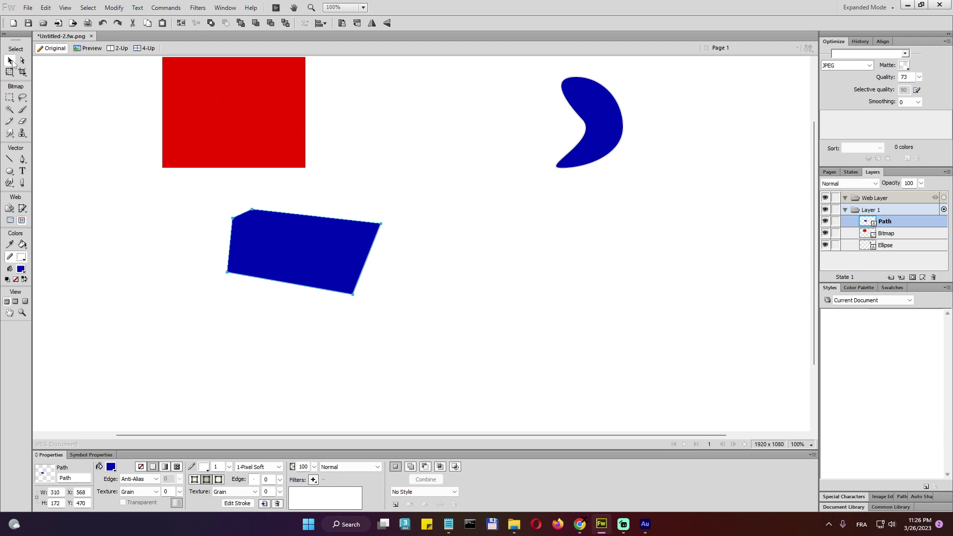
drag(310, 241, 402, 208)
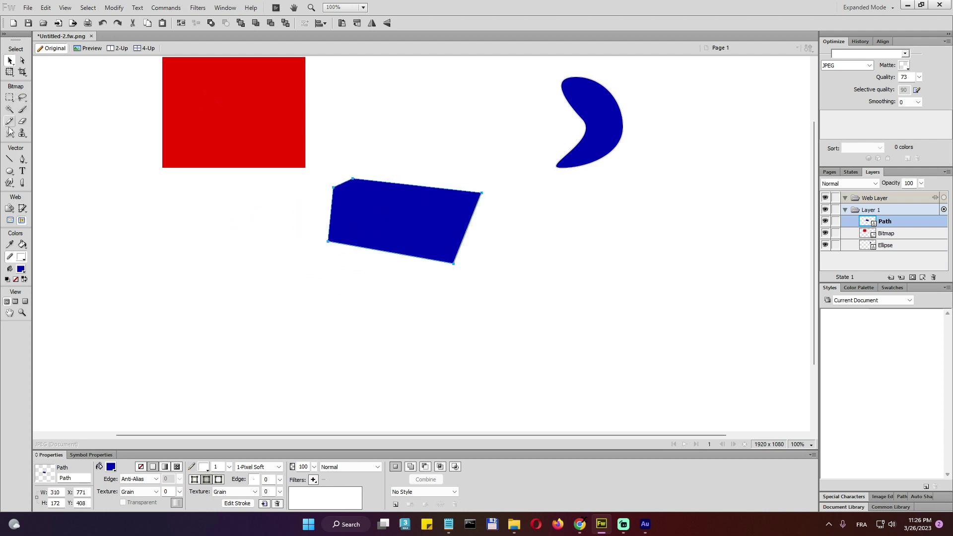
right_click(358, 199)
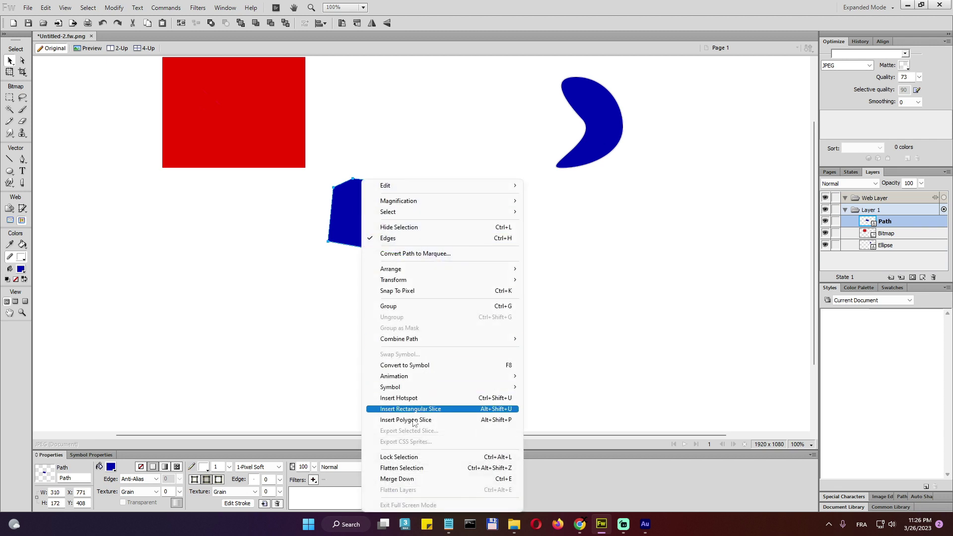
click(409, 471)
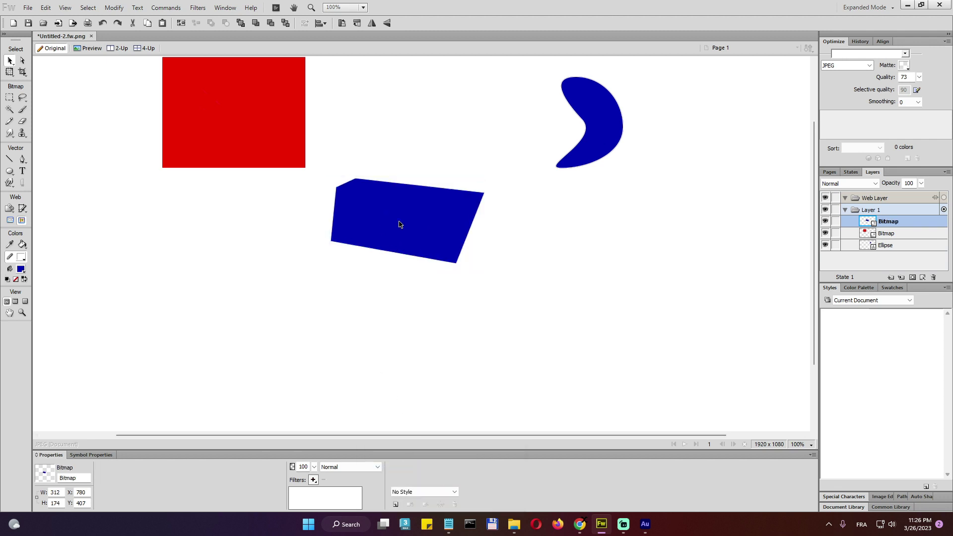
drag(400, 224, 428, 223)
Draw a thin black triangle from separate straight line segments below the rectangle.
click(10, 159)
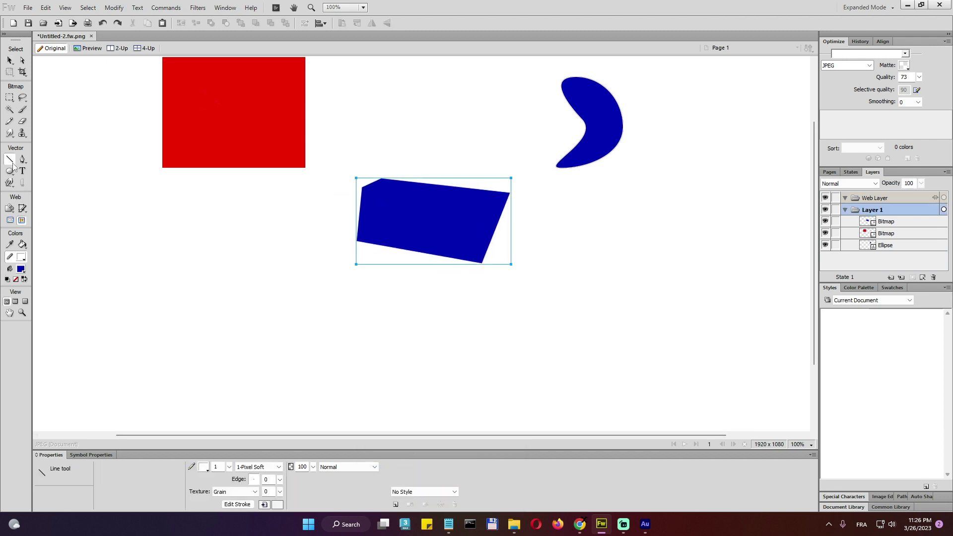
click(211, 229)
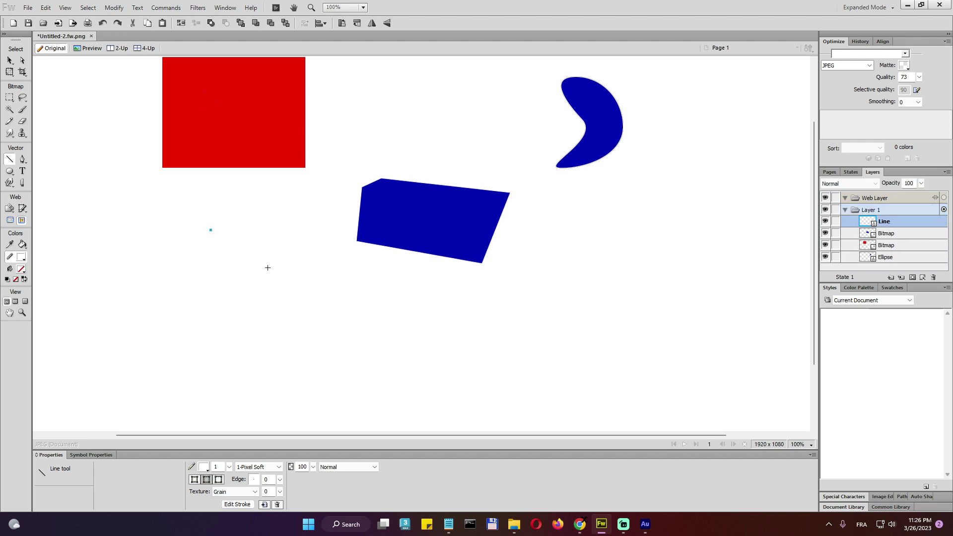
click(172, 296)
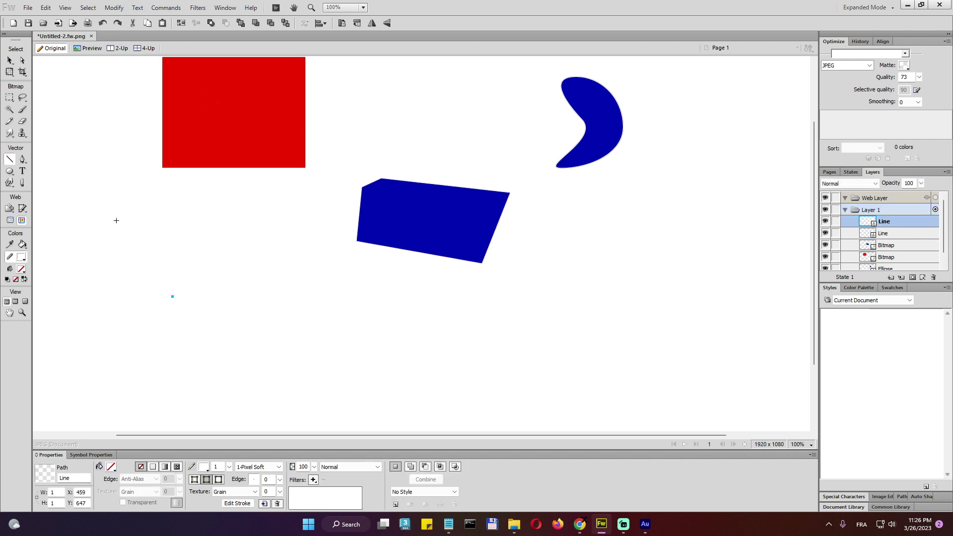
key(Delete)
click(21, 257)
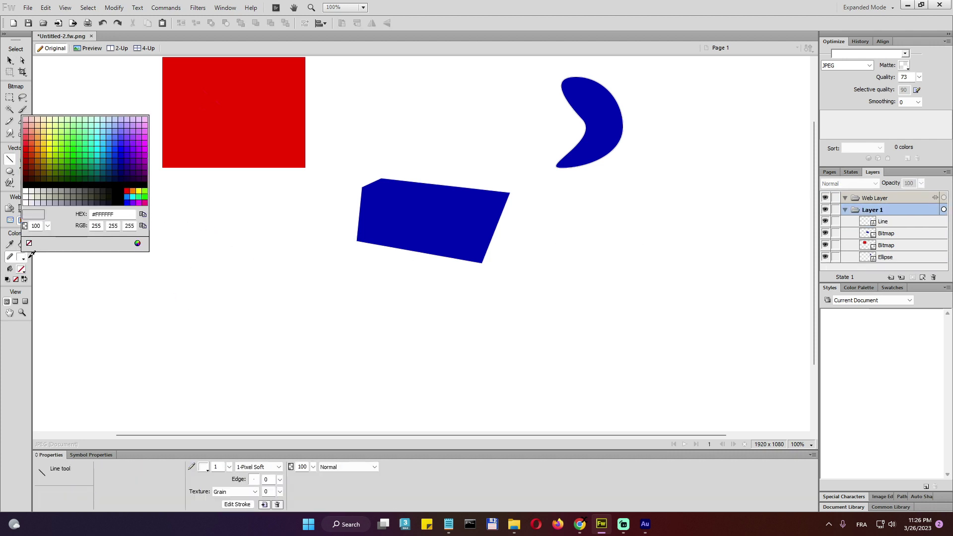
click(116, 190)
mouse_move(240, 206)
mouse_down()
mouse_move(171, 300)
mouse_move(283, 332)
mouse_move(262, 215)
mouse_move(240, 206)
mouse_up()
Select the four triangle lines and move them right and slightly down.
click(10, 60)
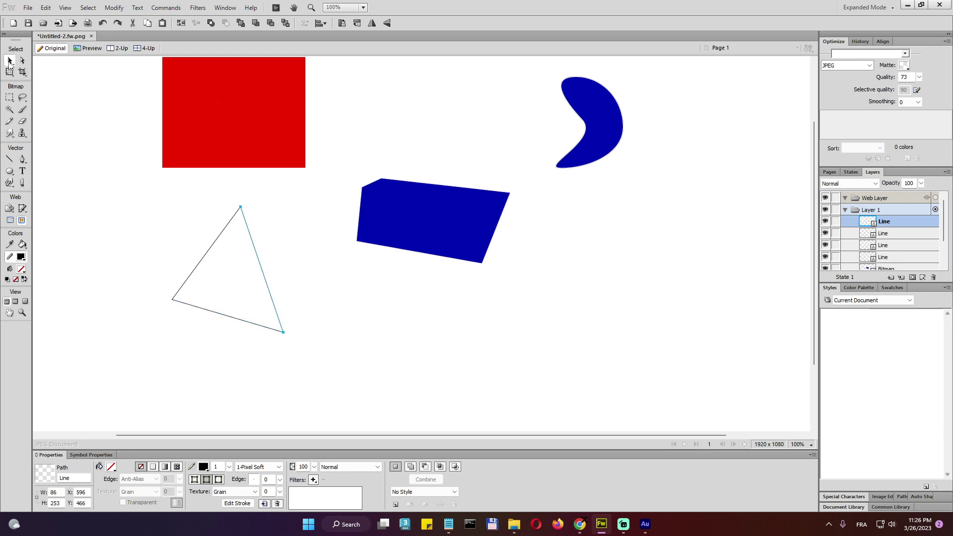
click(168, 248)
drag(303, 204, 154, 351)
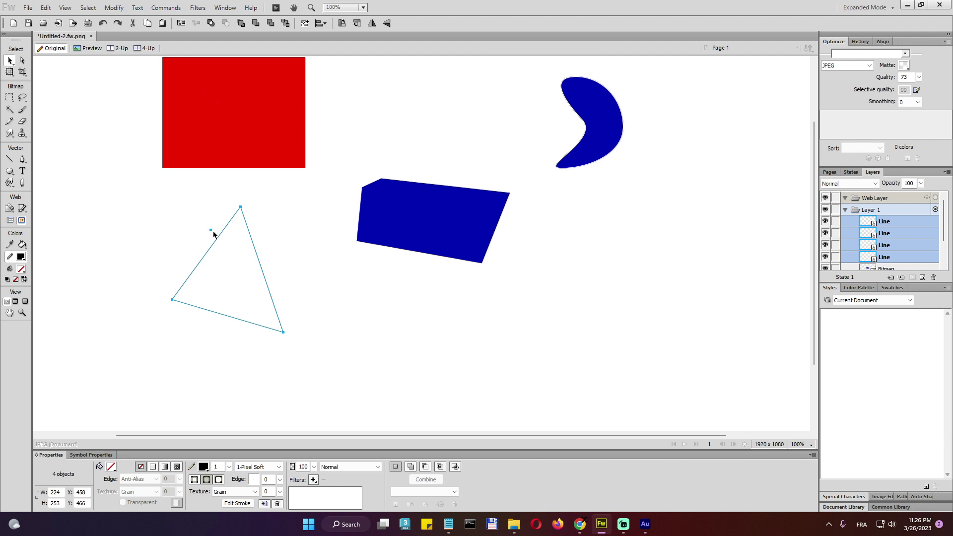
drag(223, 232, 266, 243)
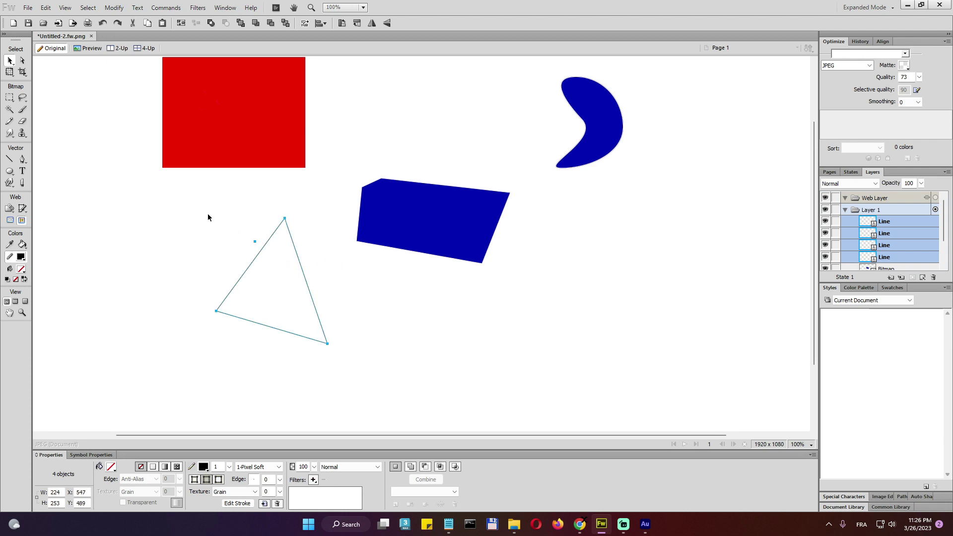
Clear the selection, then select all five objects with Ctrl+A.
drag(169, 237, 513, 330)
click(505, 312)
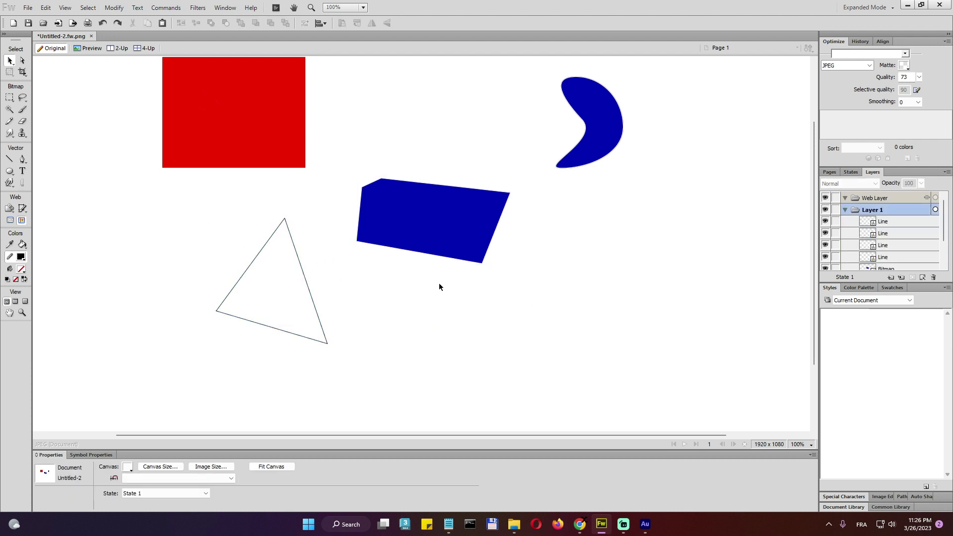
key(ctrl+a)
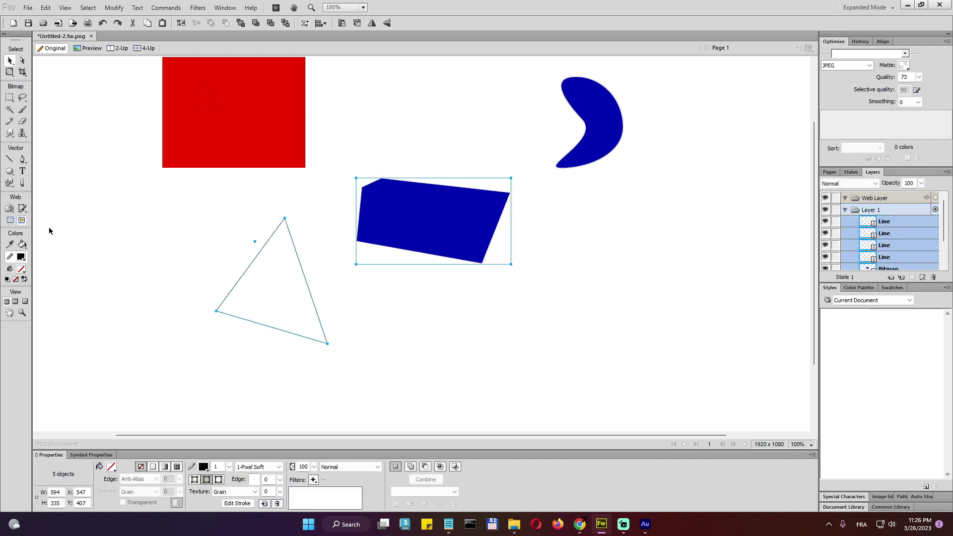
Draw a tall rectangle at the canvas left and a spiral below the blue quadrilateral.
click(13, 175)
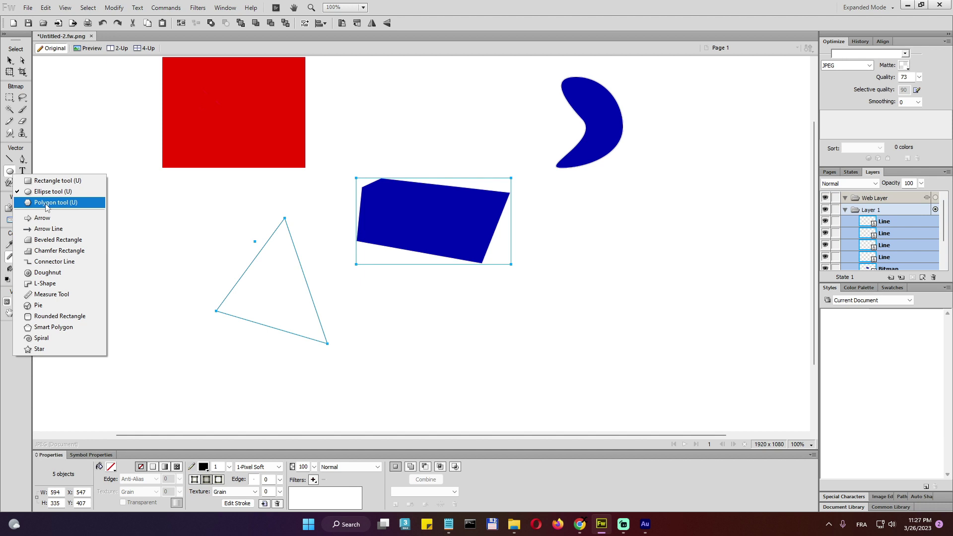
click(49, 180)
drag(72, 194, 155, 335)
click(10, 172)
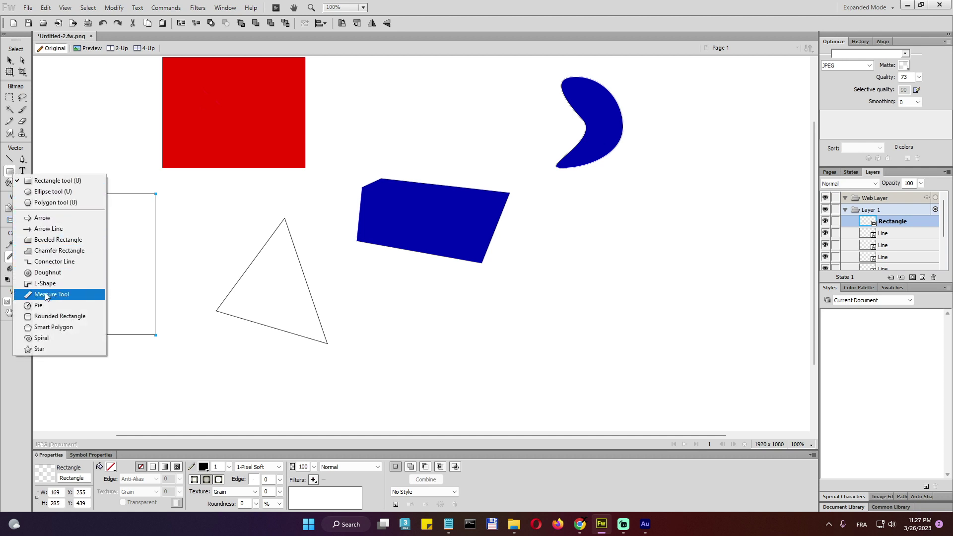
click(42, 338)
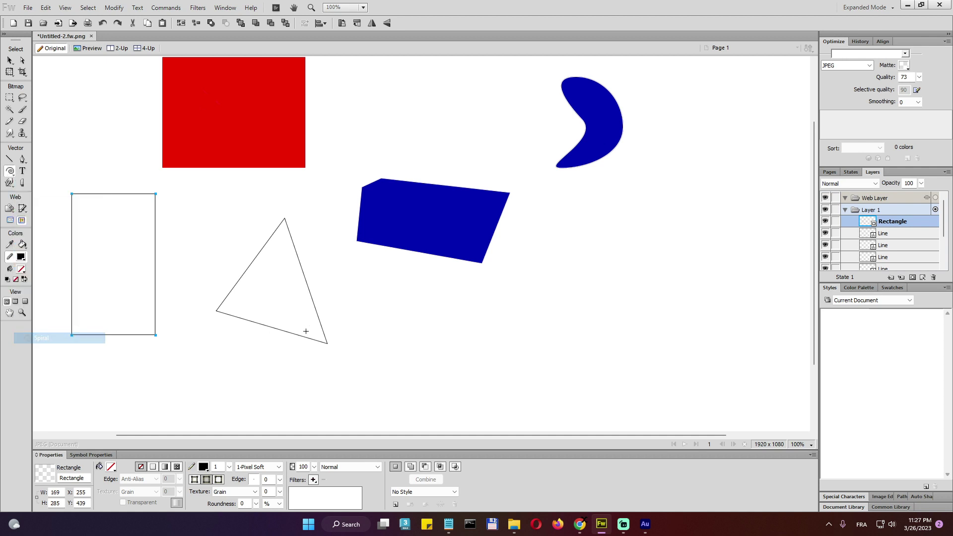
drag(431, 327, 495, 401)
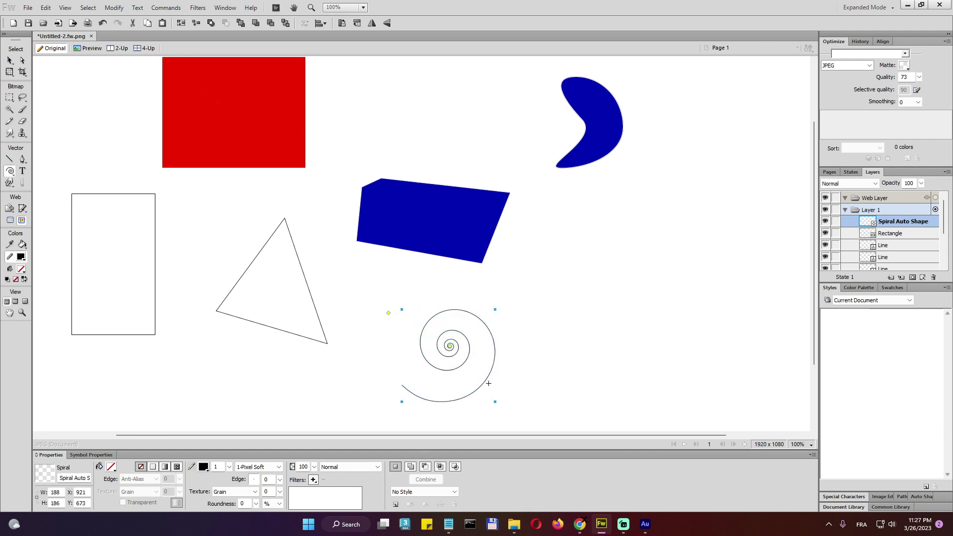
Give the spiral a black Line-Horiz 1 textured fill and a 17-pixel Felt Tip Light Marker stroke.
click(111, 468)
click(212, 397)
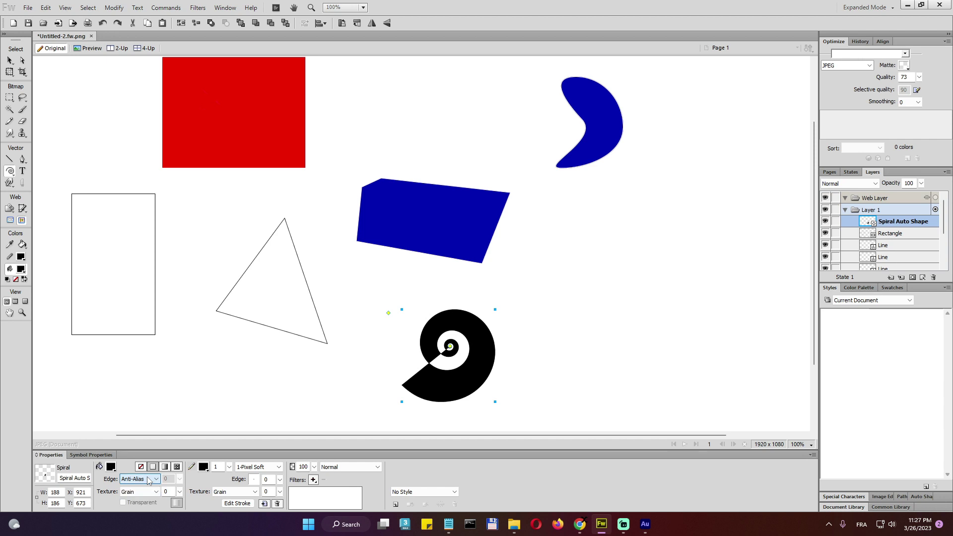
click(140, 492)
click(144, 368)
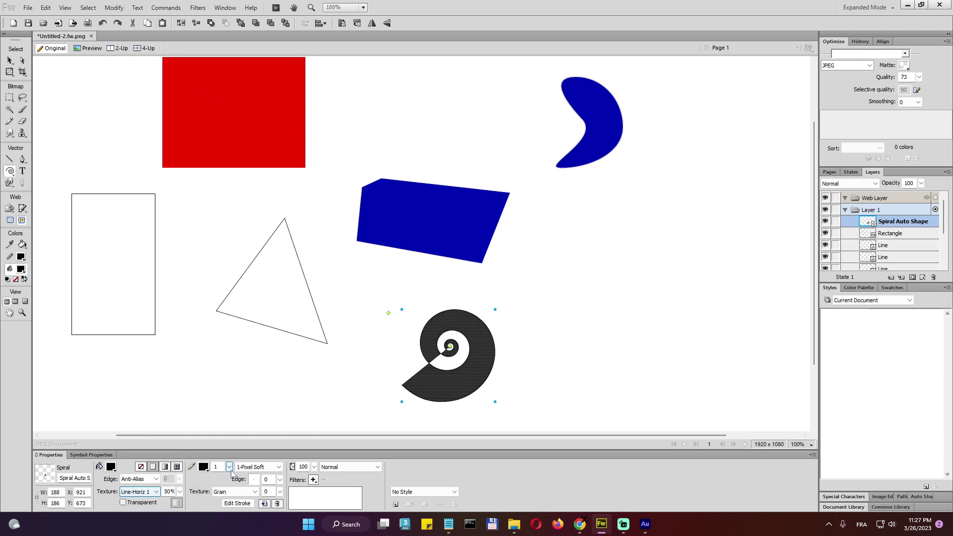
drag(228, 467, 231, 458)
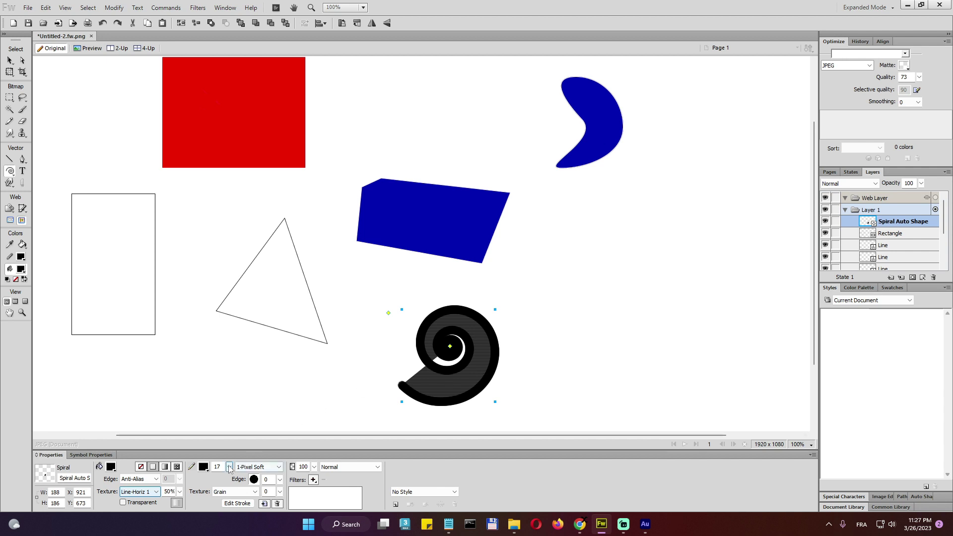
click(258, 467)
mouse_move(274, 389)
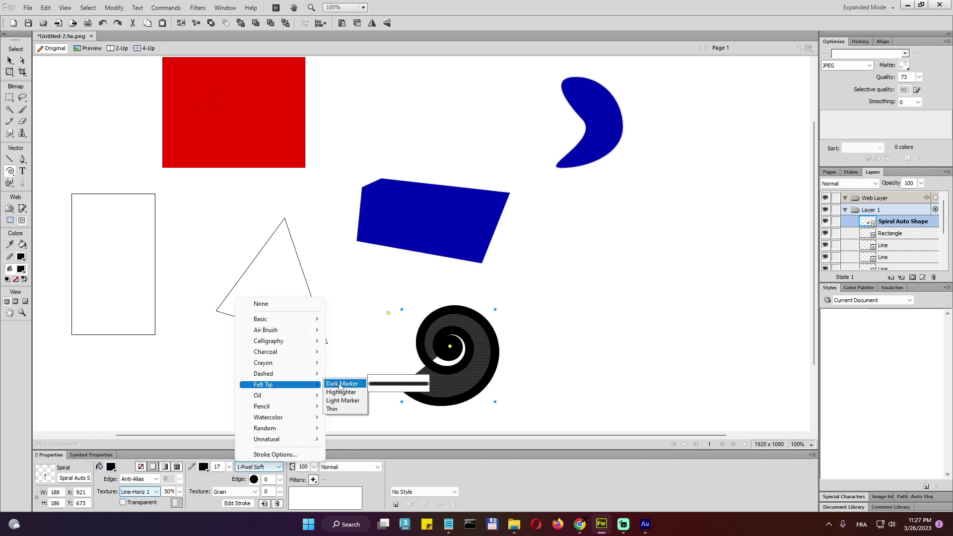
click(342, 400)
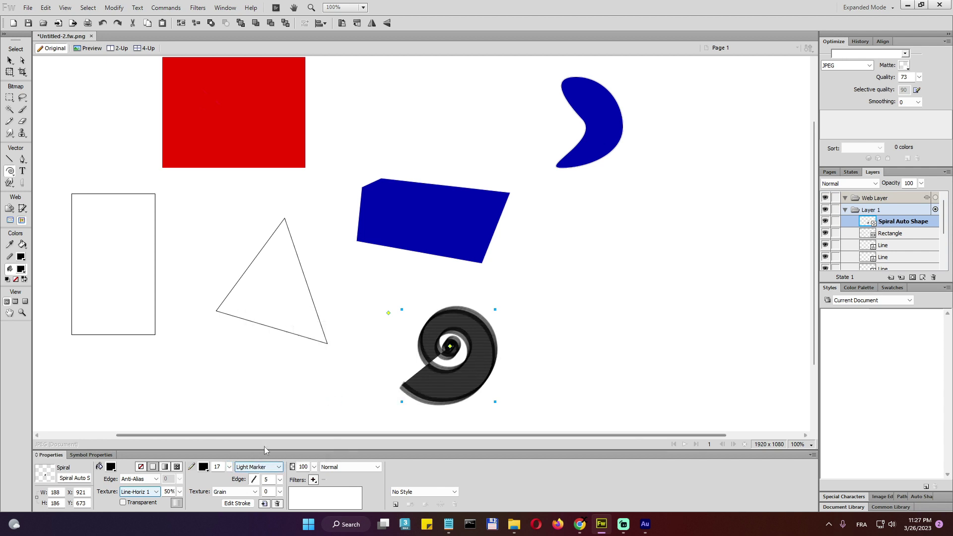
Draw a second spiral, move it up and right, then marquee-select all shapes.
mouse_move(388, 314)
mouse_down()
mouse_move(350, 327)
mouse_move(322, 304)
mouse_up()
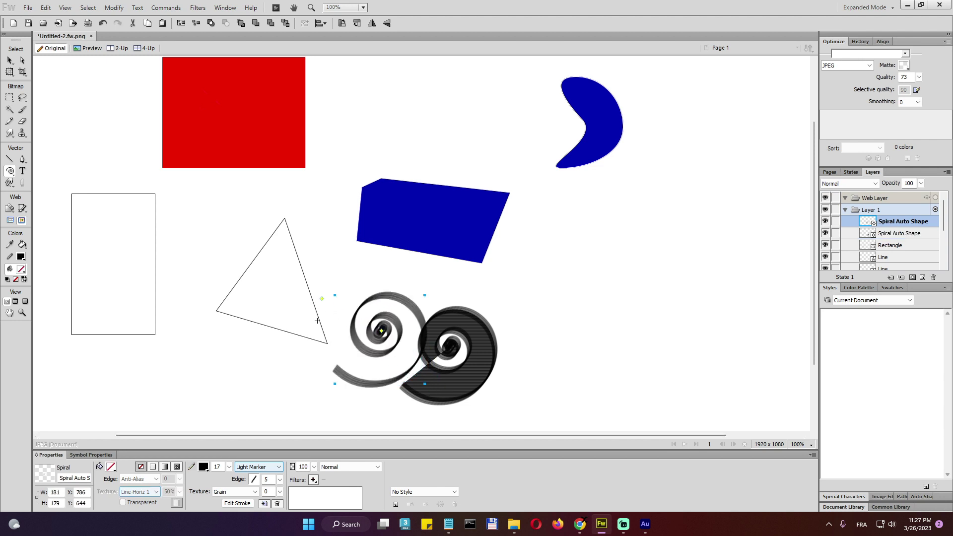
key(v)
drag(371, 334, 596, 297)
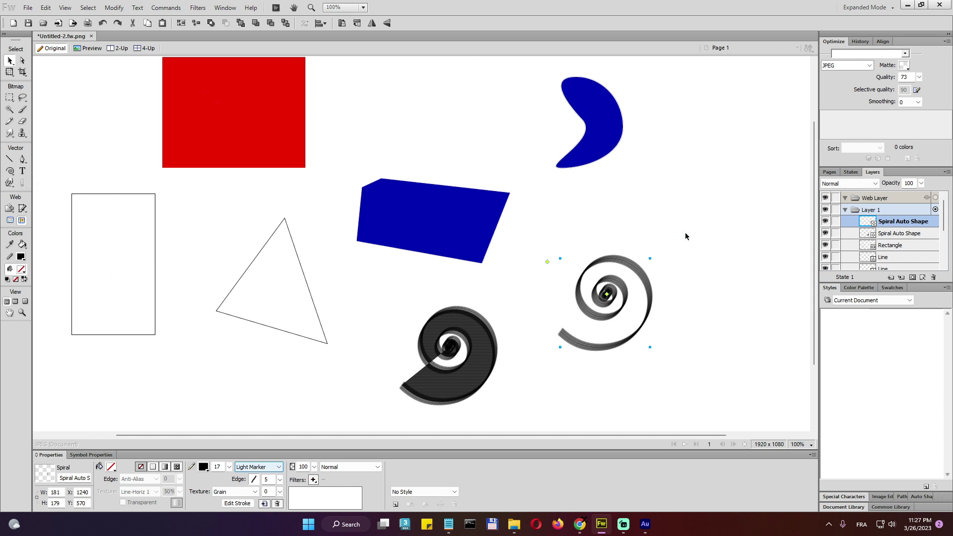
drag(707, 153, 43, 378)
Delete all the shapes and type HELLO, moving it toward the canvas centre.
key(Delete)
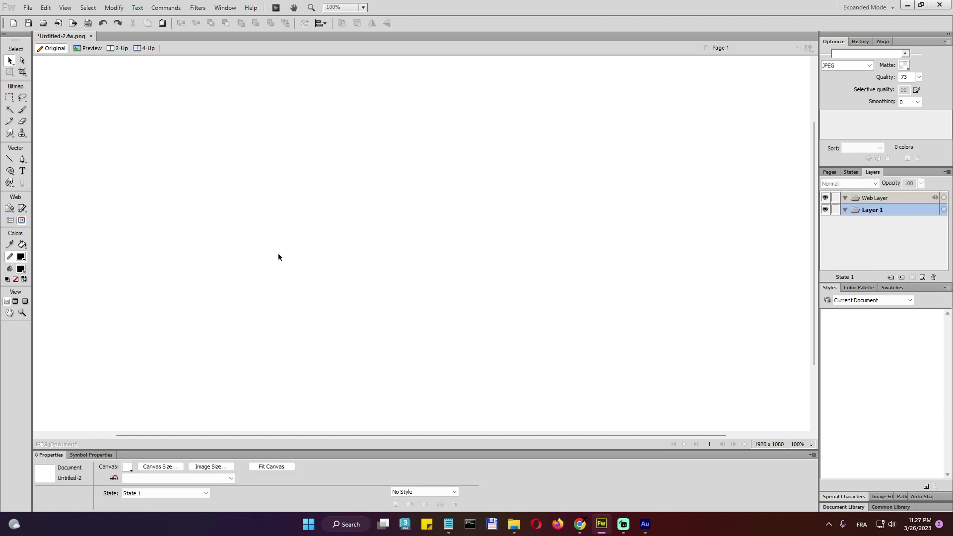
click(23, 174)
click(218, 174)
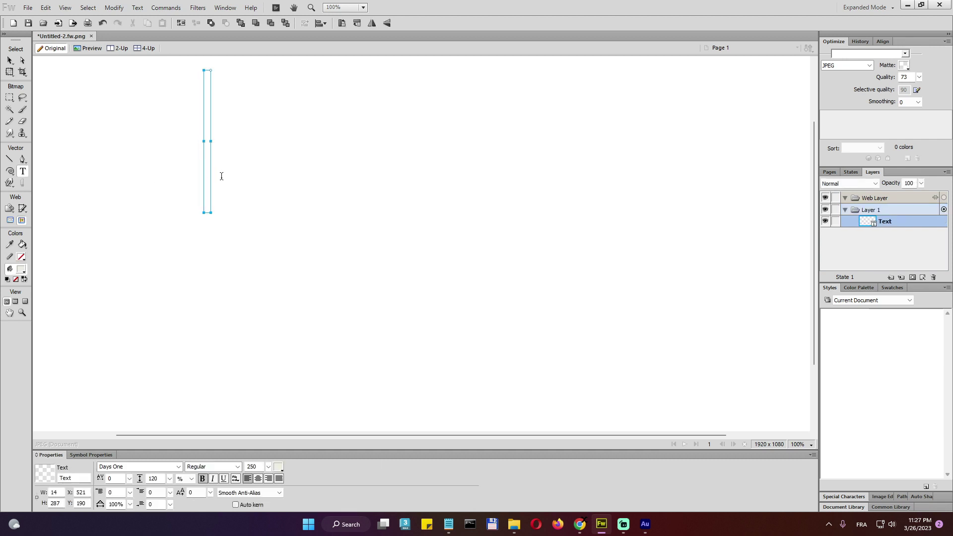
text(HELLO)
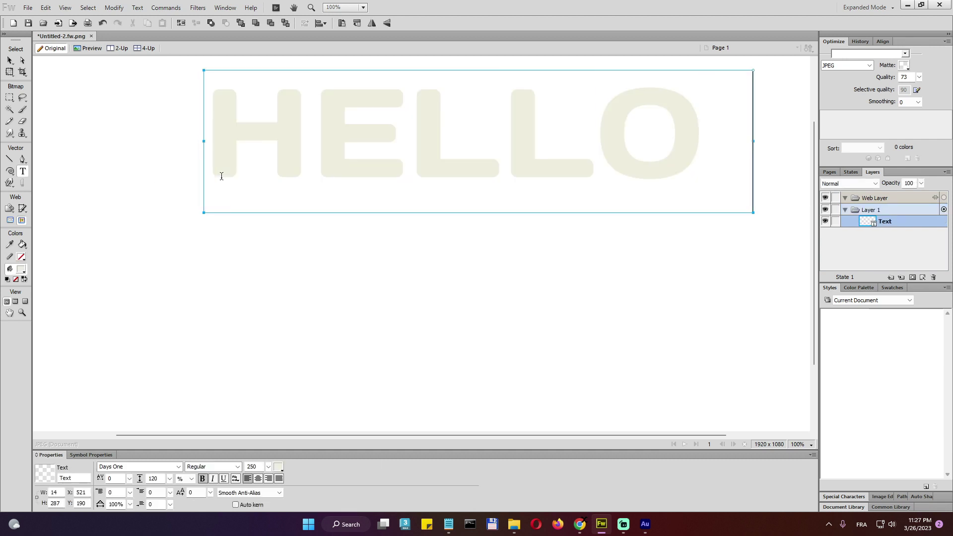
click(9, 60)
drag(411, 164, 368, 222)
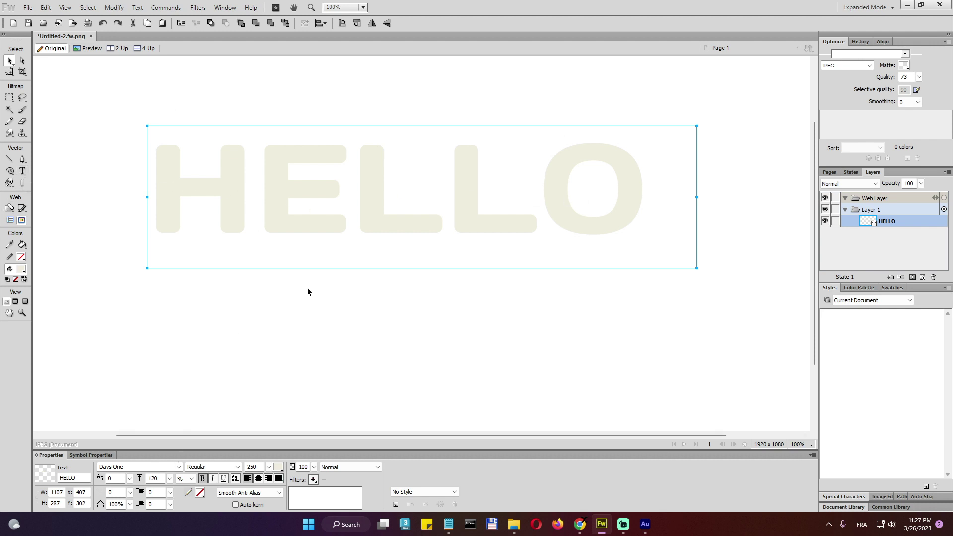
Keep the Days One font and colour the HELLO text red (#FF0000).
click(179, 467)
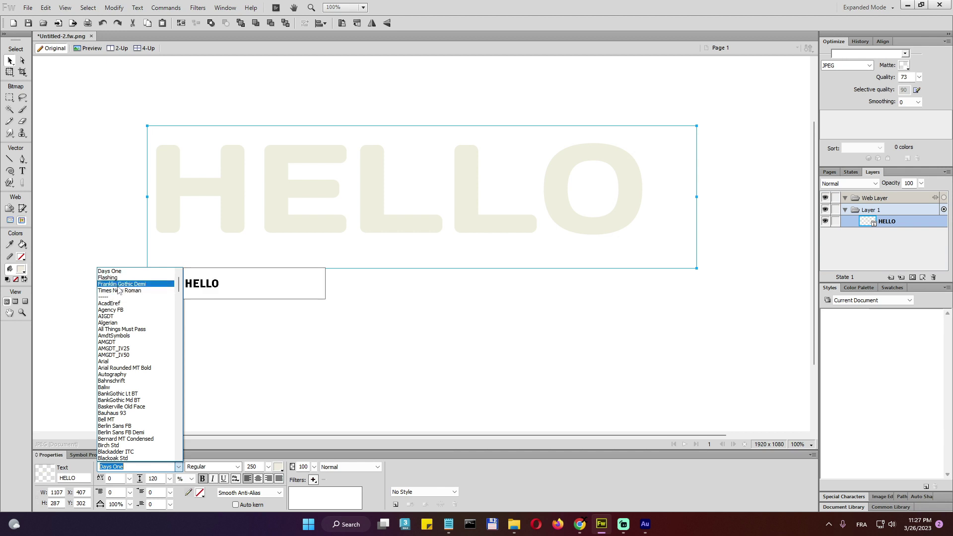
click(313, 258)
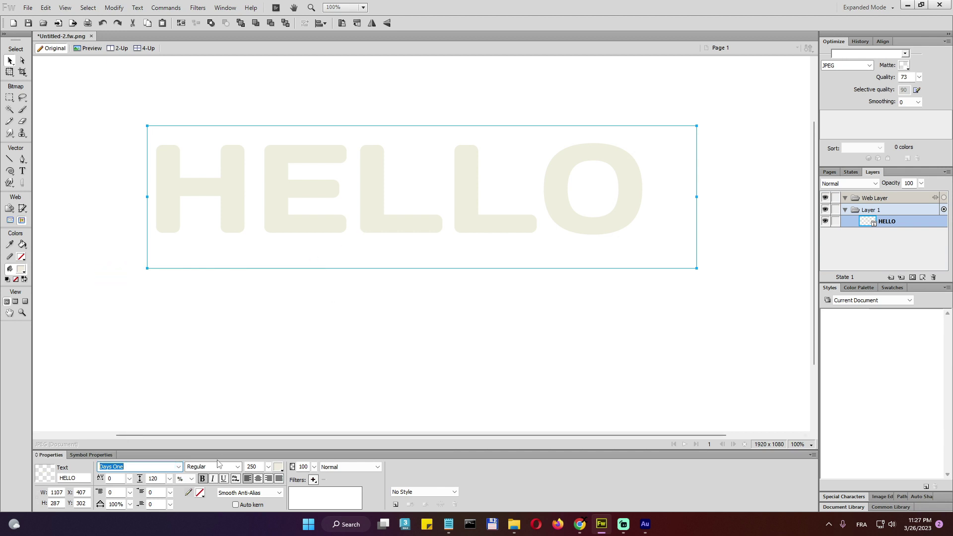
click(281, 468)
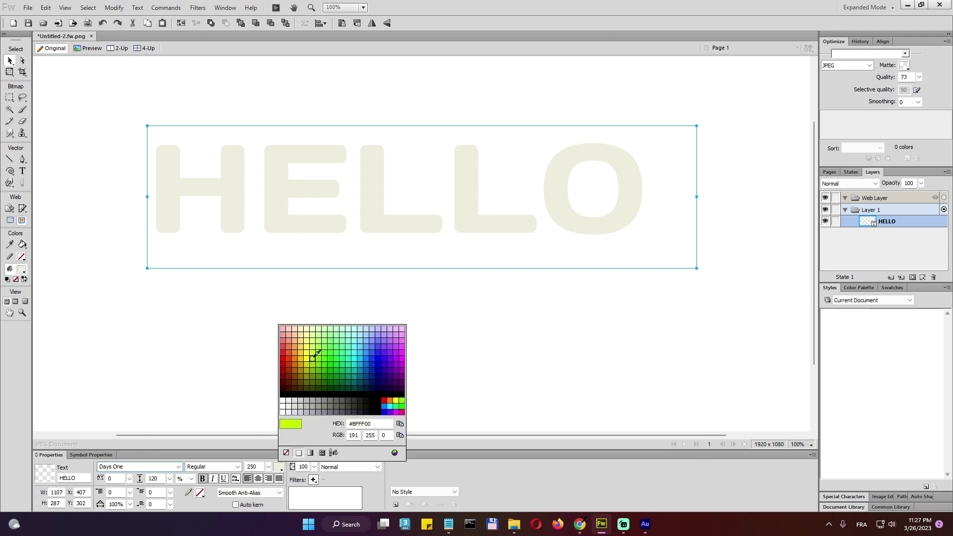
click(384, 400)
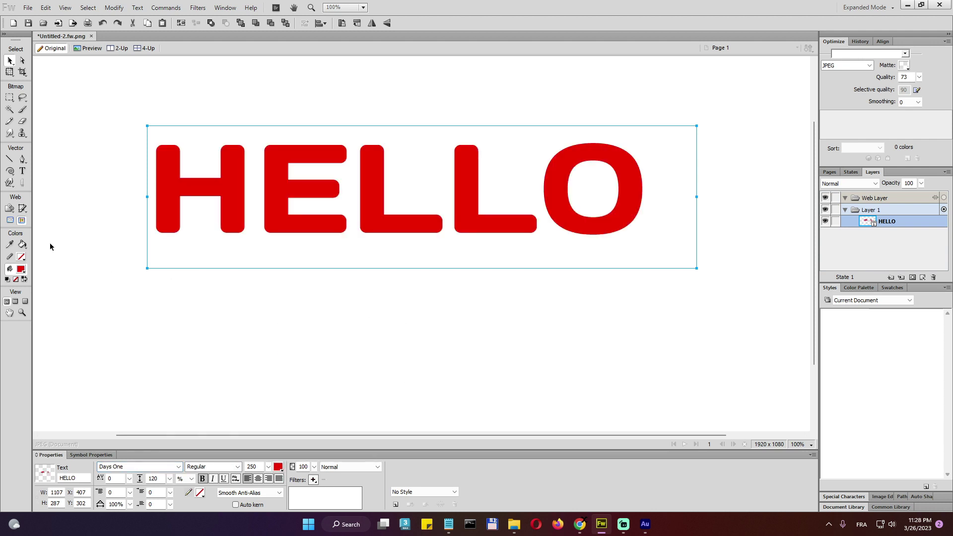
click(22, 121)
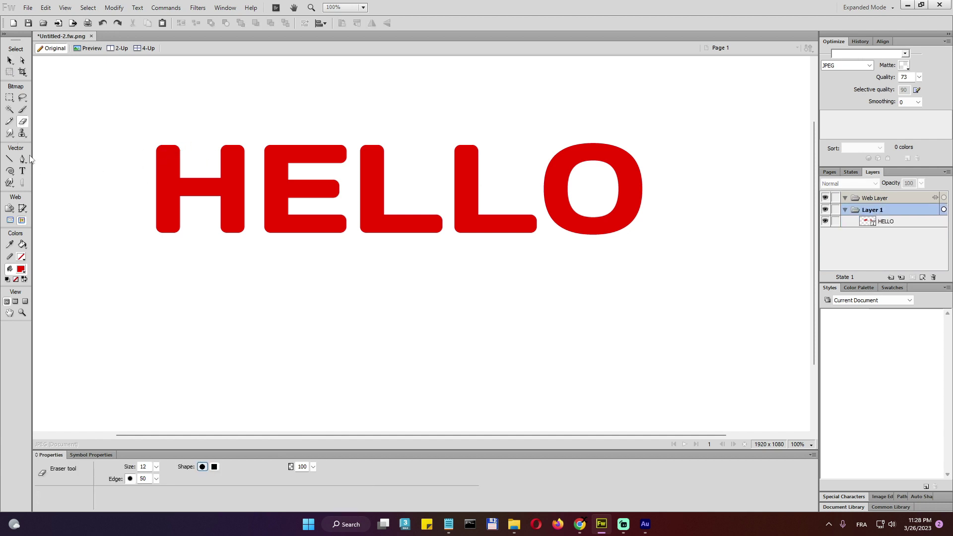
Select the HELLO lettering, convert it to paths, then flatten the letter paths into one bitmap.
key(v)
click(164, 172)
right_click(171, 171)
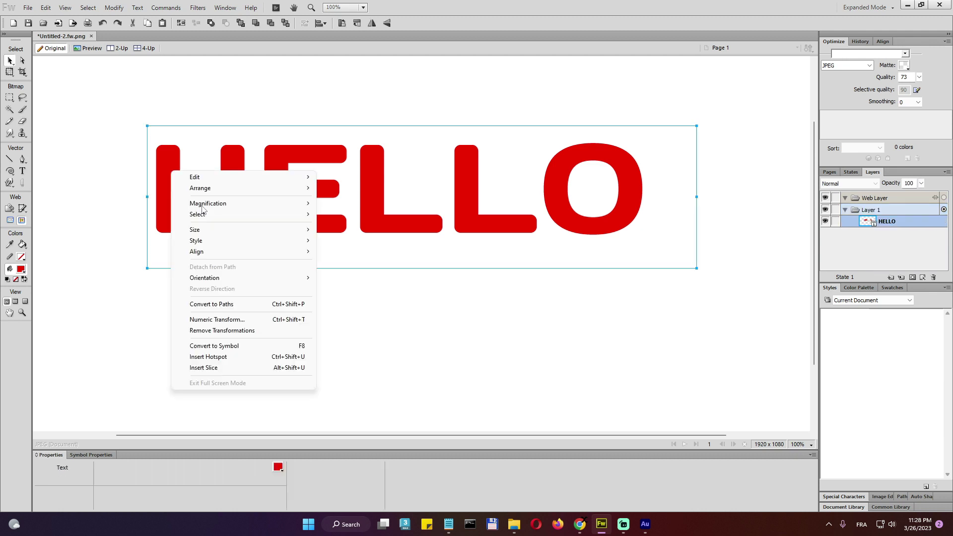
click(230, 304)
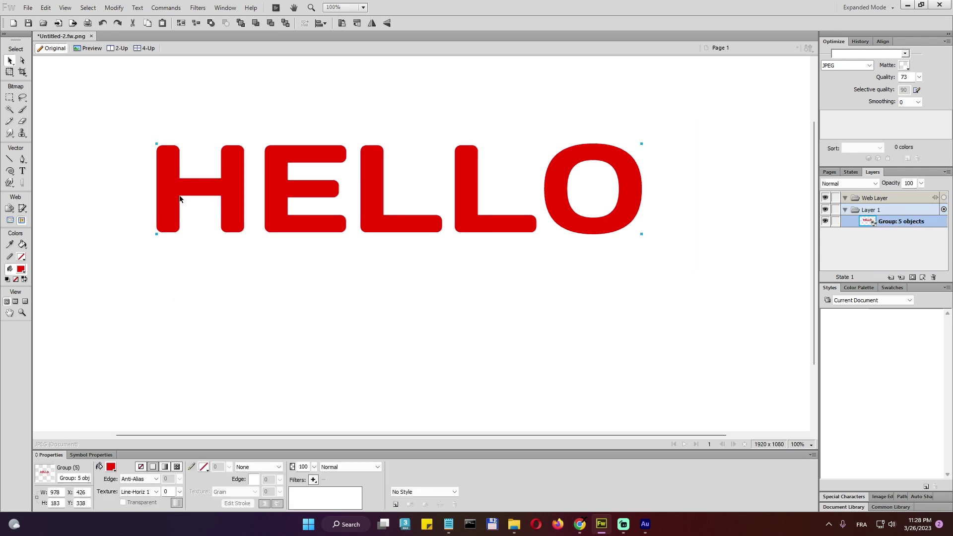
right_click(168, 304)
click(204, 467)
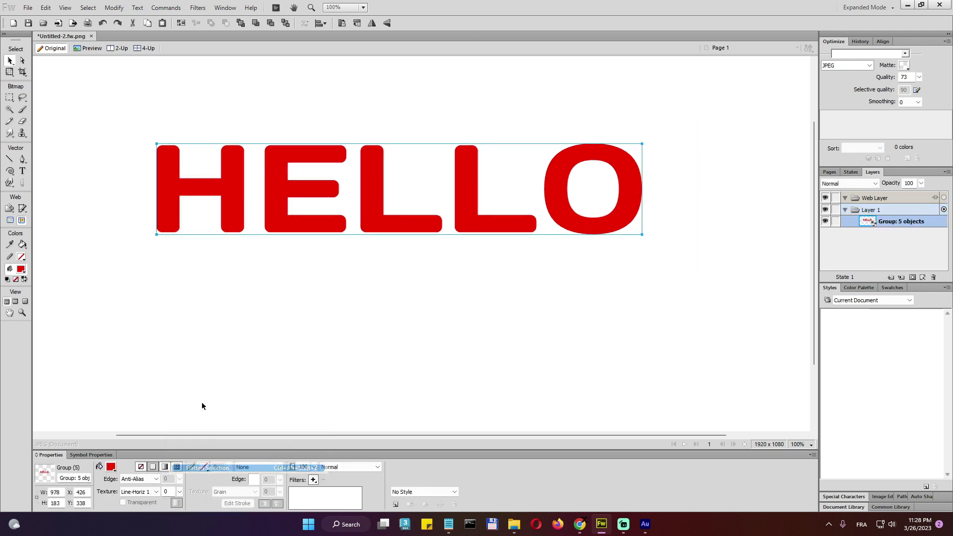
Try the Eraser on the H's top-left corner, undo the erasure, and deselect the bitmap.
click(22, 122)
drag(164, 149, 164, 167)
key(ctrl+z)
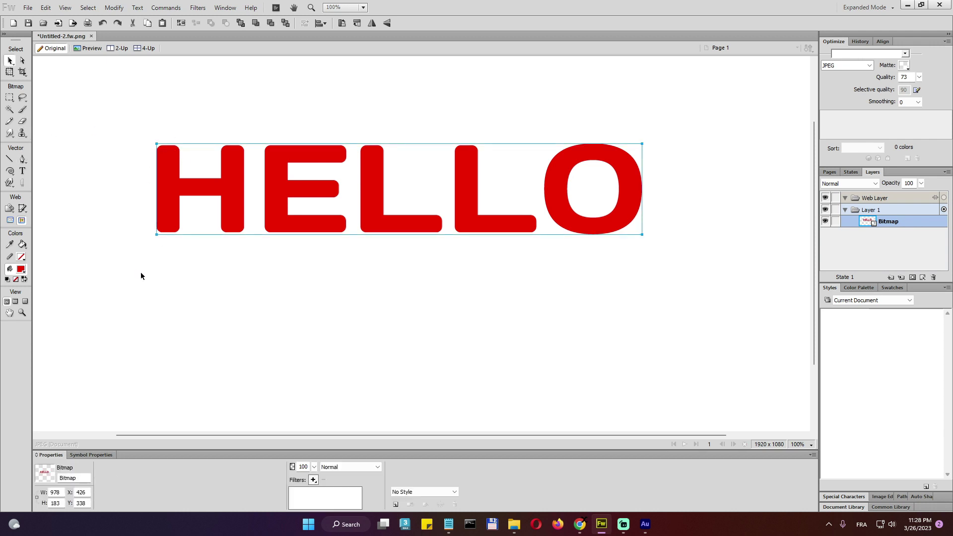
click(141, 272)
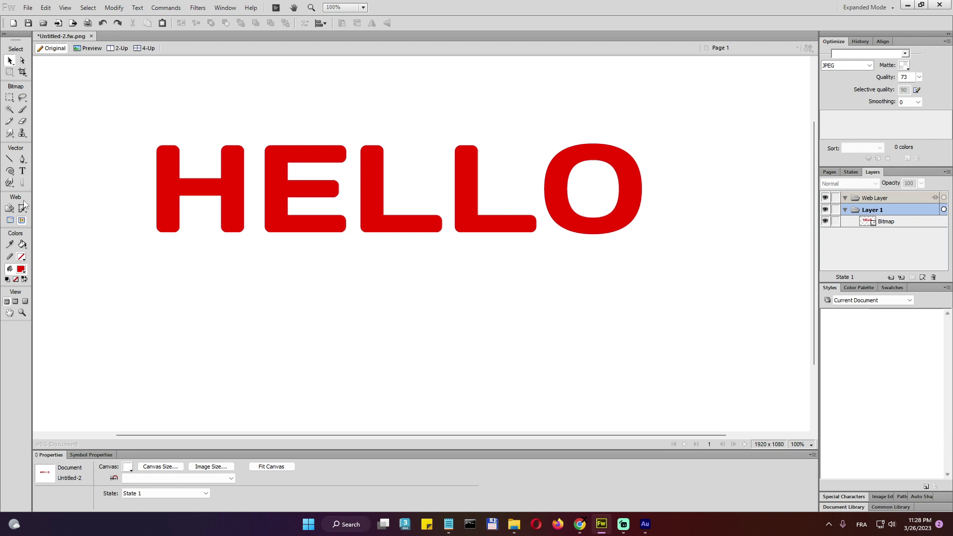